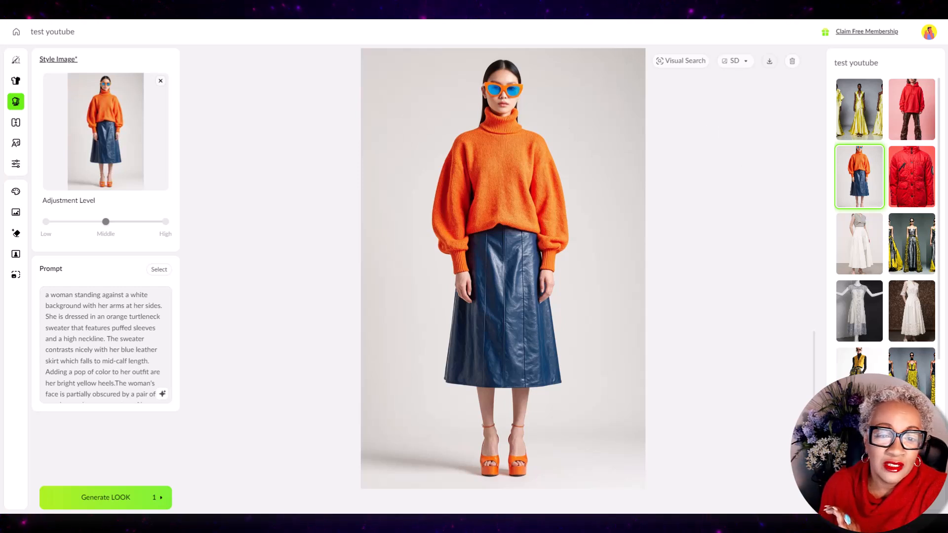
Browse the generated looks in the test youtube project, viewing the brown jacket outfit and the brown asymmetric dress
scroll(857, 281, "down", 1)
scroll(857, 276, "down", 2)
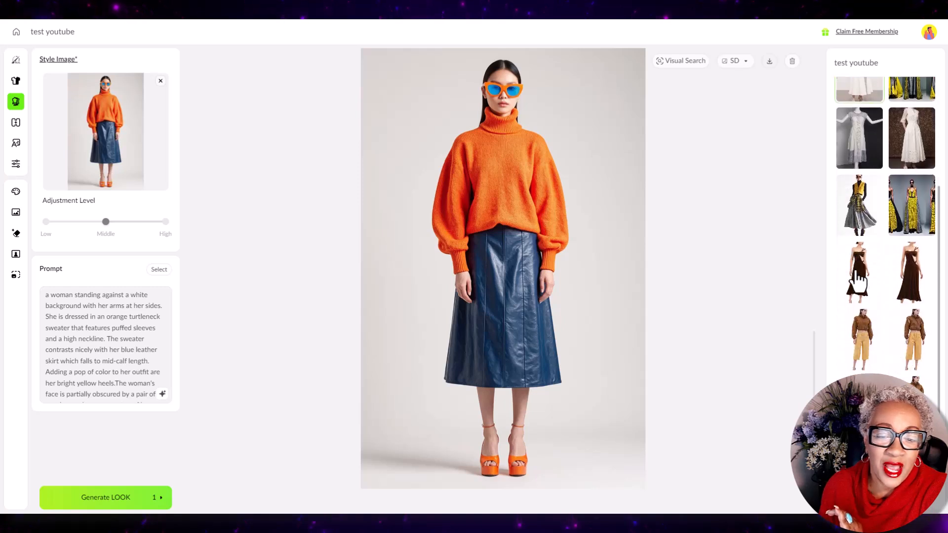
left_click(868, 316)
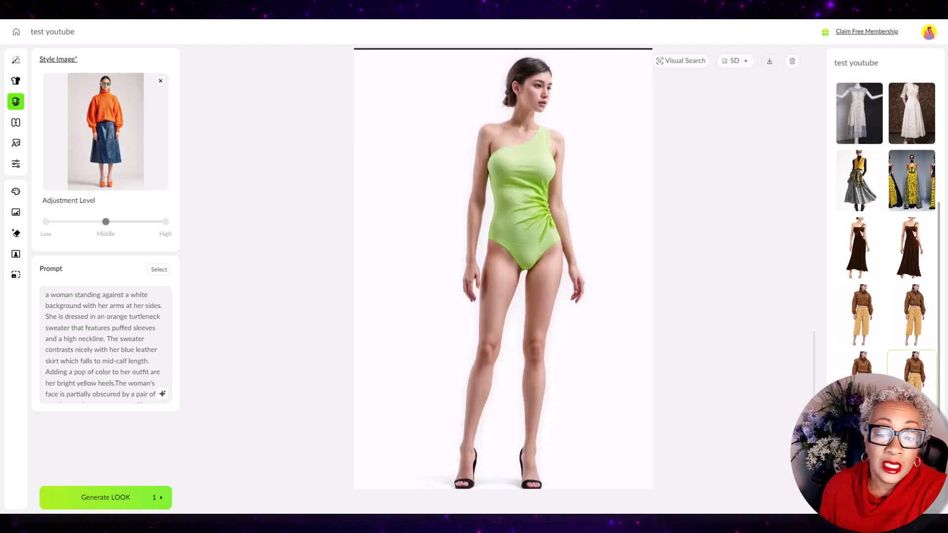
left_click(911, 368)
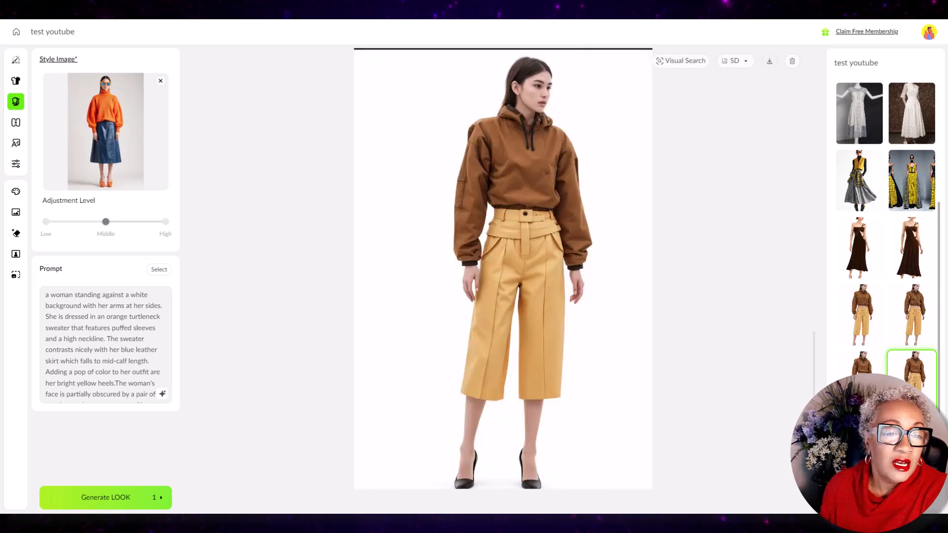
left_click(908, 269)
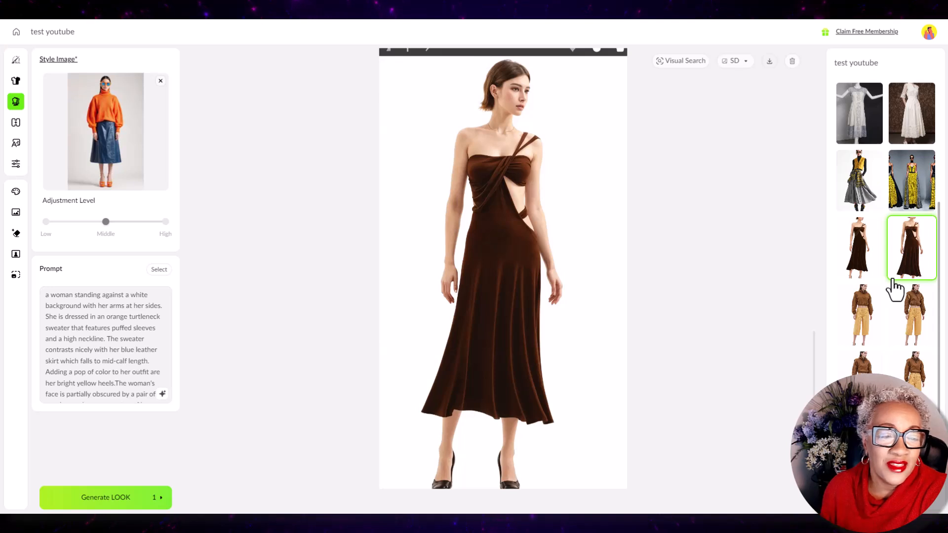
scroll(899, 326, "down", 1)
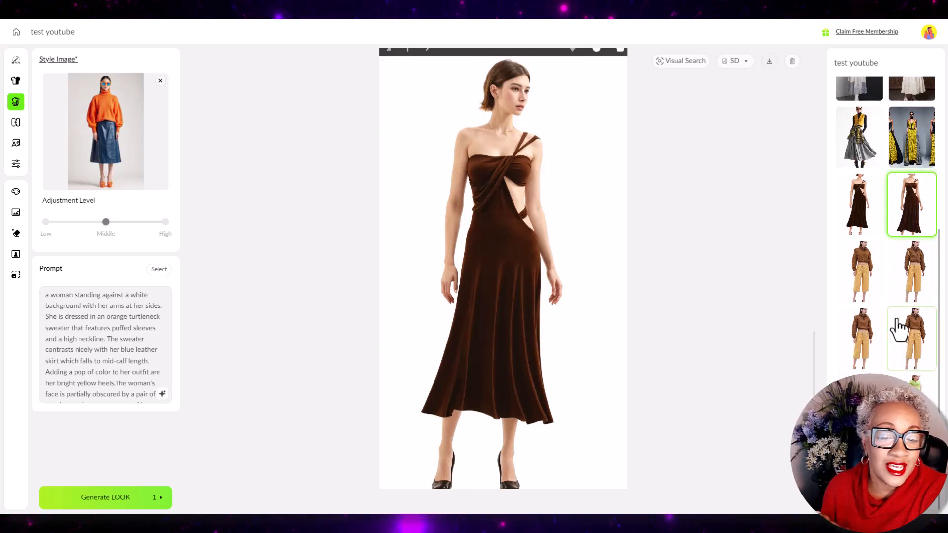
left_click(900, 325)
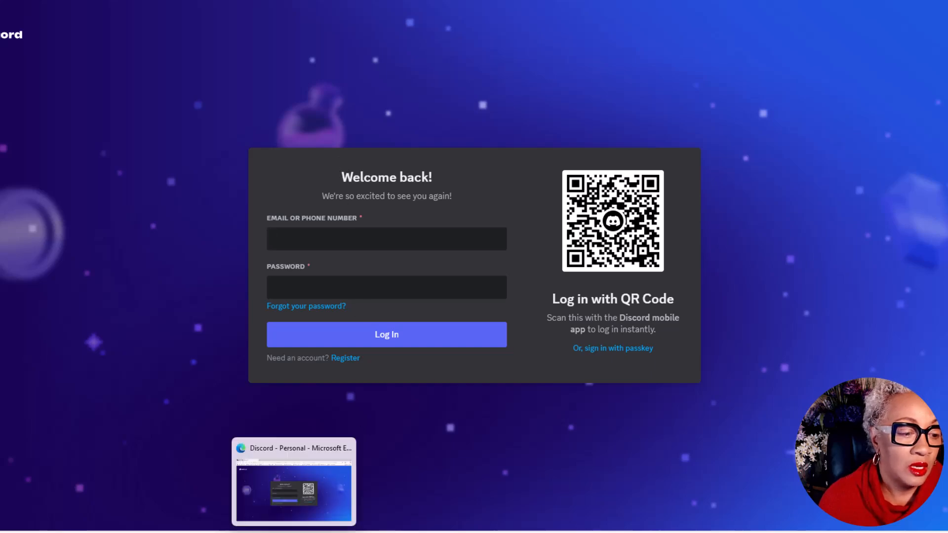
Switch to Discord in the browser and open the LOOK AI Official server's community posts
mouse_move(371, 532)
left_click(370, 481)
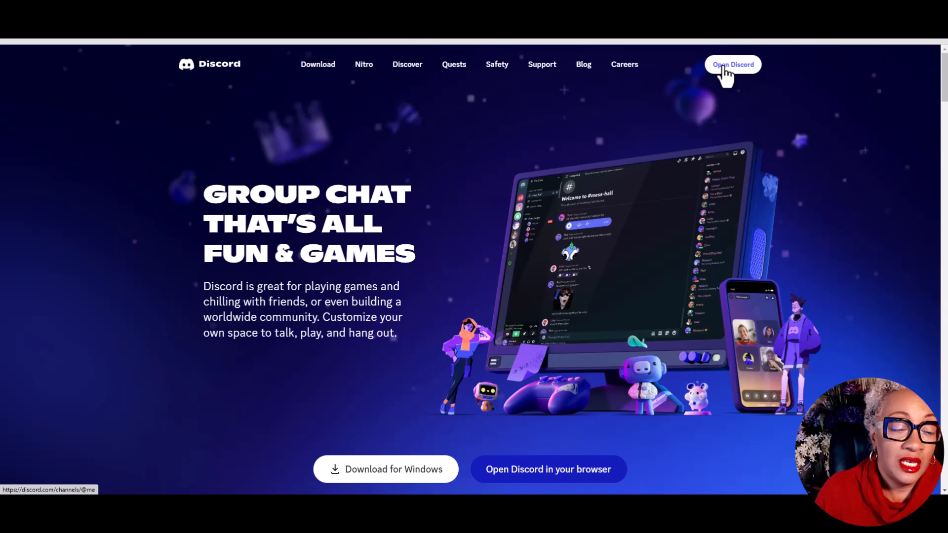
left_click(725, 69)
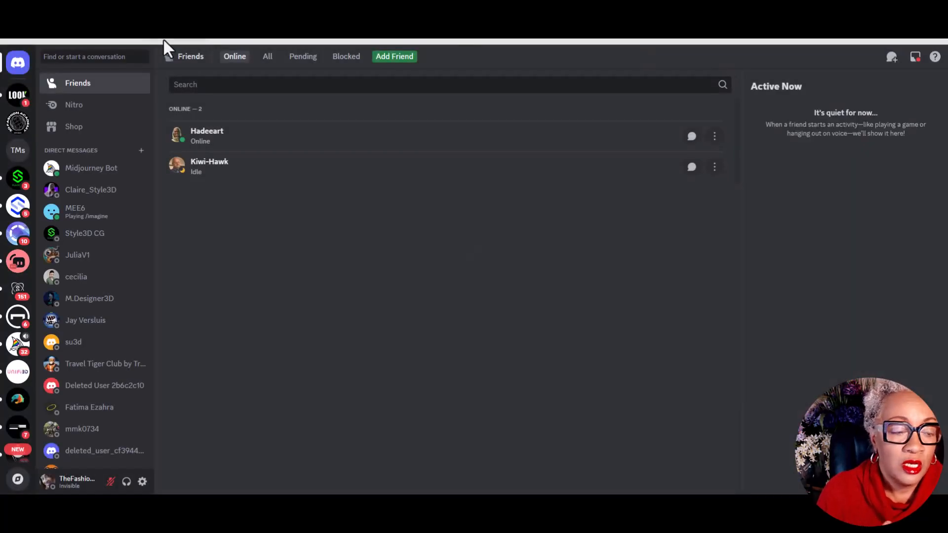
left_click(18, 97)
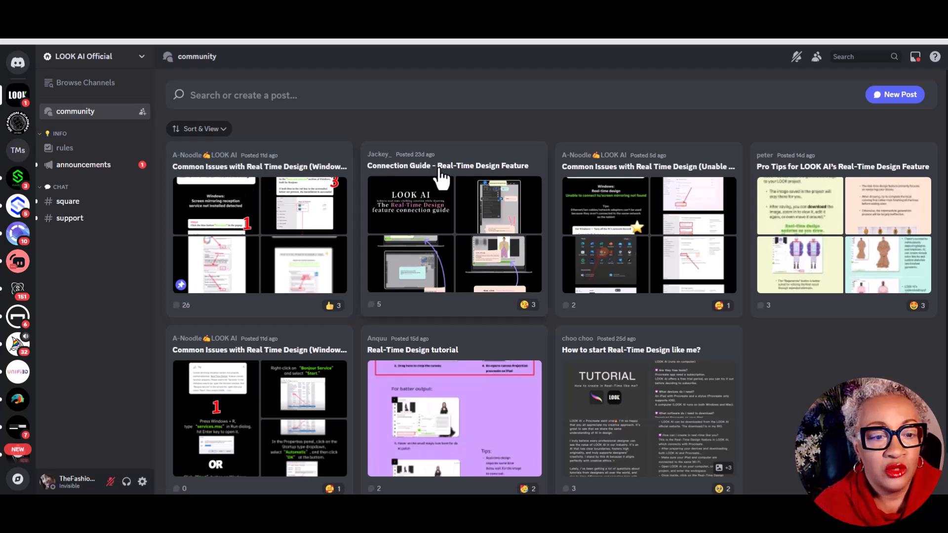
Read the community post on Real Time Design with Bonjour not installed on Windows and enlarge its third-step image
left_click(295, 217)
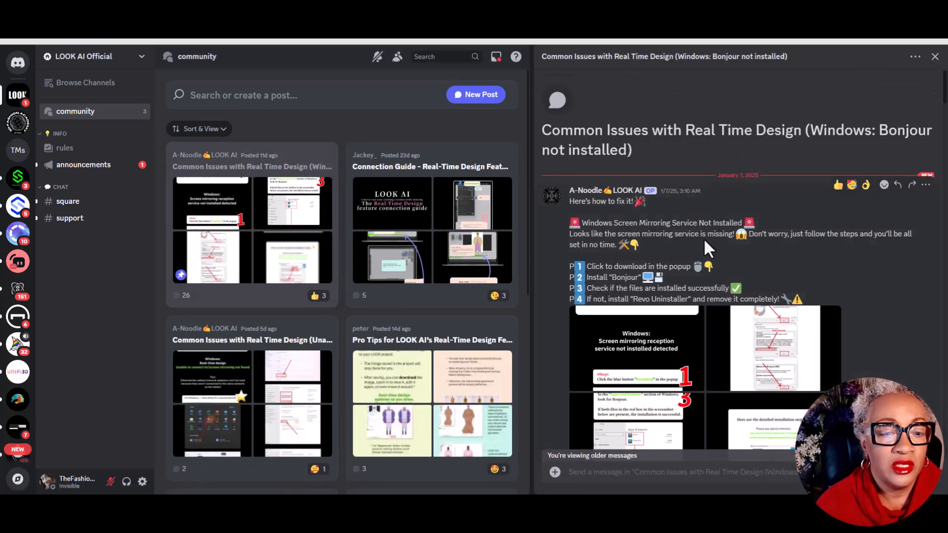
scroll(703, 238, "down", 5)
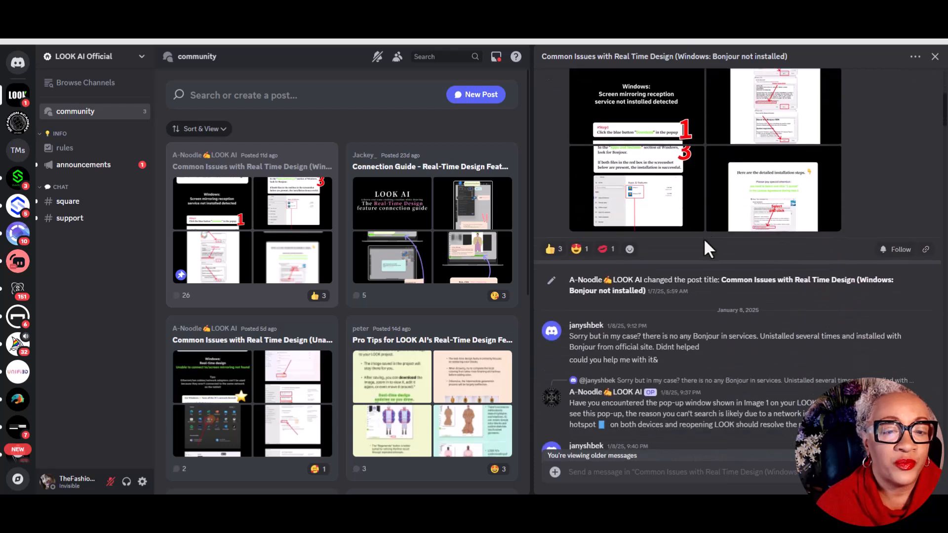
scroll(704, 237, "down", 1)
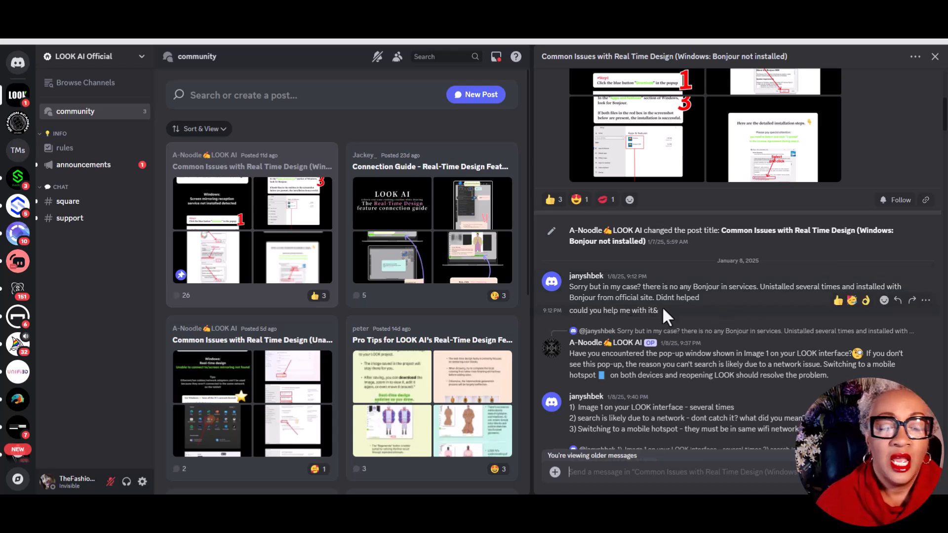
scroll(682, 302, "down", 1)
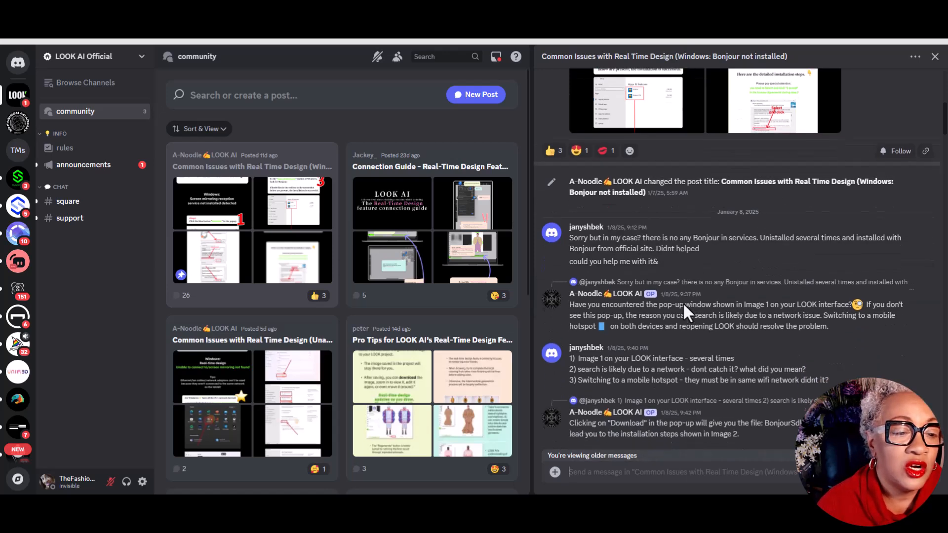
scroll(683, 302, "up", 2)
left_click(661, 164)
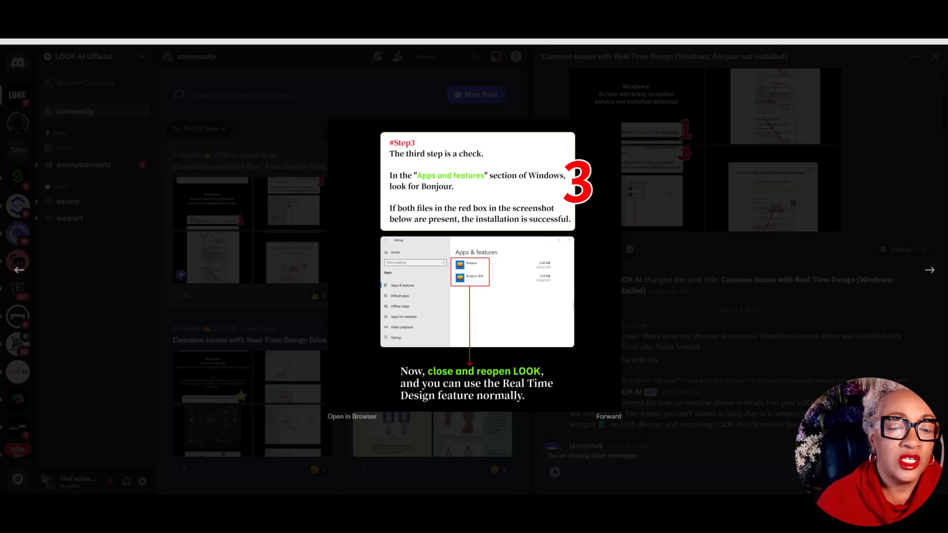
Launch the LOOK desktop app and sign in with Discord, allowing the browser to open the application
left_click(791, 476)
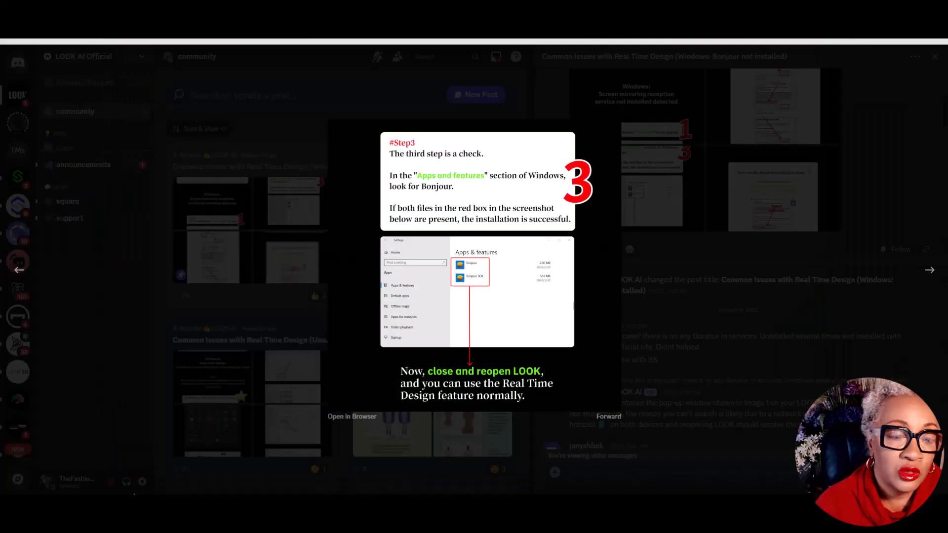
key("super")
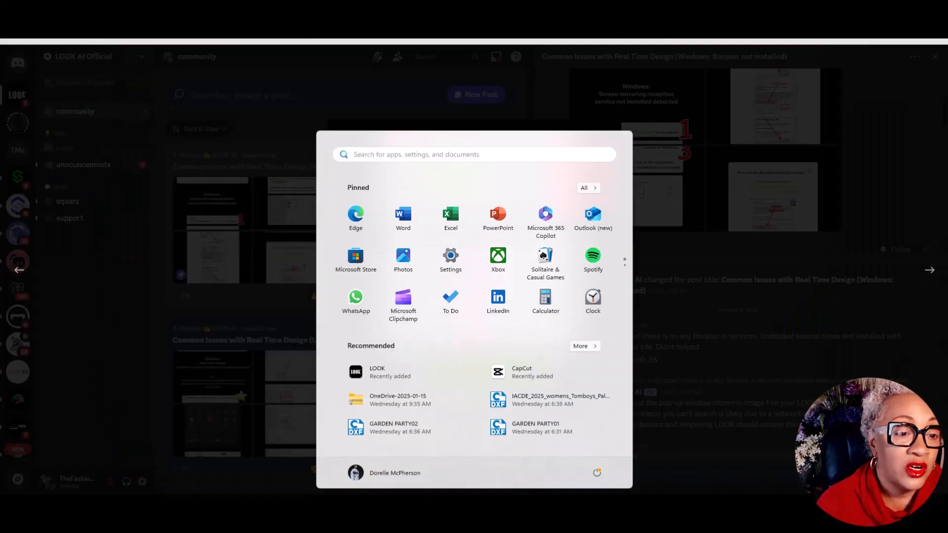
left_click(407, 377)
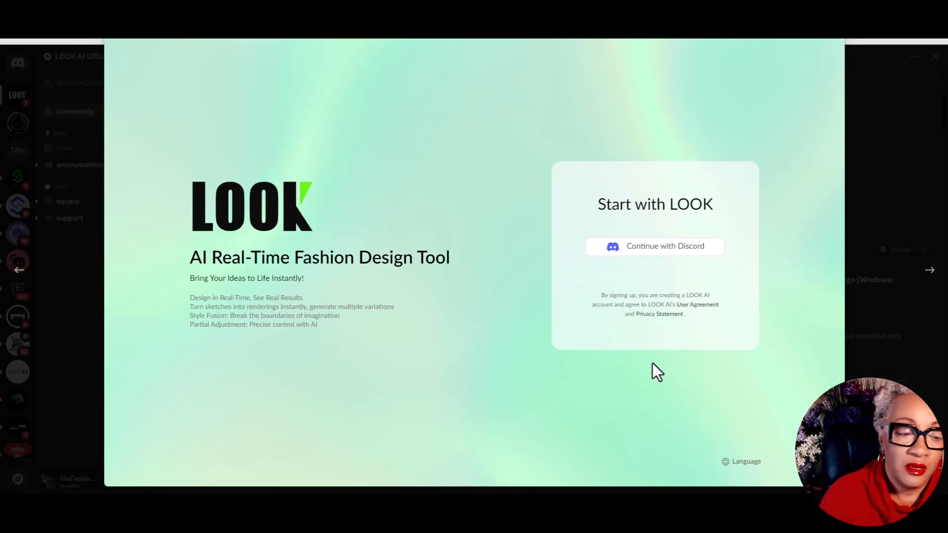
left_click(674, 250)
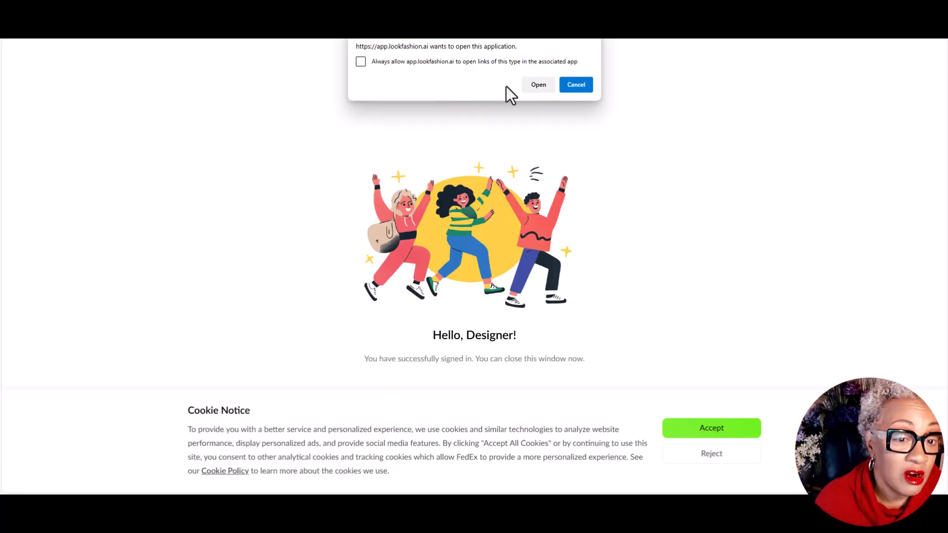
left_click(544, 85)
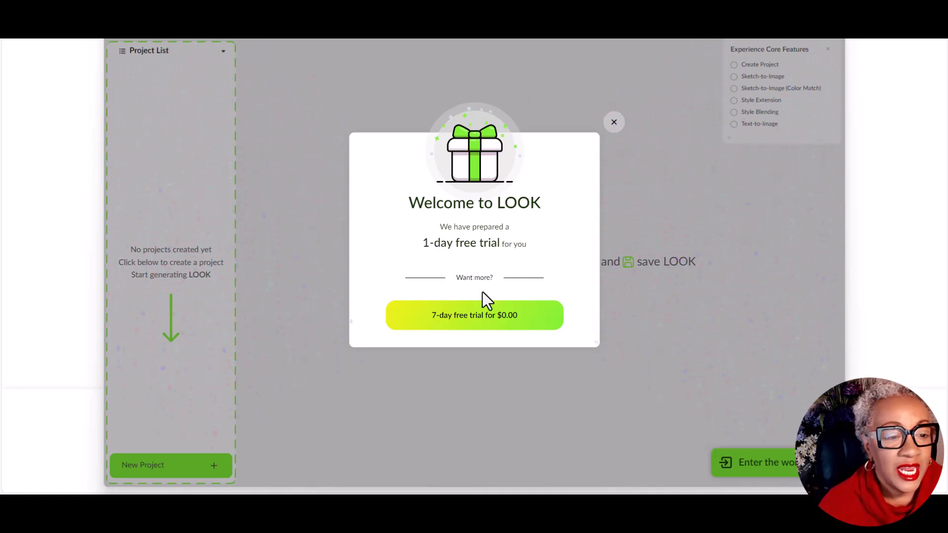
Choose the Starter plan and request the $0.00 7-day free membership
left_click(472, 325)
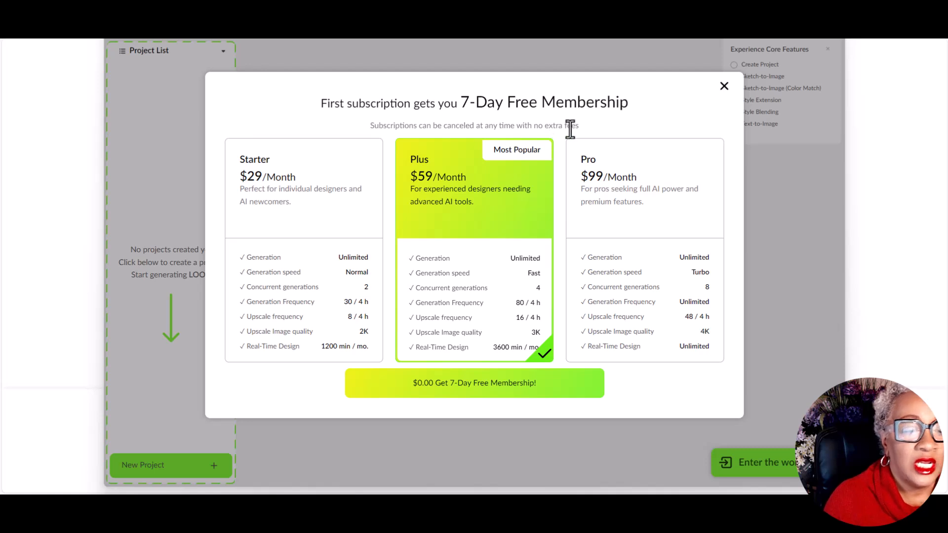
left_click(374, 213)
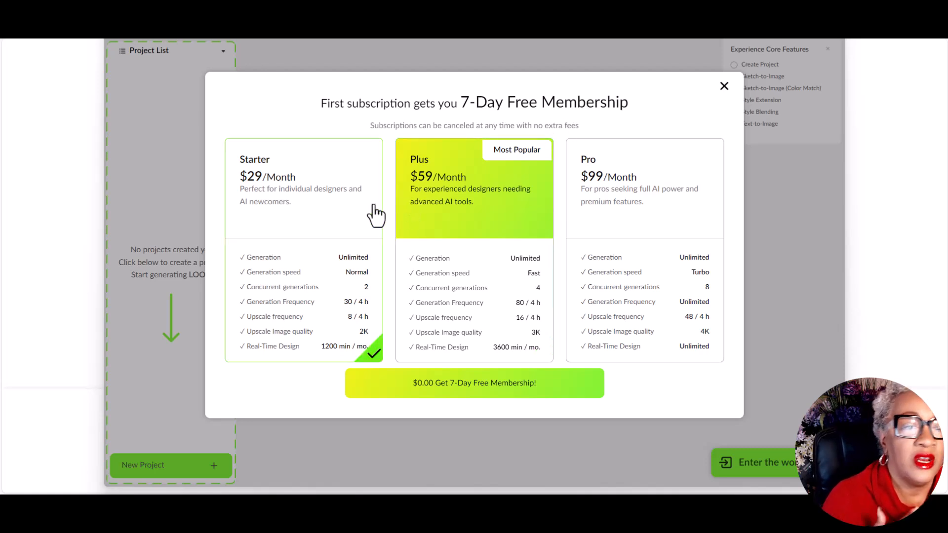
left_click(470, 390)
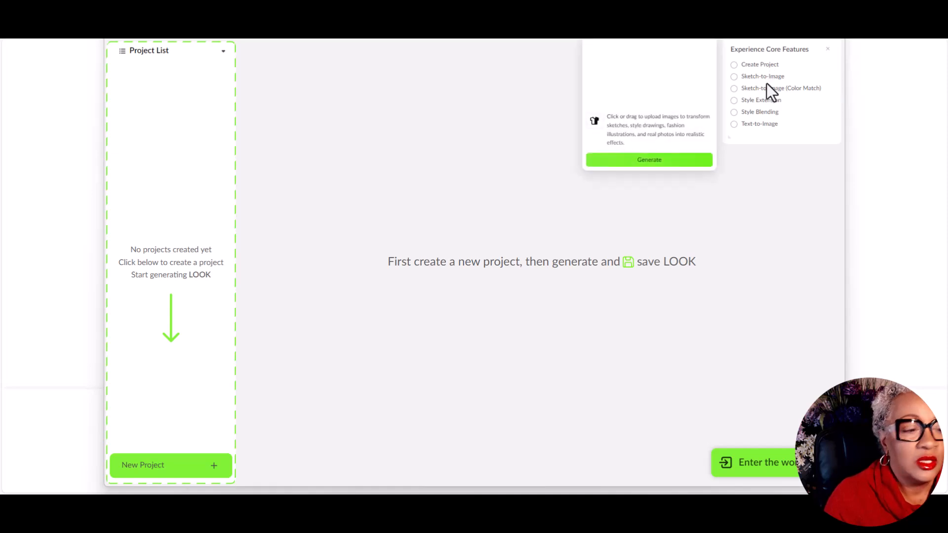
Create a new project named "test youtube"
mouse_move(761, 127)
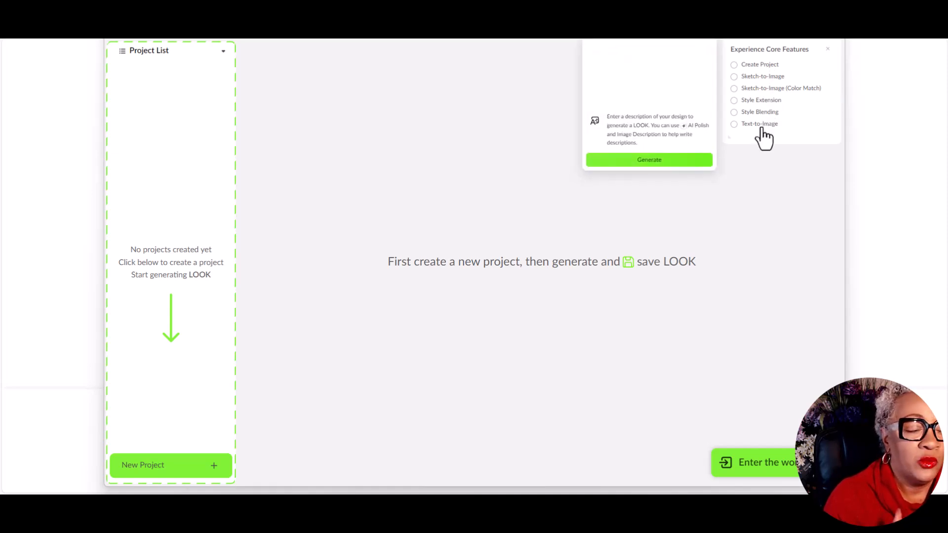
left_click(153, 477)
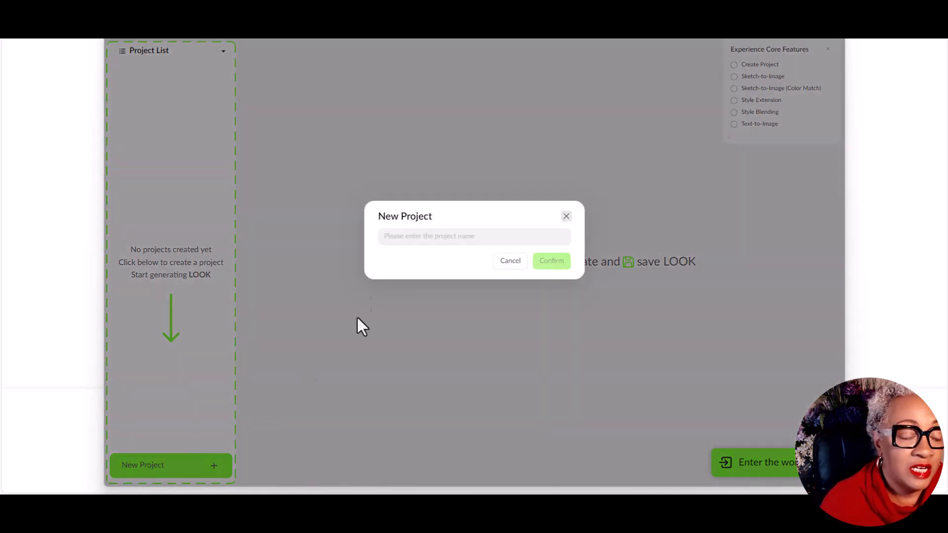
left_click(415, 237)
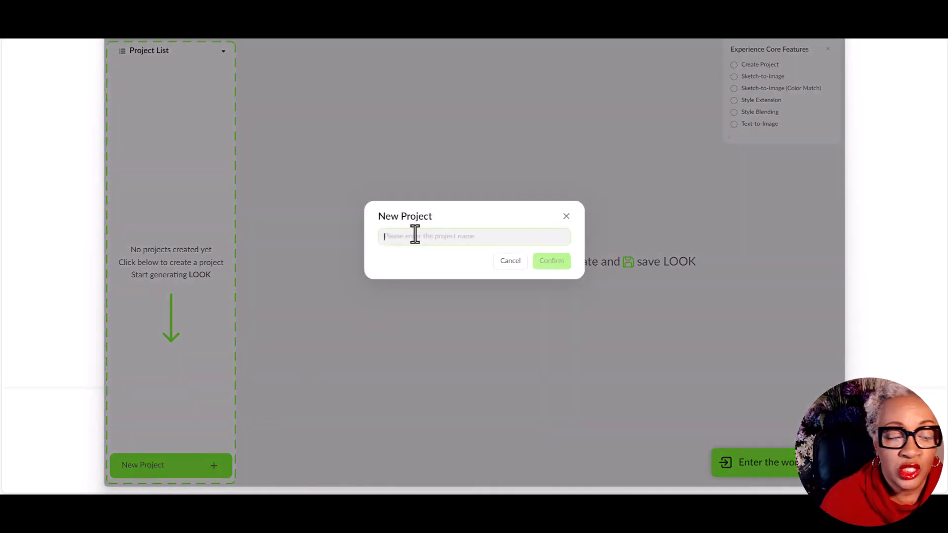
type("test yout")
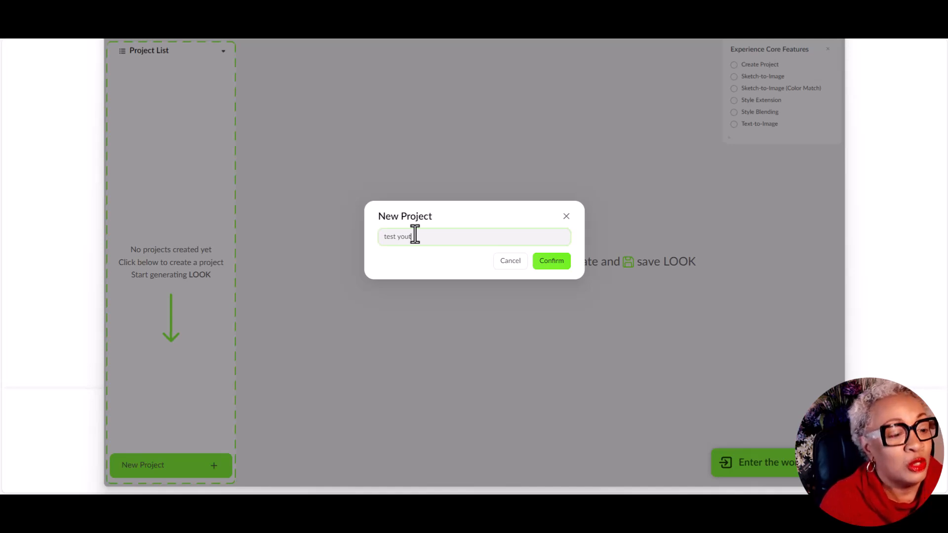
type("ube")
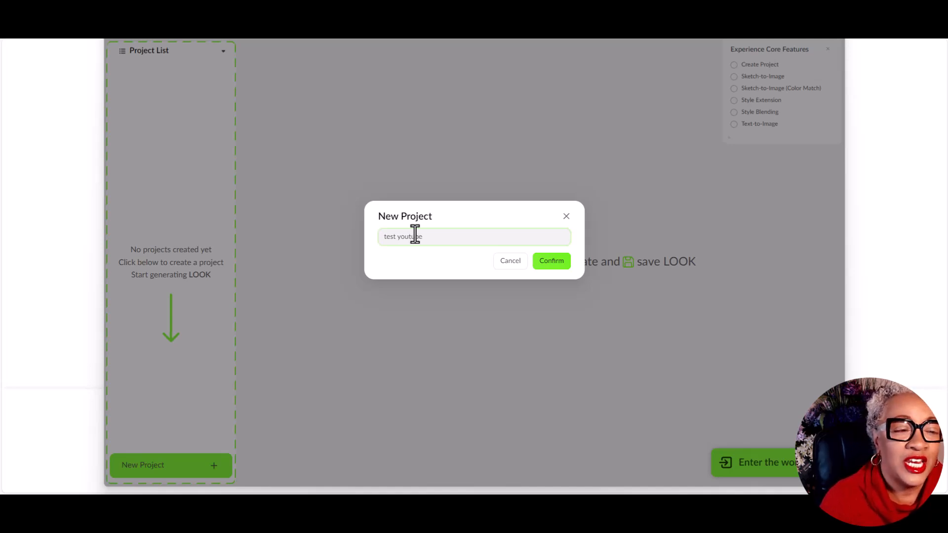
left_click(544, 262)
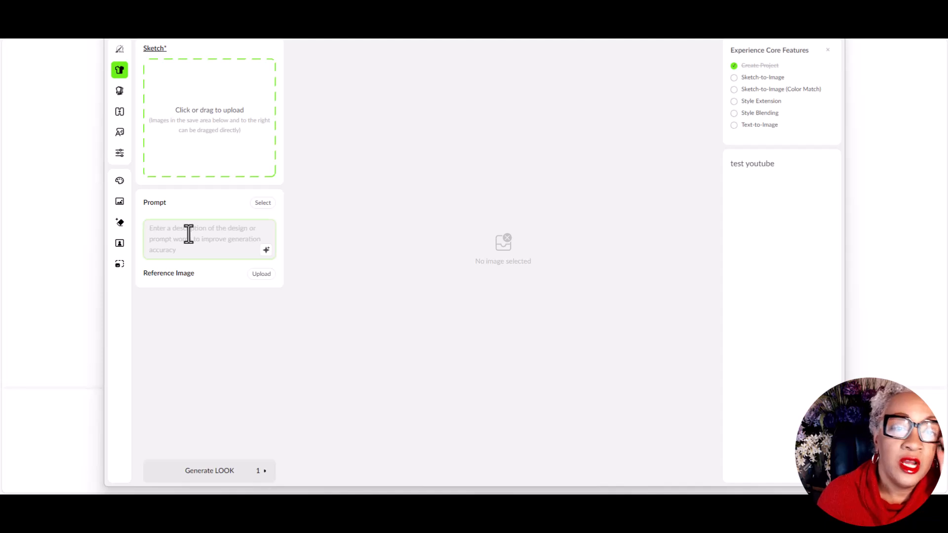
Upload the puffer jacket line drawing as the sketch and set its reference strength to High
mouse_move(136, 101)
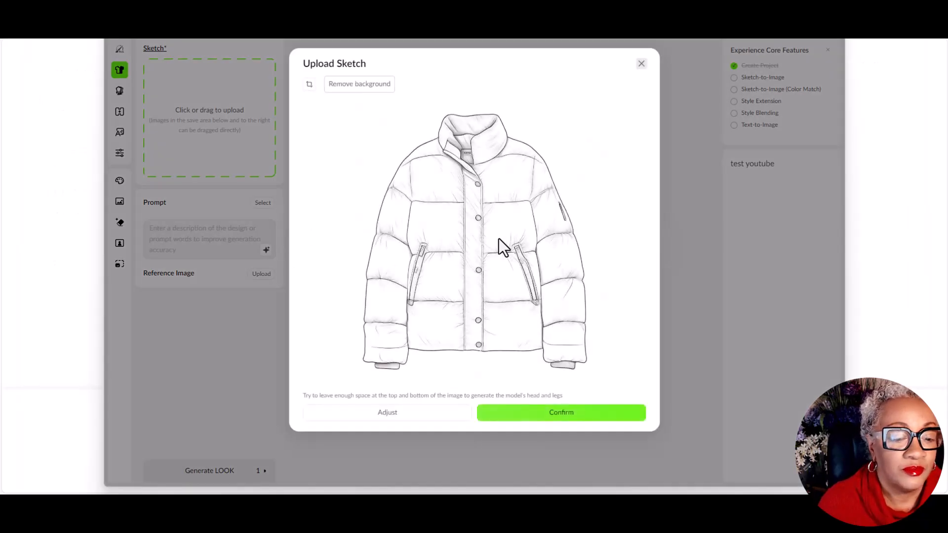
left_click(576, 413)
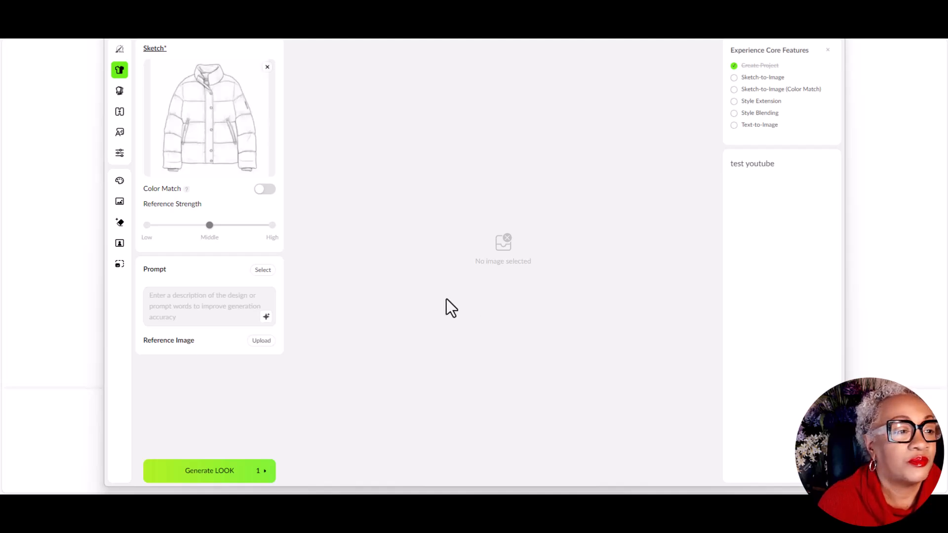
left_click_drag(209, 226, 243, 226)
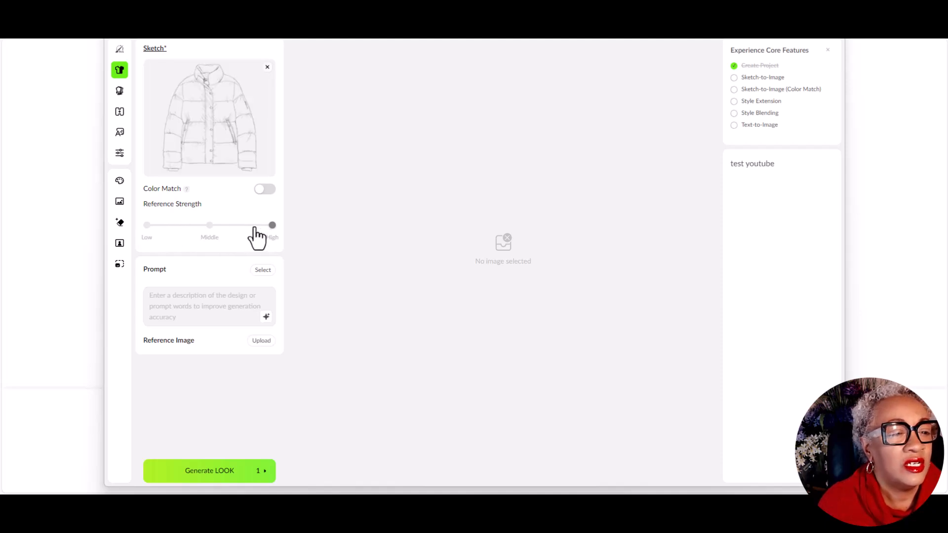
Enter the prompt "Shinny red puffer jacket with sipper inset pockets and black snaps, high neck collar" and generate one look
left_click(187, 298)
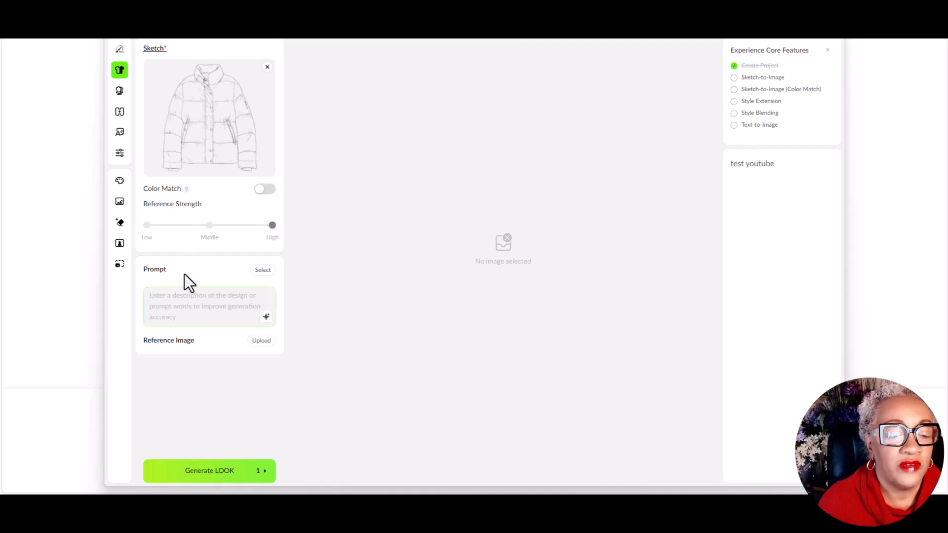
type("Shinny red puffer")
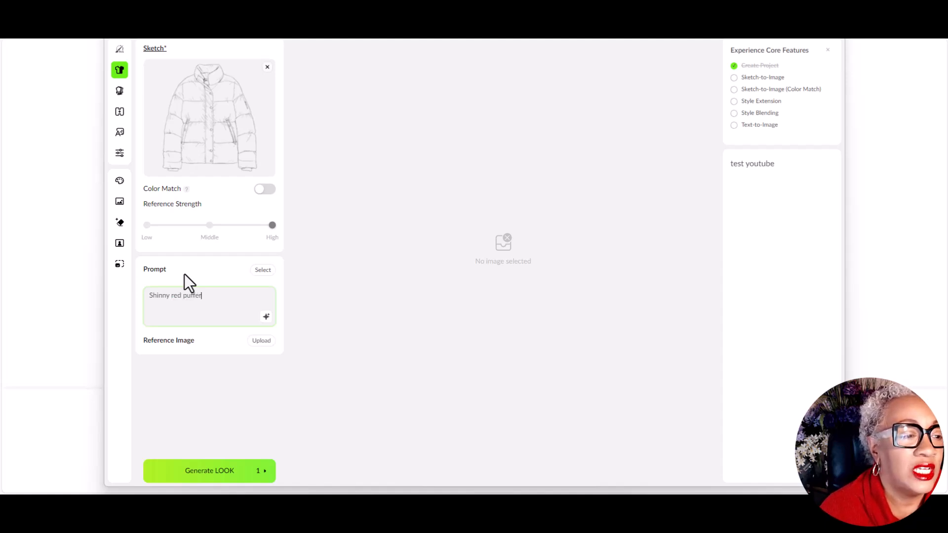
type("jacket with")
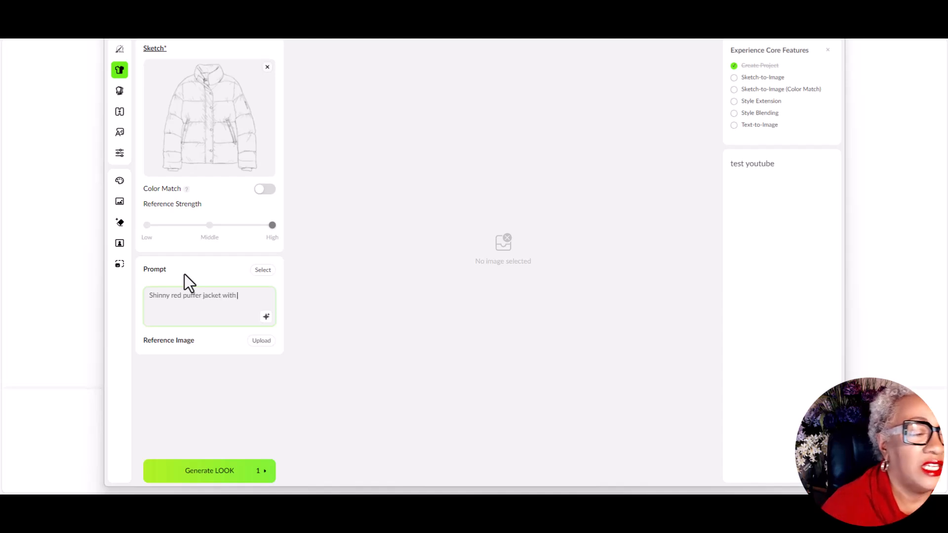
type(" sipper in")
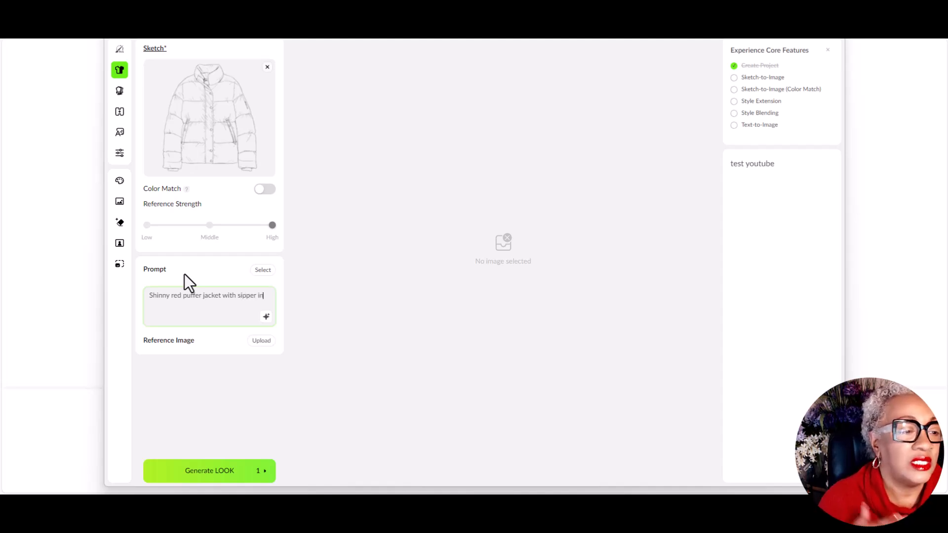
type("set pock")
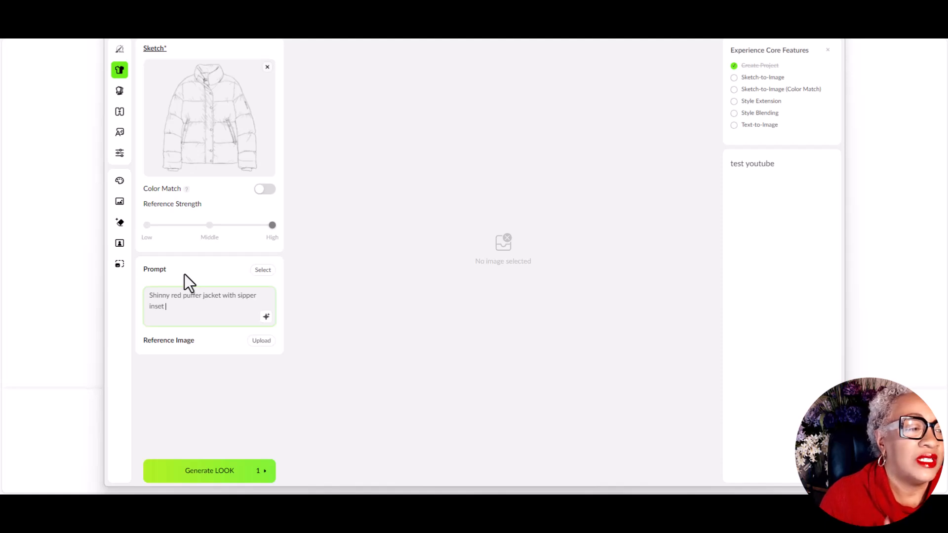
type("ets and")
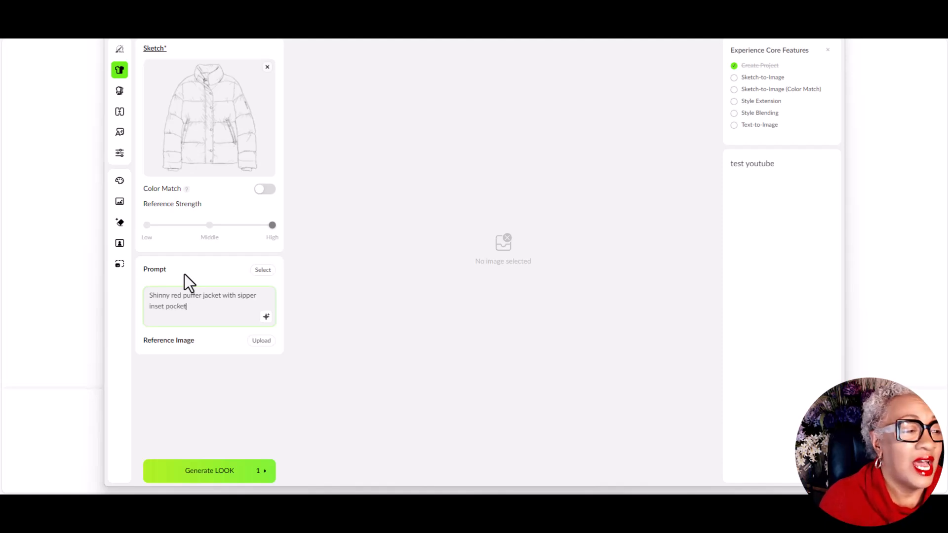
type(" black snaps")
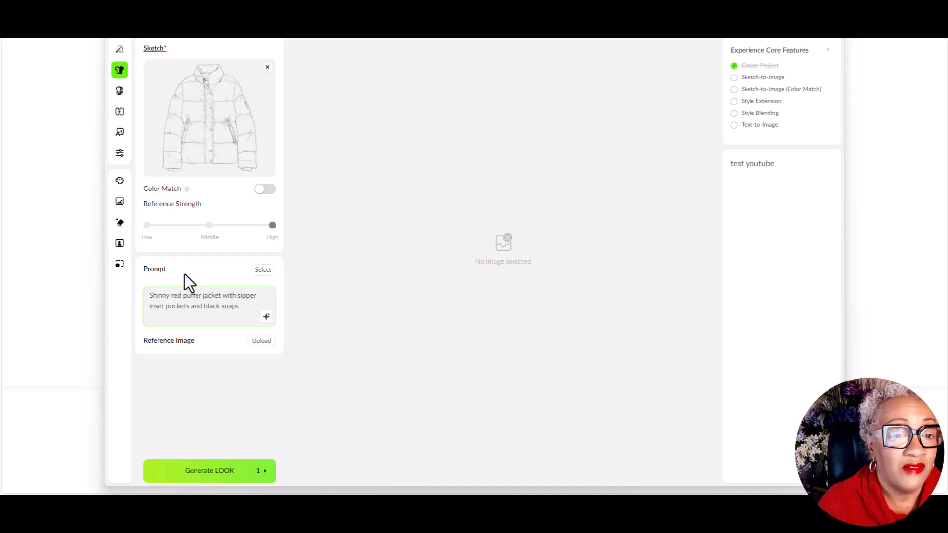
type(", high n")
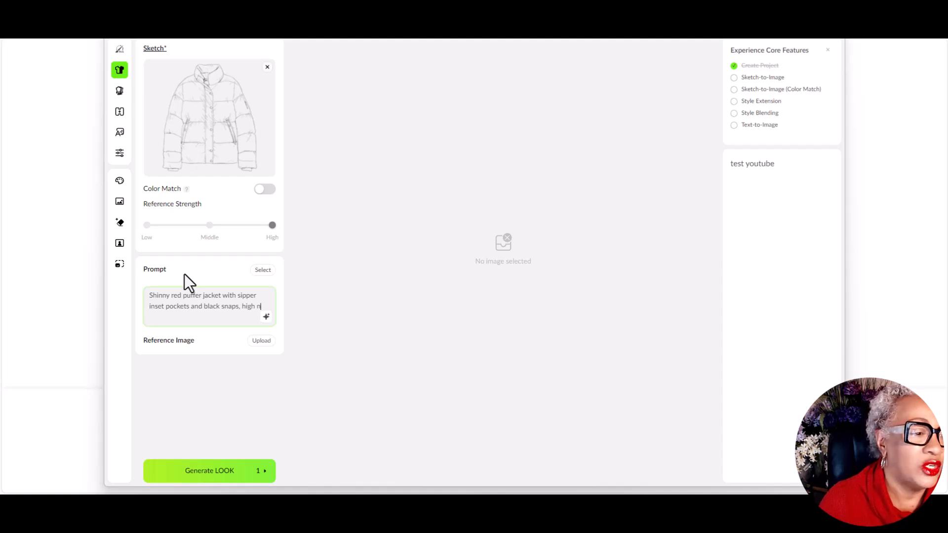
type("eck")
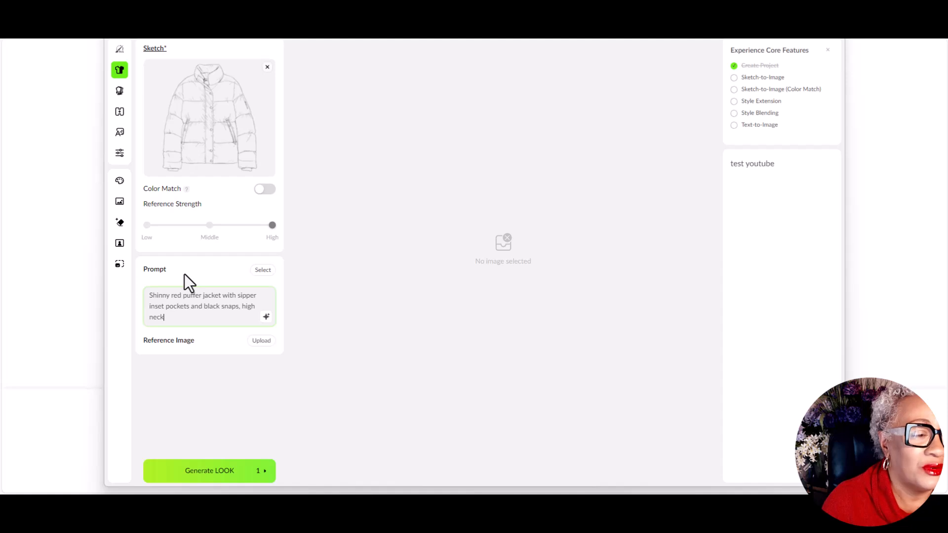
type(" co")
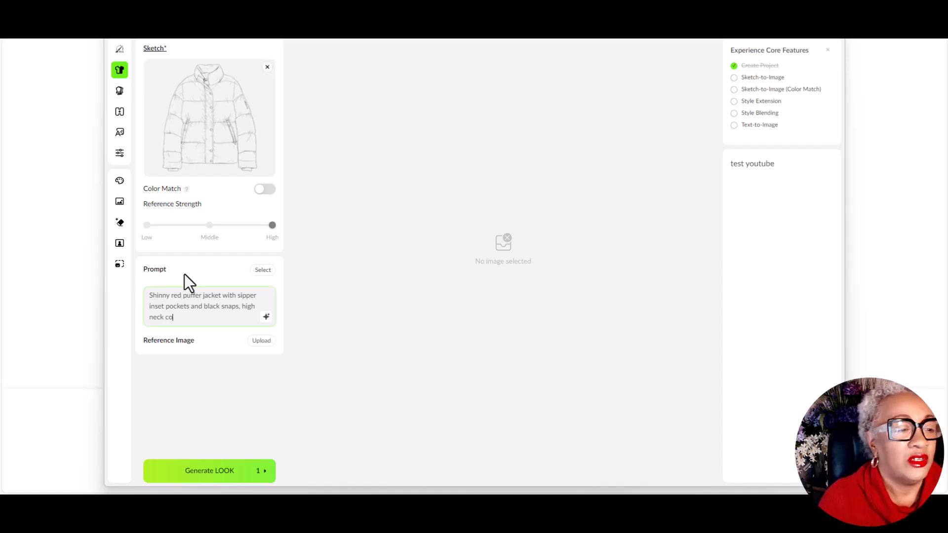
type("llar")
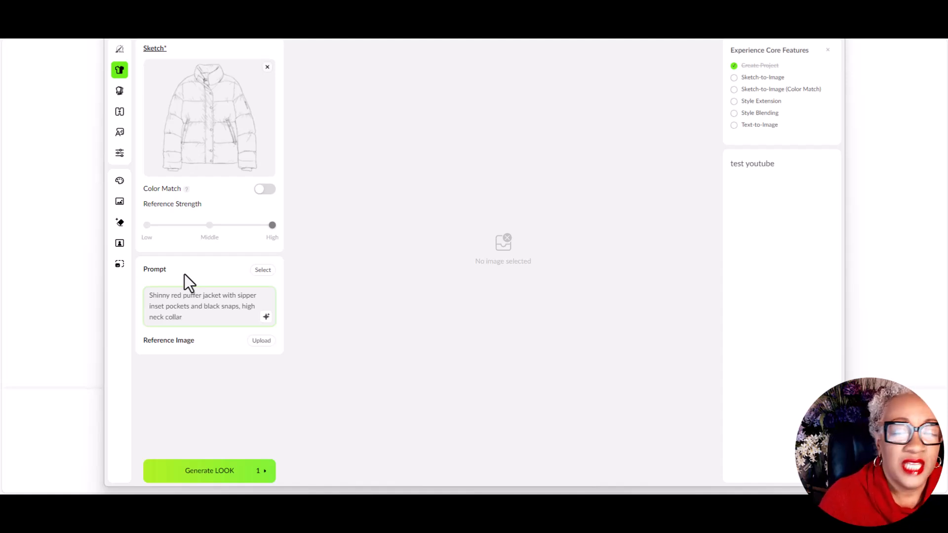
left_click(238, 473)
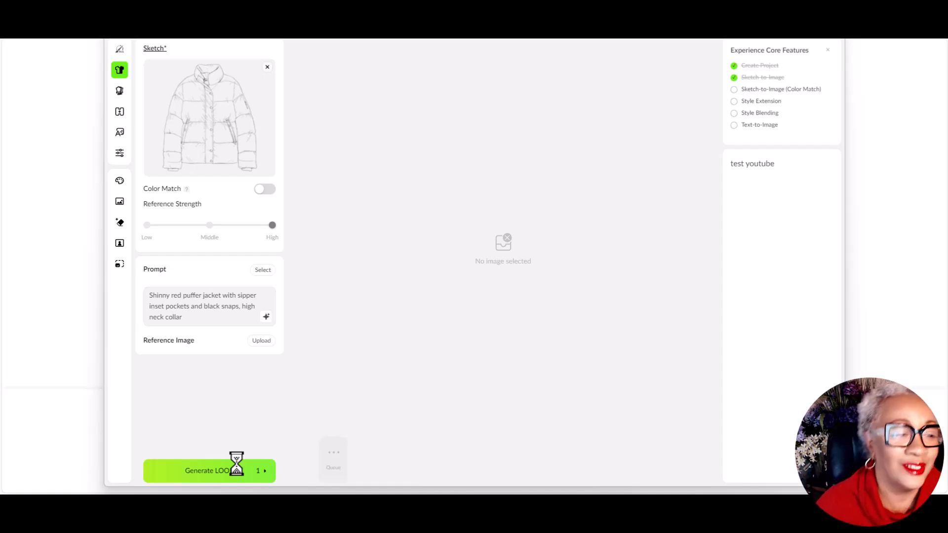
Open the generated puffer jacket image at full size to check its color, pockets and snaps, and close the preview
left_click(330, 460)
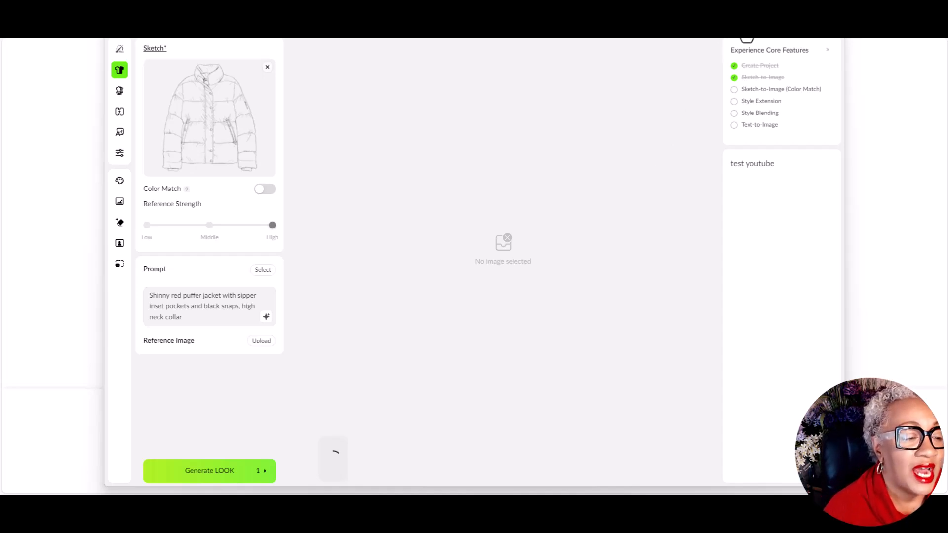
mouse_move(331, 466)
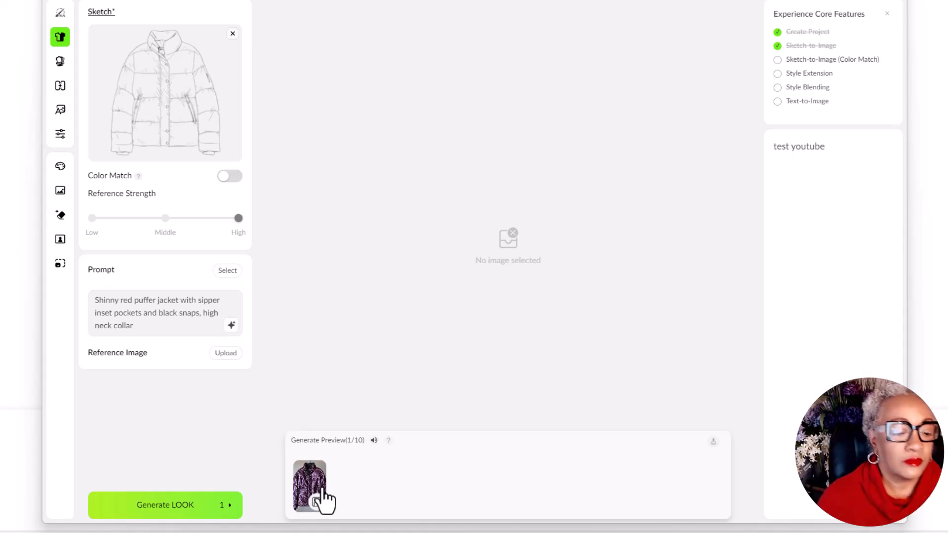
left_click(303, 486)
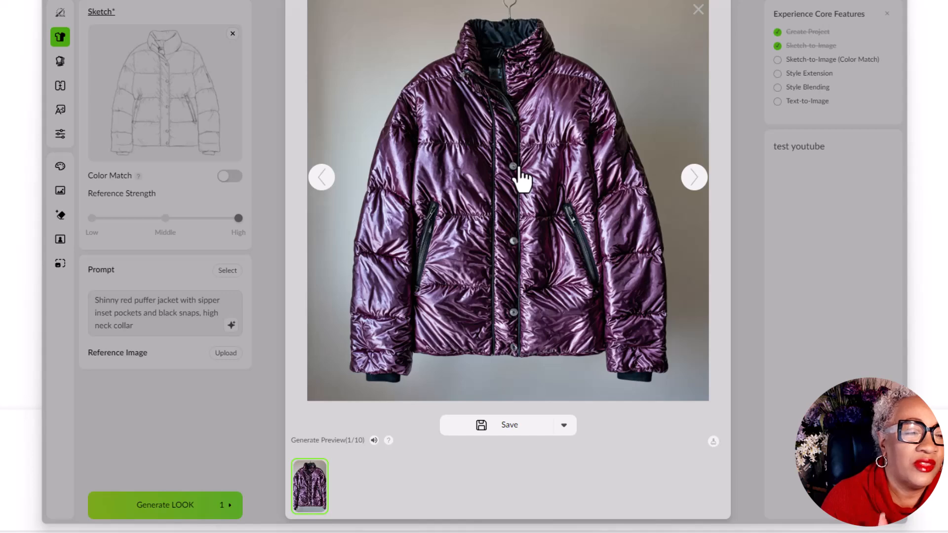
left_click(200, 338)
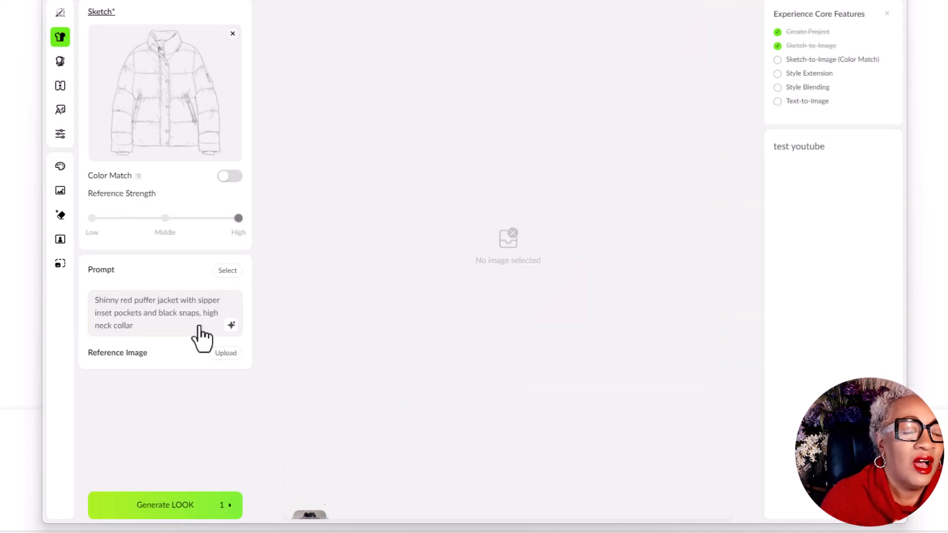
Change the prompt's jacket color to "bright apple RED", add "shinny" before "black snaps", and generate another look
double_click(123, 300)
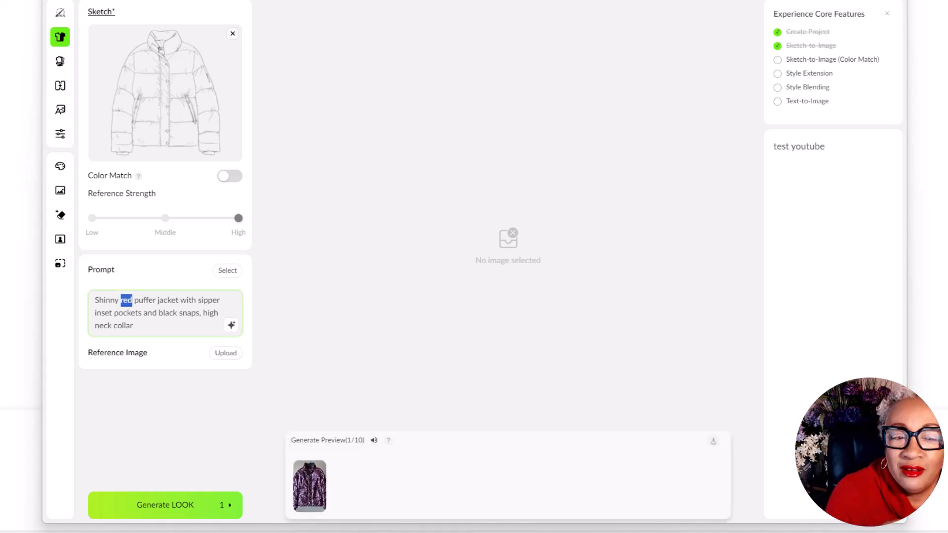
type("bright apple RED")
left_click(177, 313)
type("shinny")
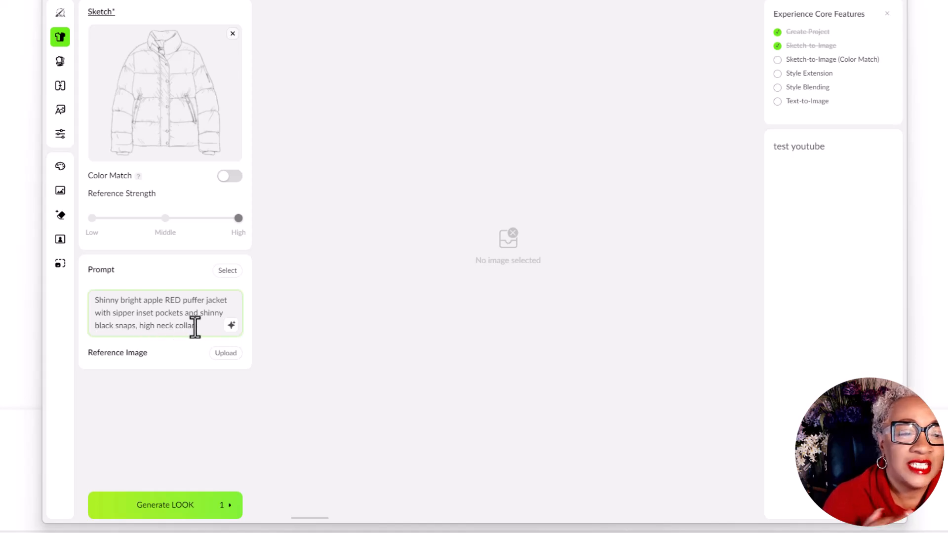
left_click(180, 505)
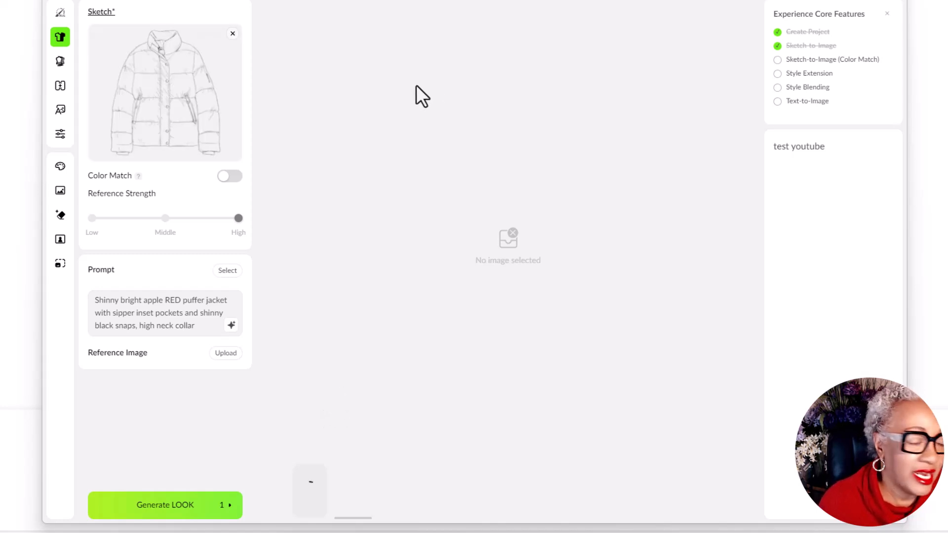
Compare the three generated jacket previews at full size for color and detail accuracy, and close the preview
mouse_move(59, 73)
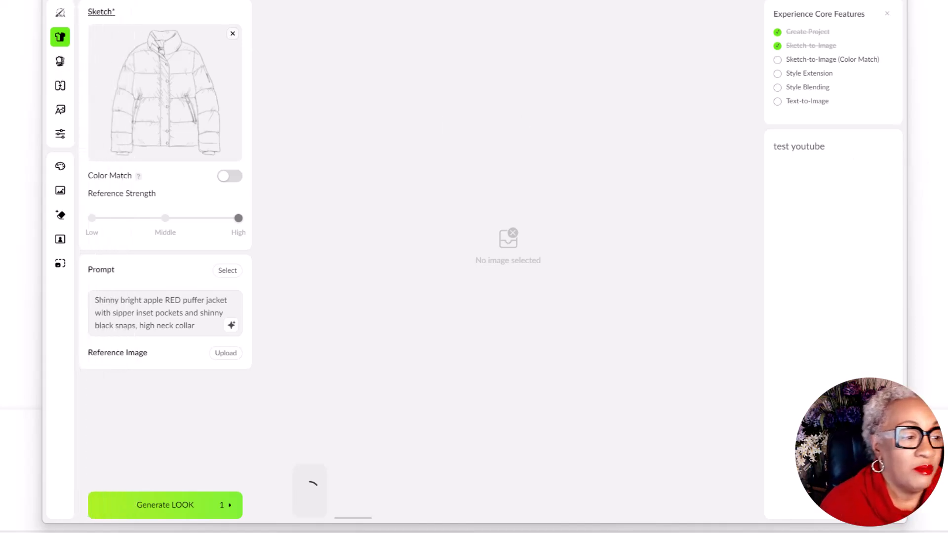
mouse_move(780, 530)
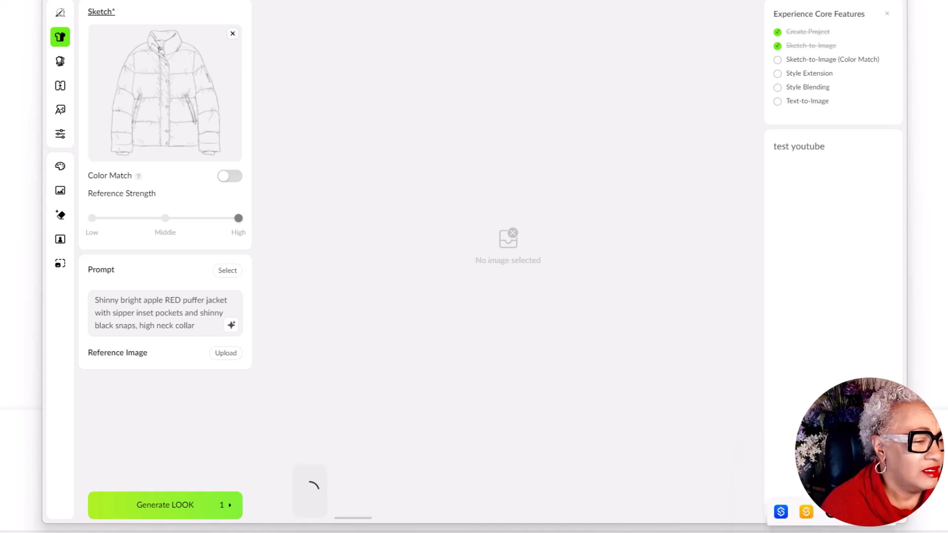
left_click(277, 462)
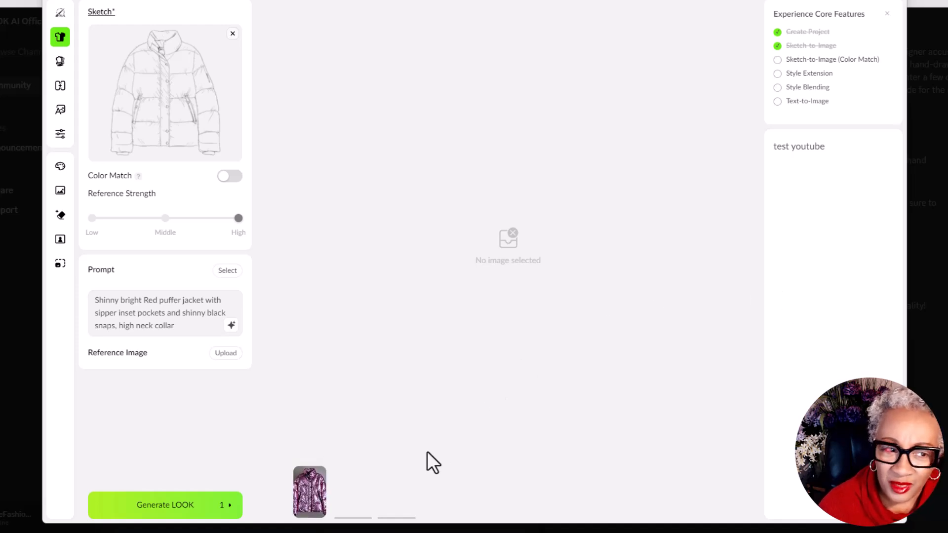
mouse_move(310, 489)
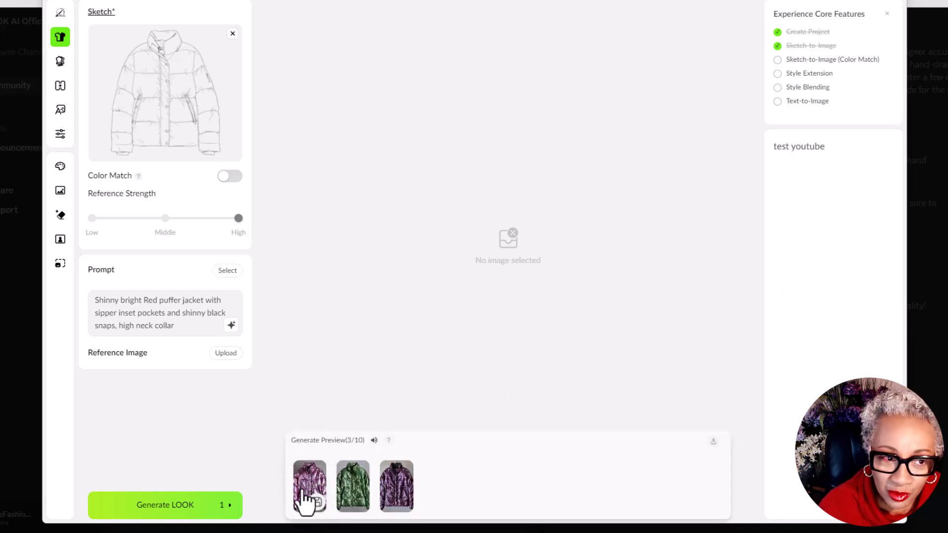
left_click(303, 492)
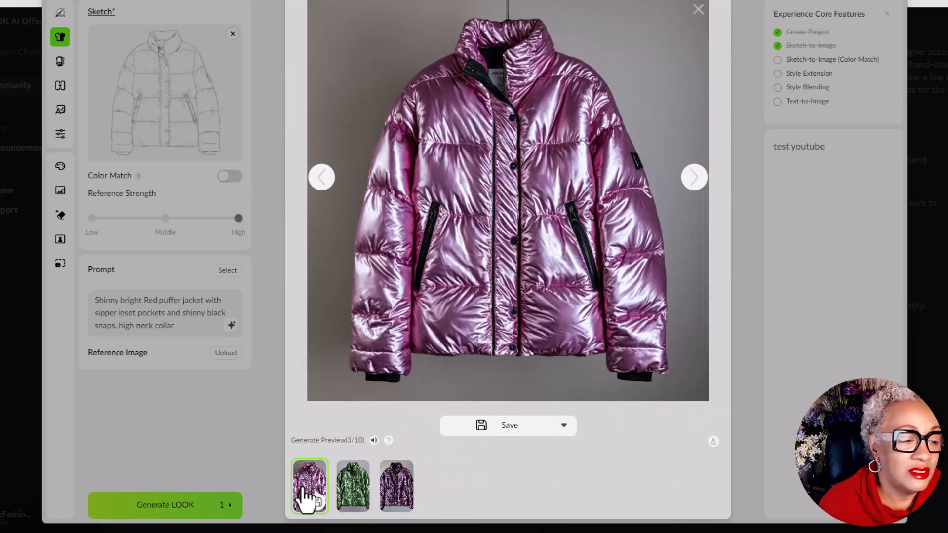
left_click(396, 494)
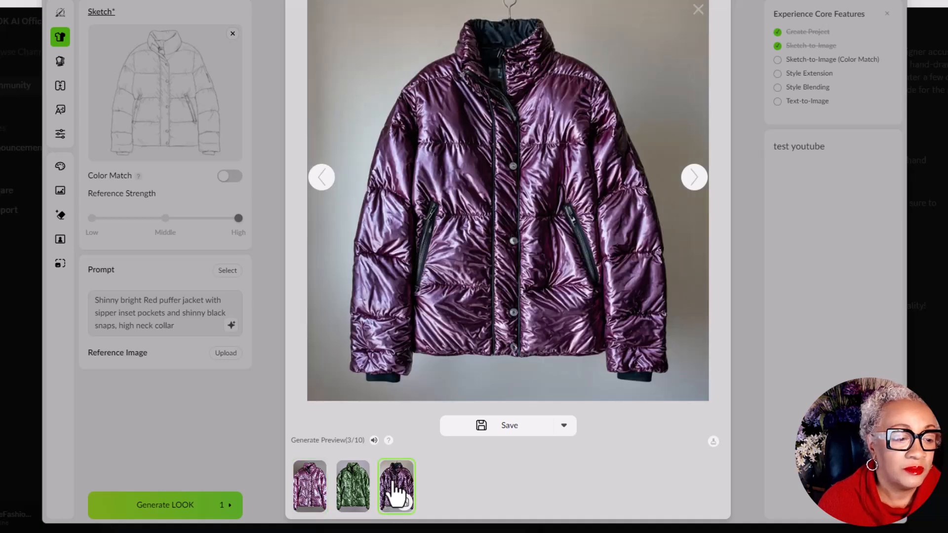
left_click(358, 492)
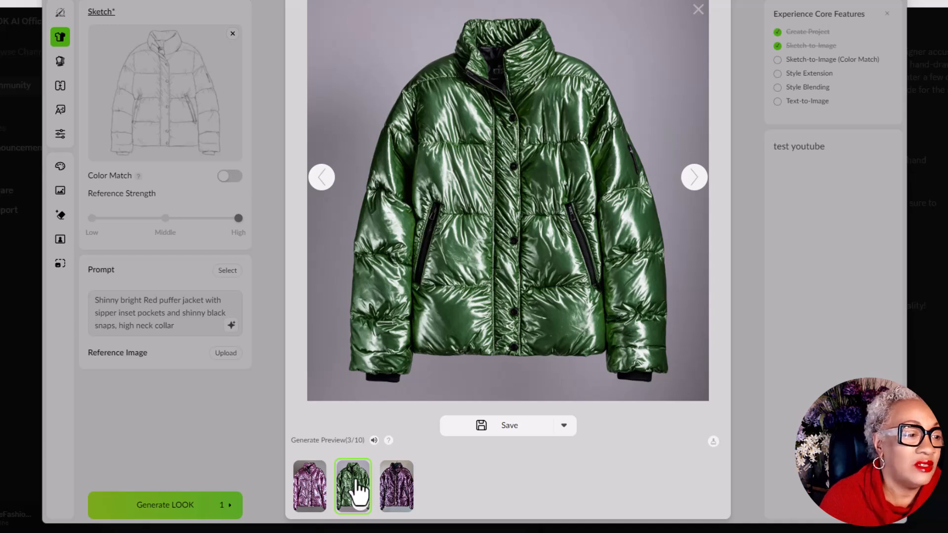
left_click(315, 495)
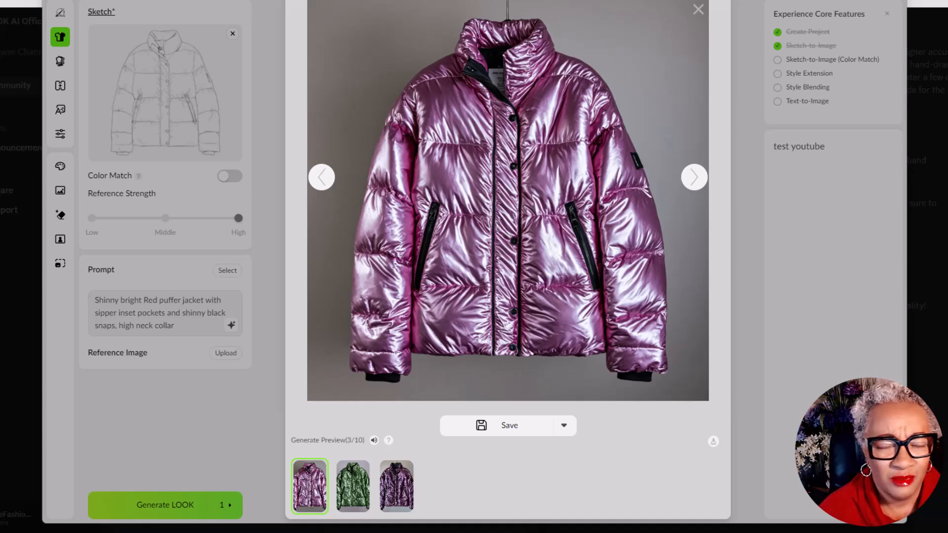
left_click(190, 433)
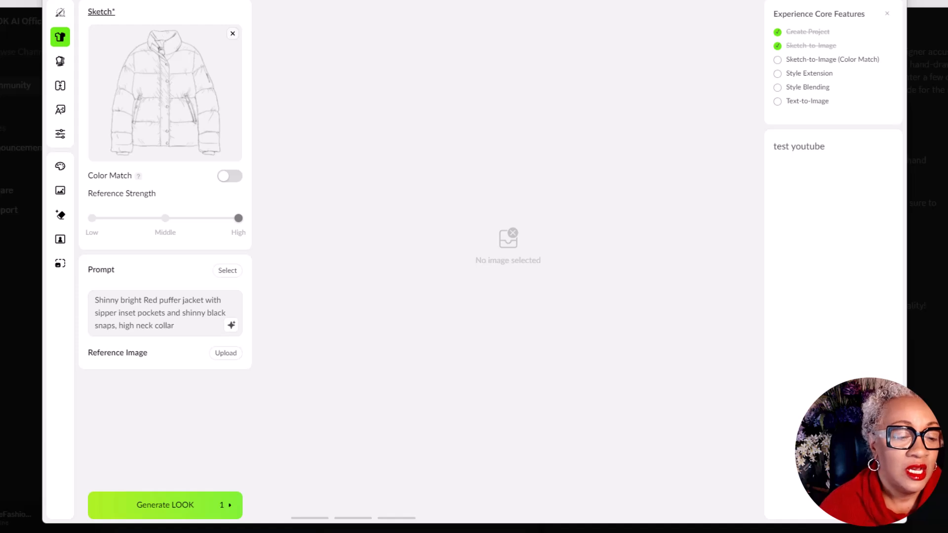
Connect Procreate on the iPad through screen mirroring and Canvas Broadcasting, accept the canvas crop, and start real-time designing
left_click(60, 12)
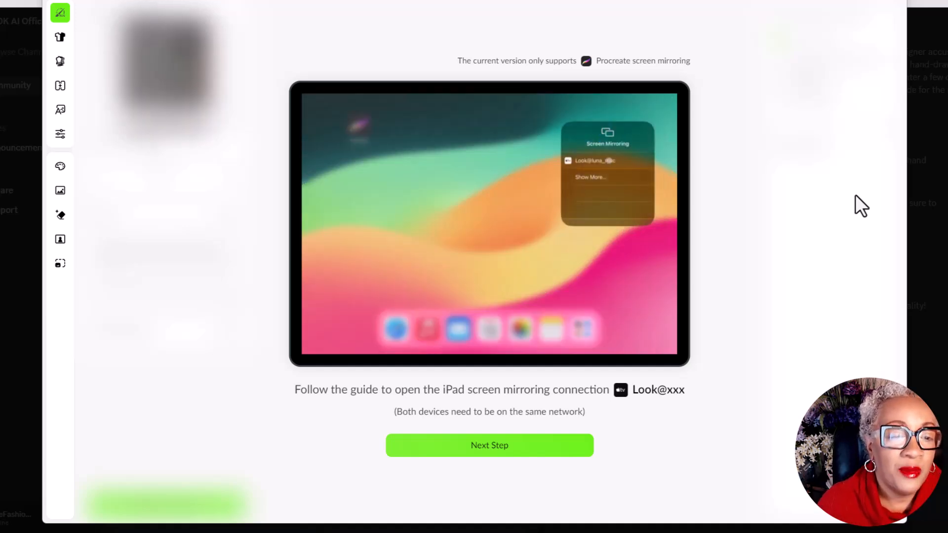
left_click(60, 13)
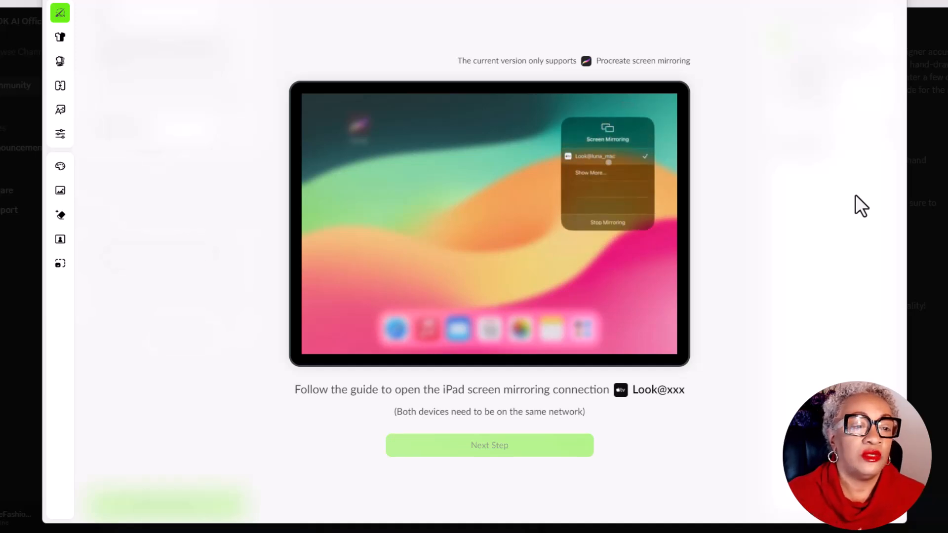
left_click(560, 449)
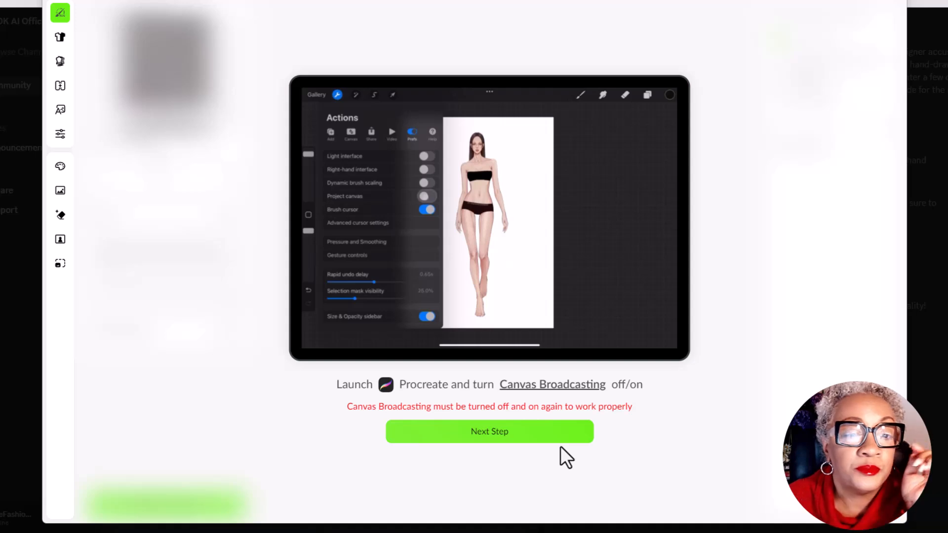
left_click(561, 439)
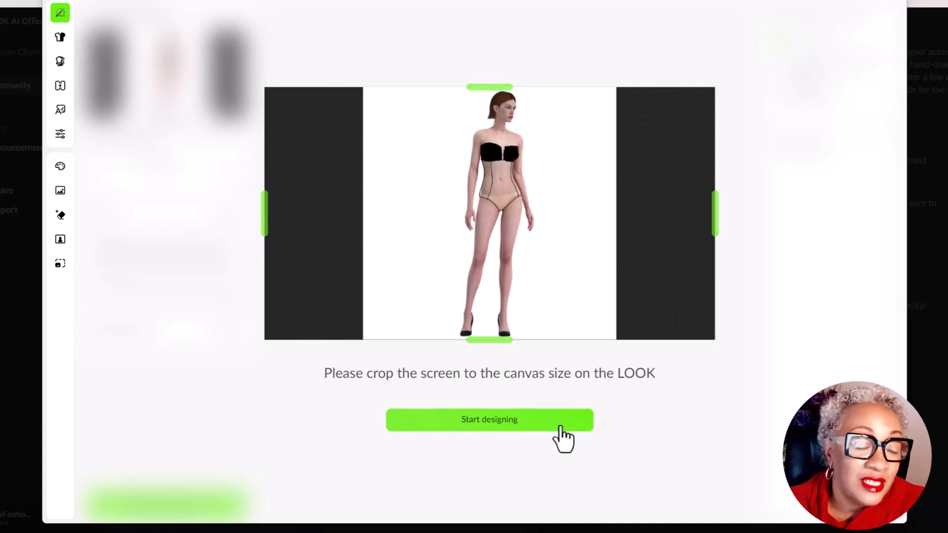
left_click(560, 428)
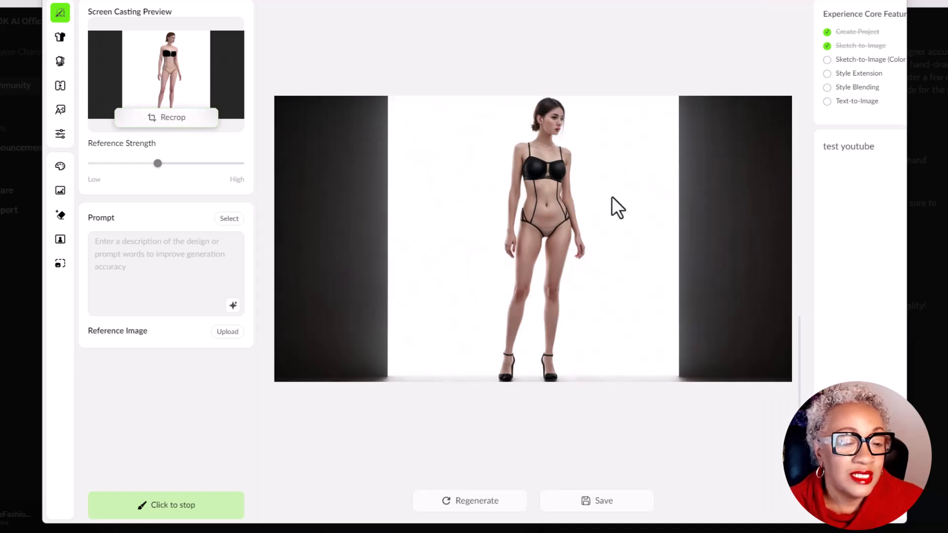
Set the reference strength of the screen-cast Procreate sketch to 8
scroll(631, 206, "up", 1)
scroll(622, 211, "up", 2)
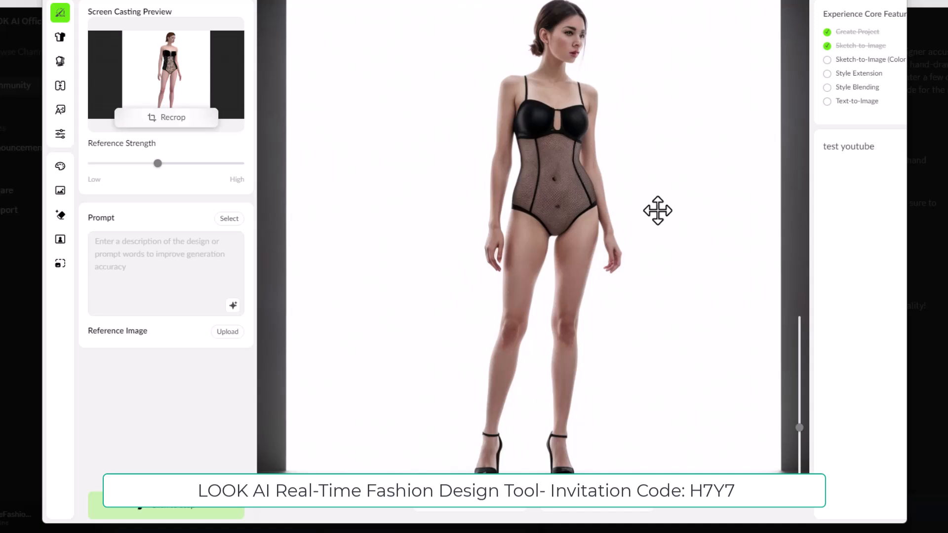
left_click(207, 164)
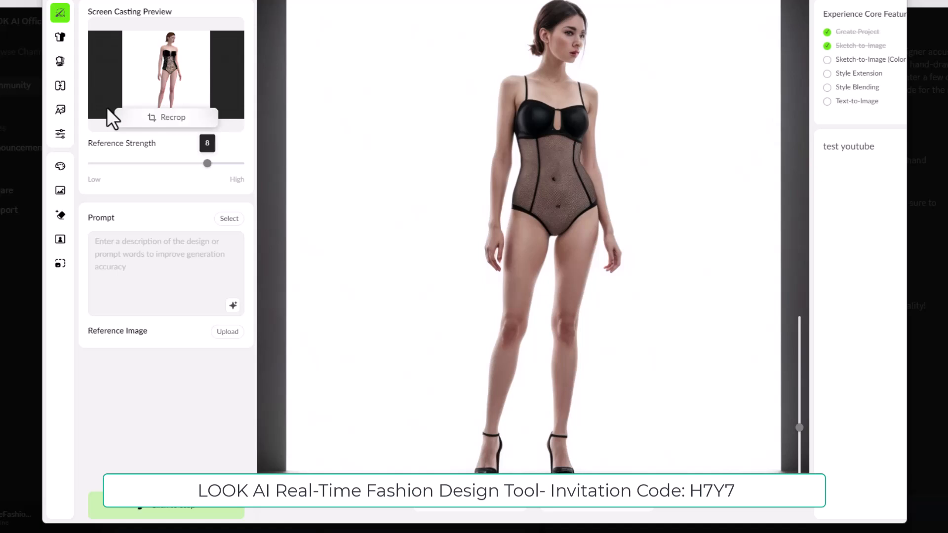
Enter the design prompt "Strapless one piece with side panel rouching and lace at center panel, princess seam cup"
left_click(188, 247)
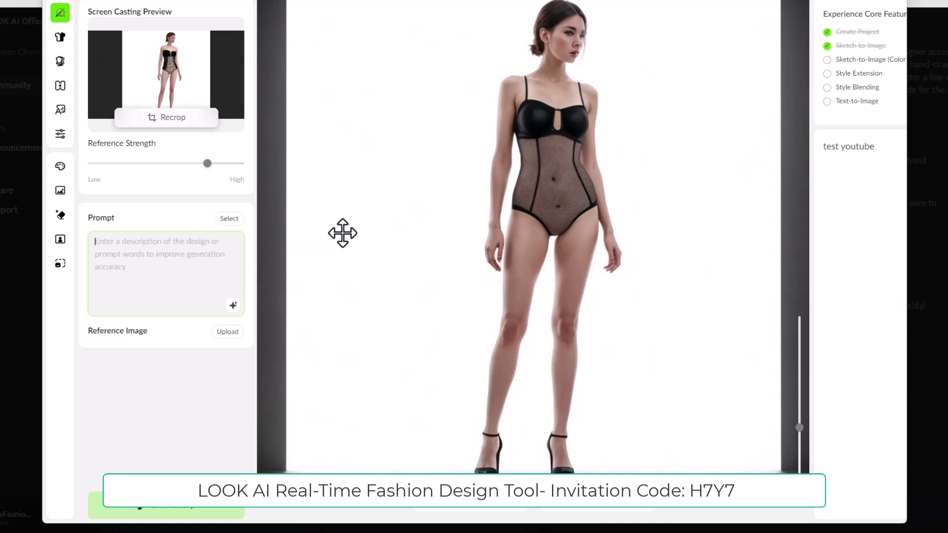
type("Strapl")
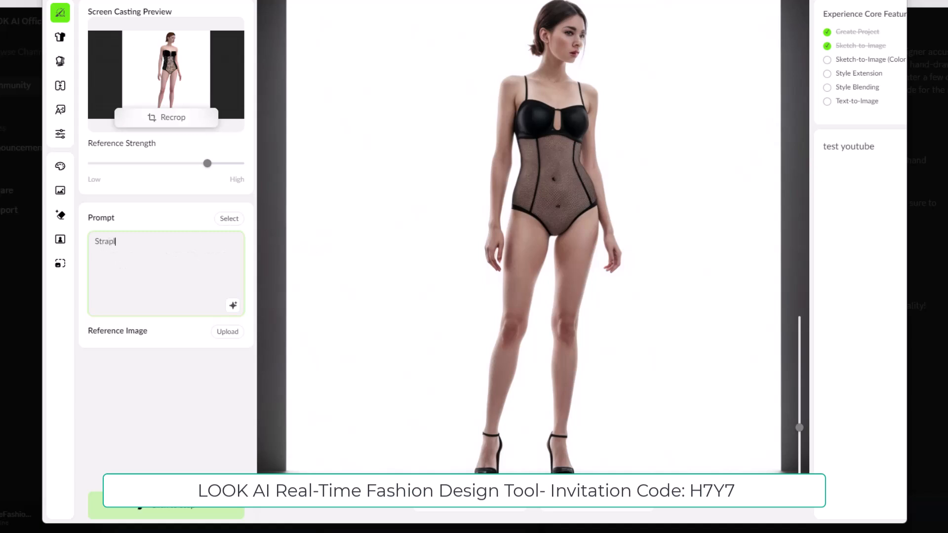
type("ess one piece with side ")
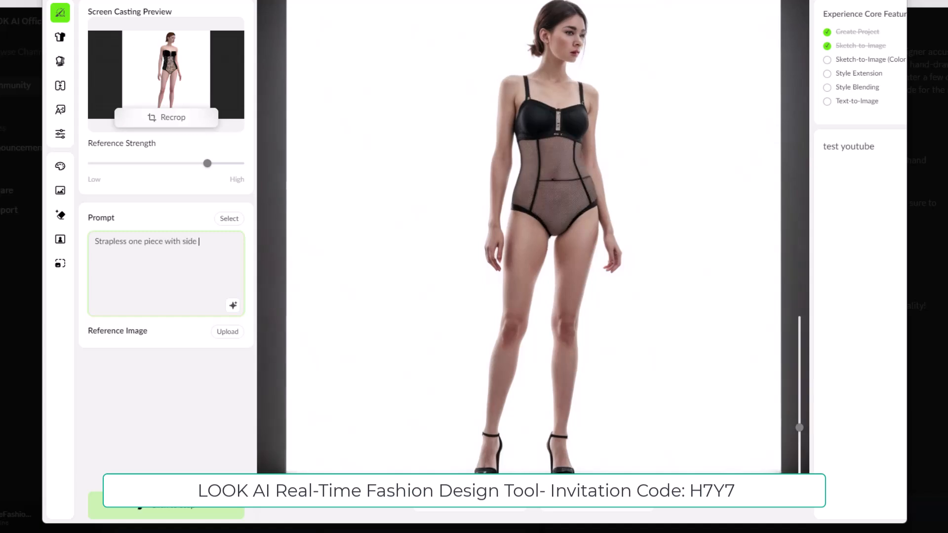
type("panel rouching and")
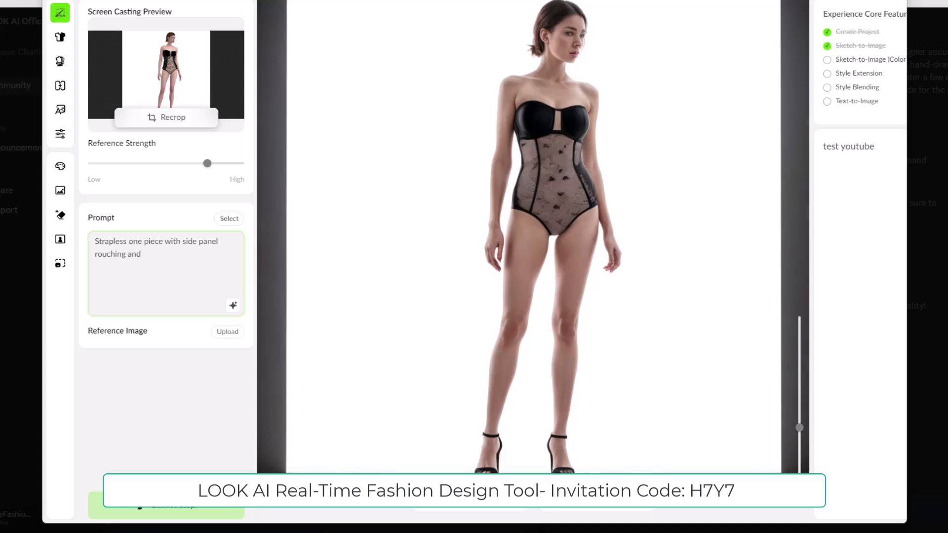
type(" lace ")
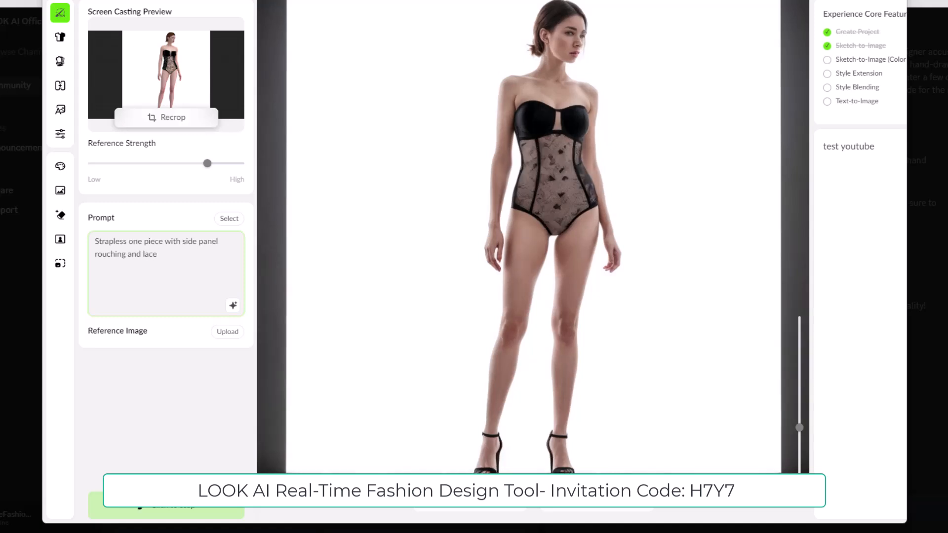
type("at center panel")
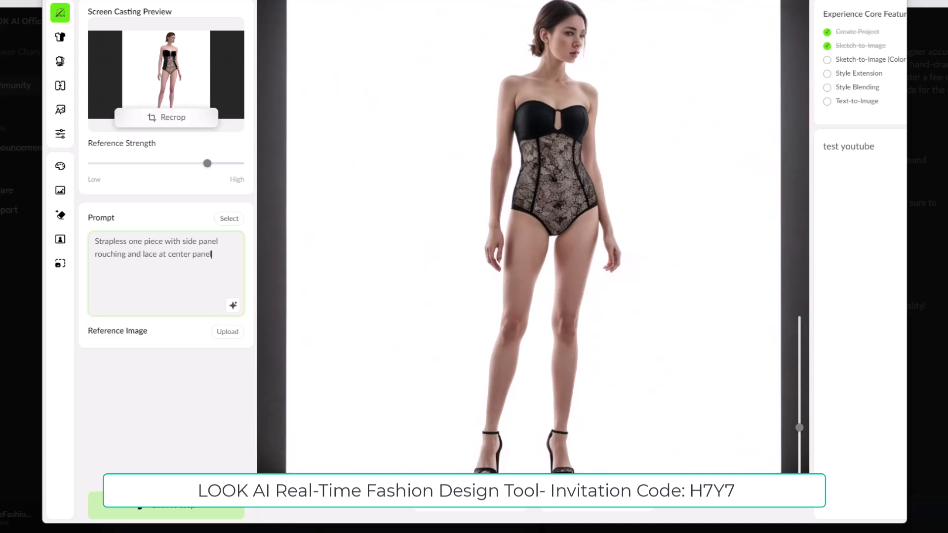
type(", princess seam cup")
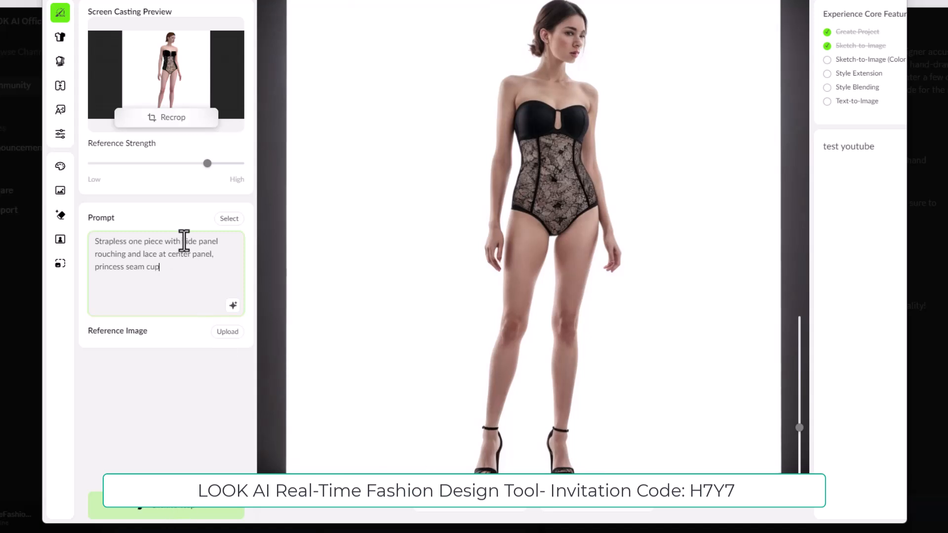
Insert "solid gathered" before "side panel" in the prompt, pausing the real-time rendering while editing
type("id")
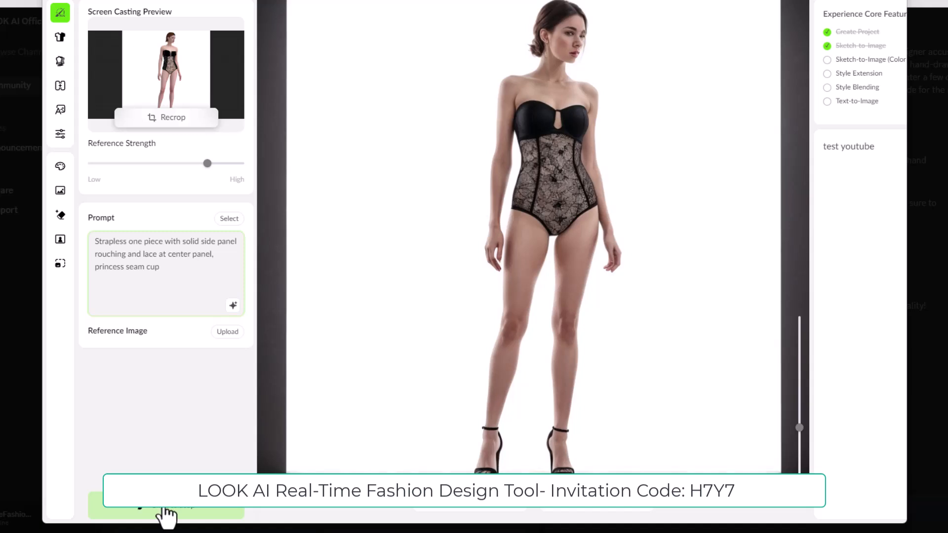
left_click(161, 513)
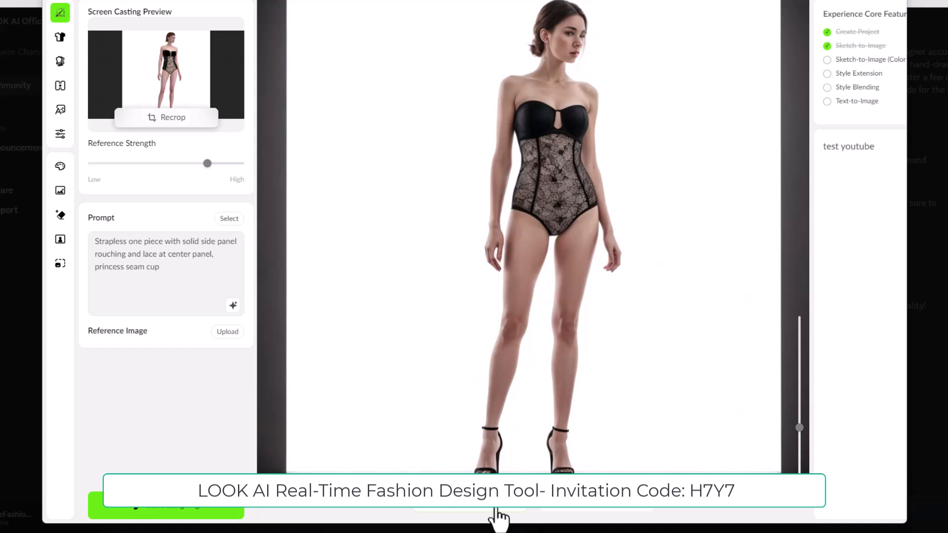
left_click(117, 248)
left_click(200, 242)
type("gather")
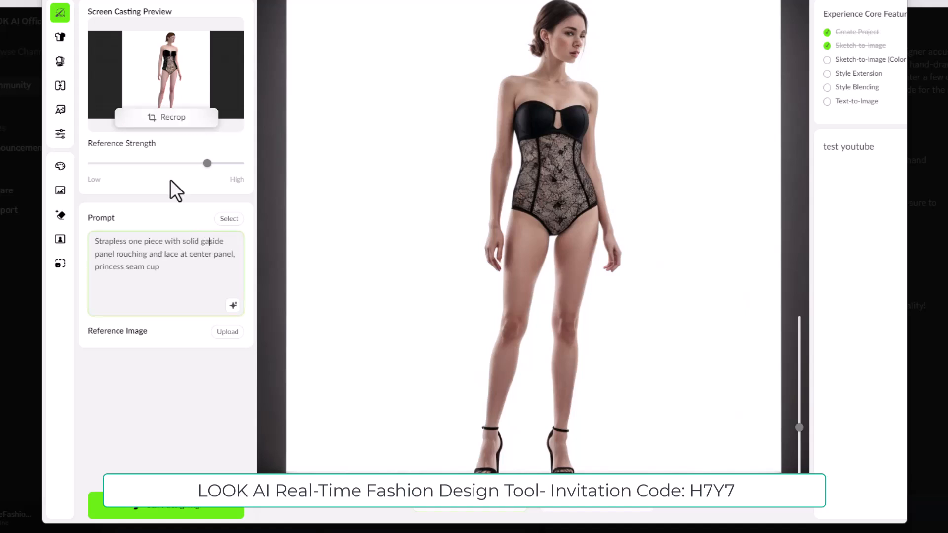
type("ed")
left_click(170, 181)
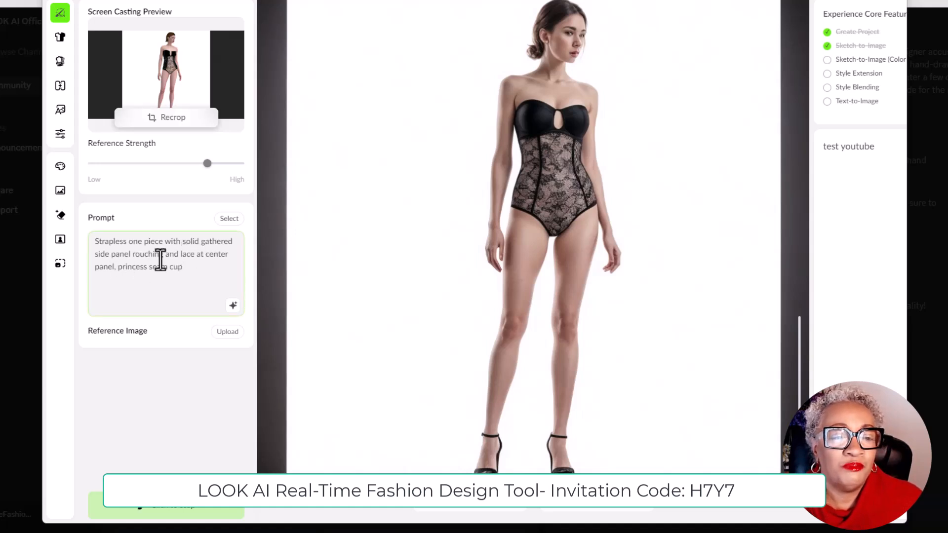
Limit the lace in the prompt to "center panel only" and append ", open at center front with u wire"
type("fully")
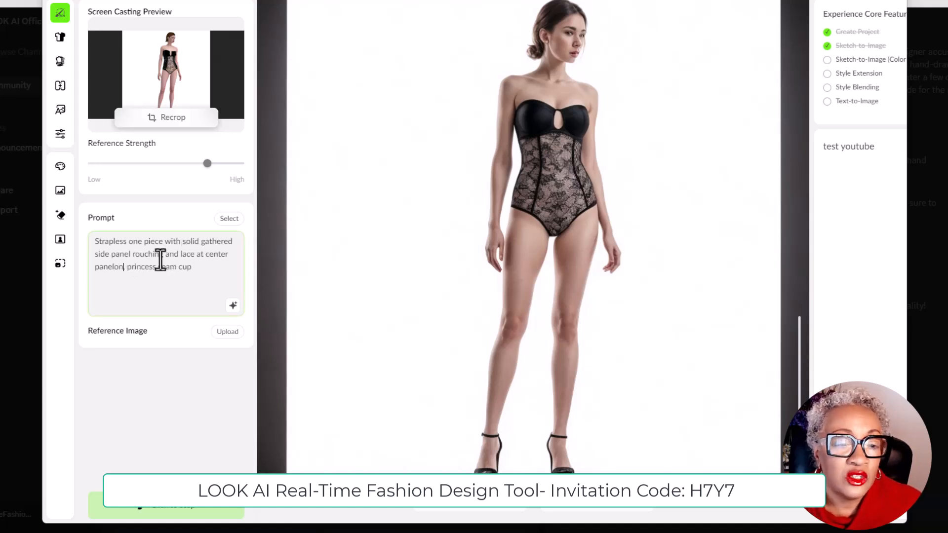
left_click(113, 267)
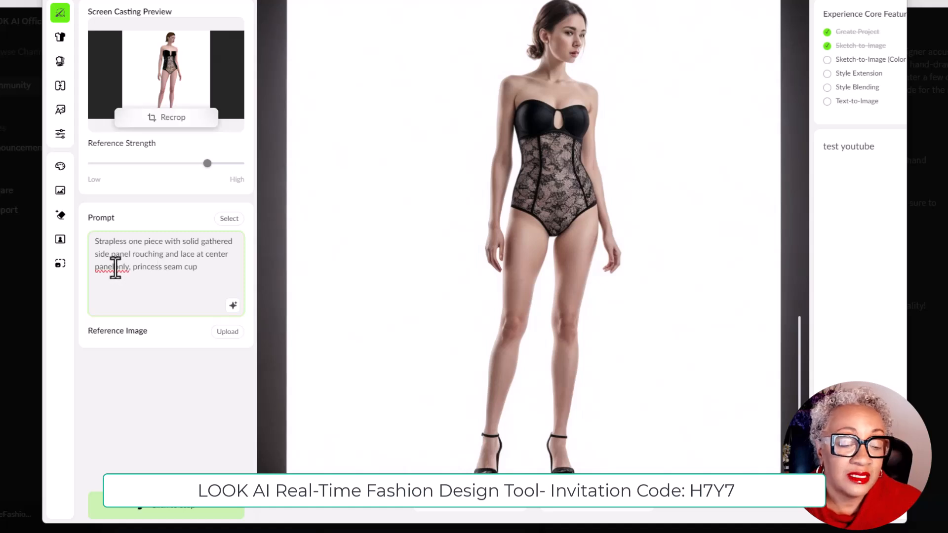
left_click(206, 269)
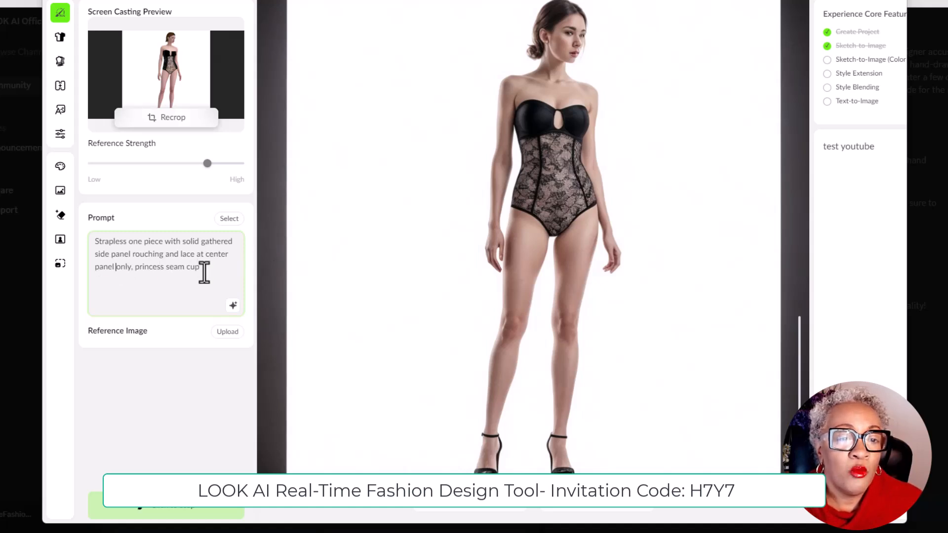
type(", princess")
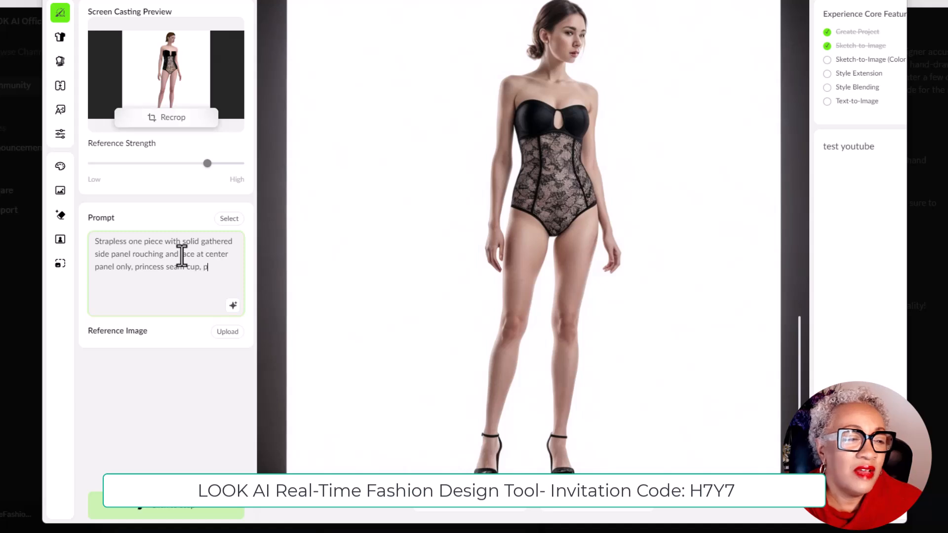
type(" seam cup, open at c")
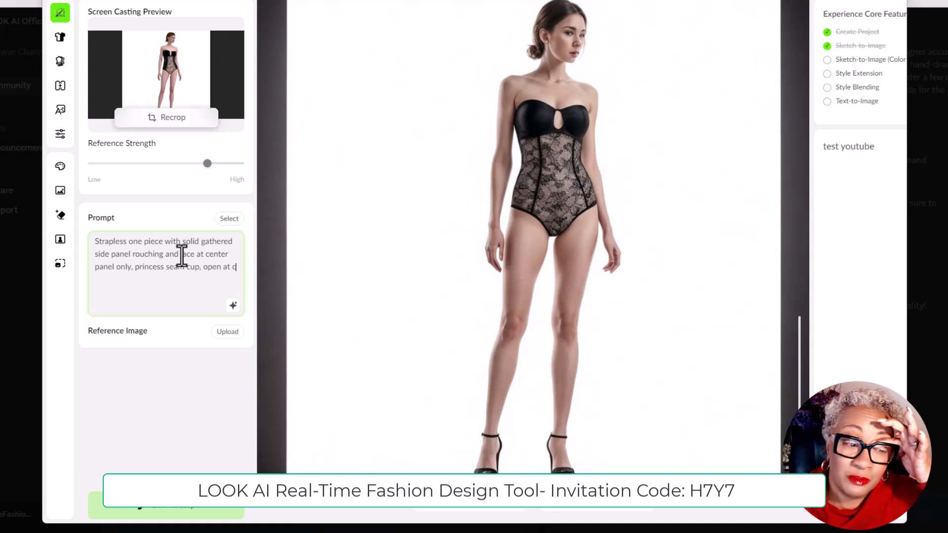
type("enter front")
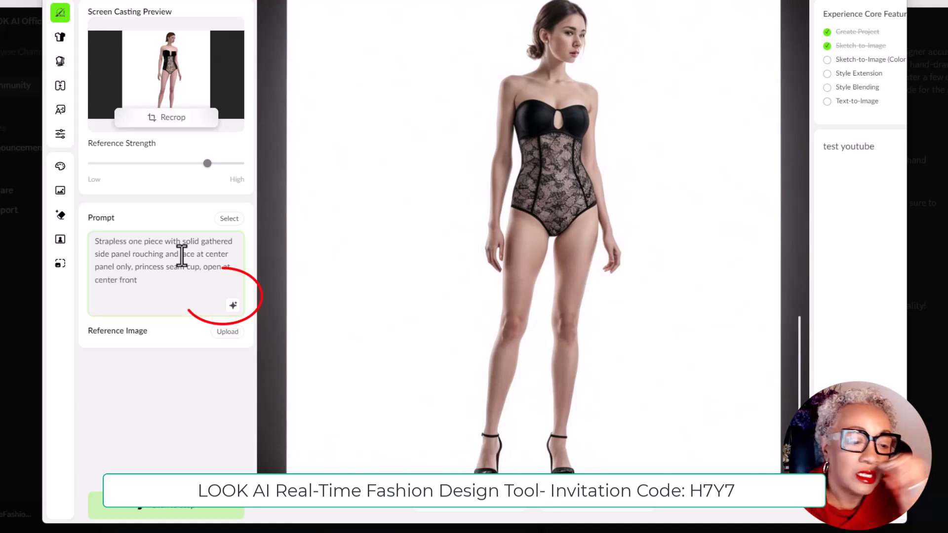
type(" with")
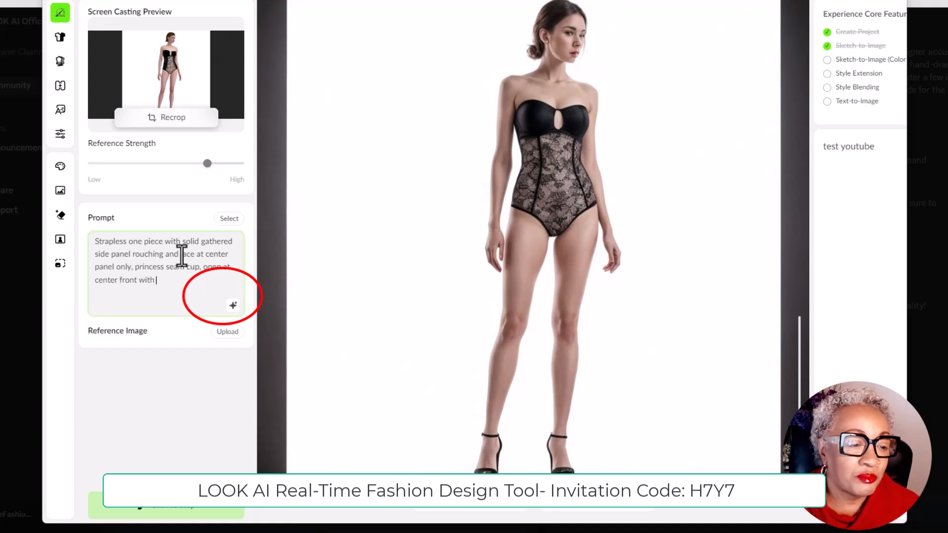
type(" u wire")
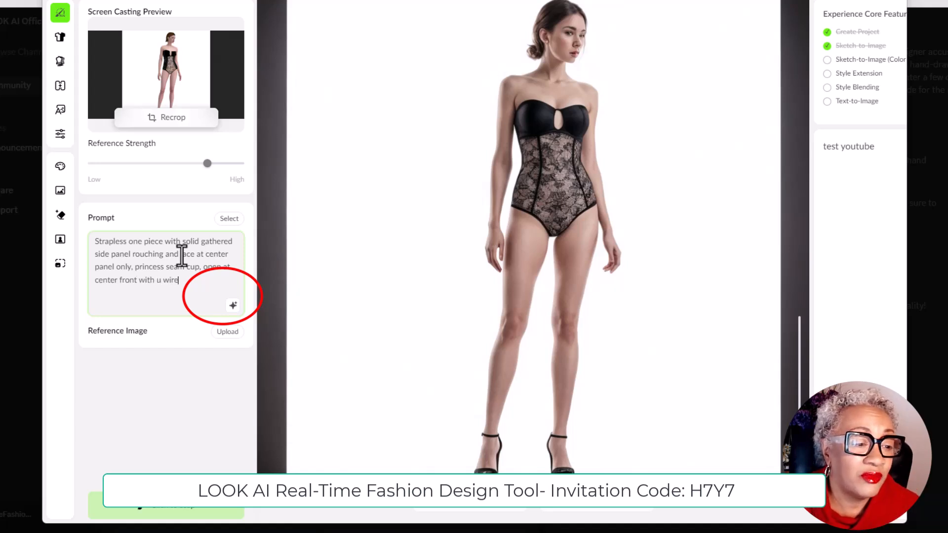
key("Return")
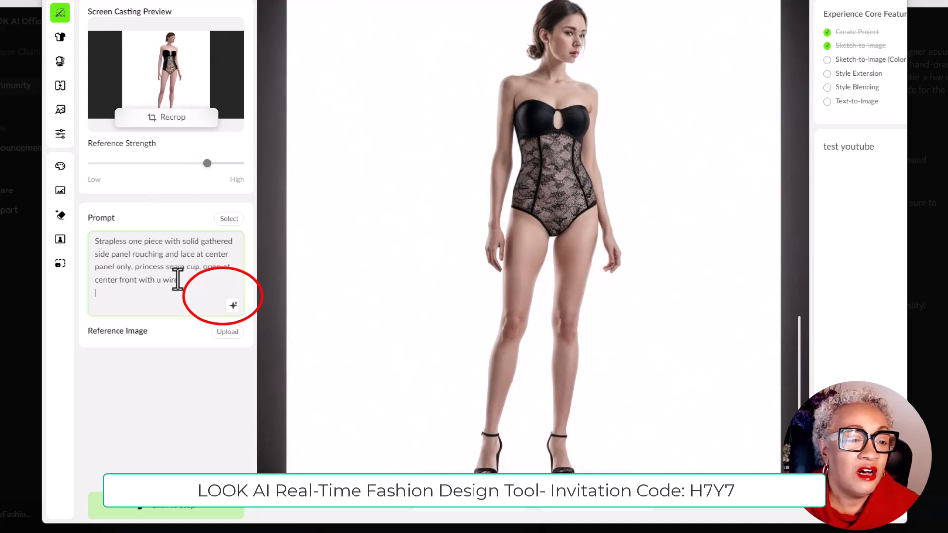
View the Image Description upload option for the prompt and close it without adding an image
mouse_move(235, 306)
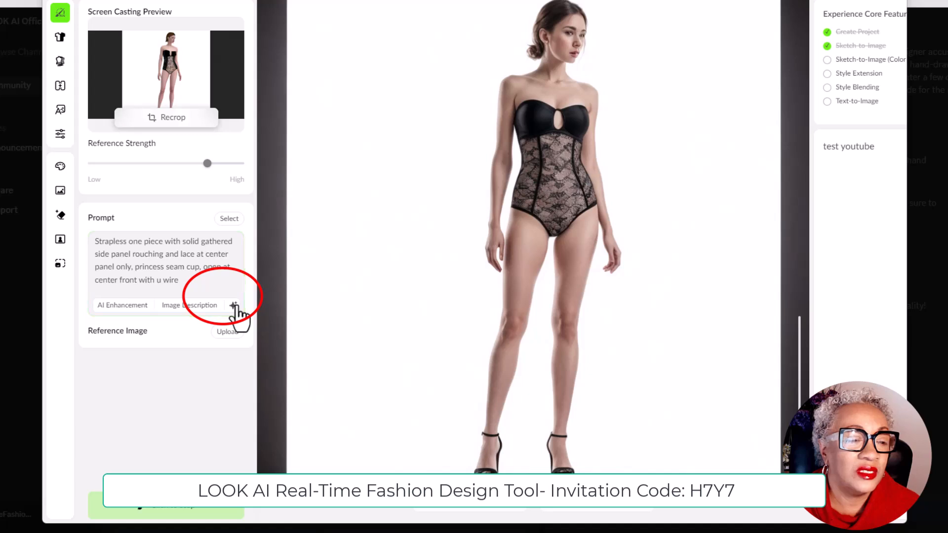
left_click(216, 306)
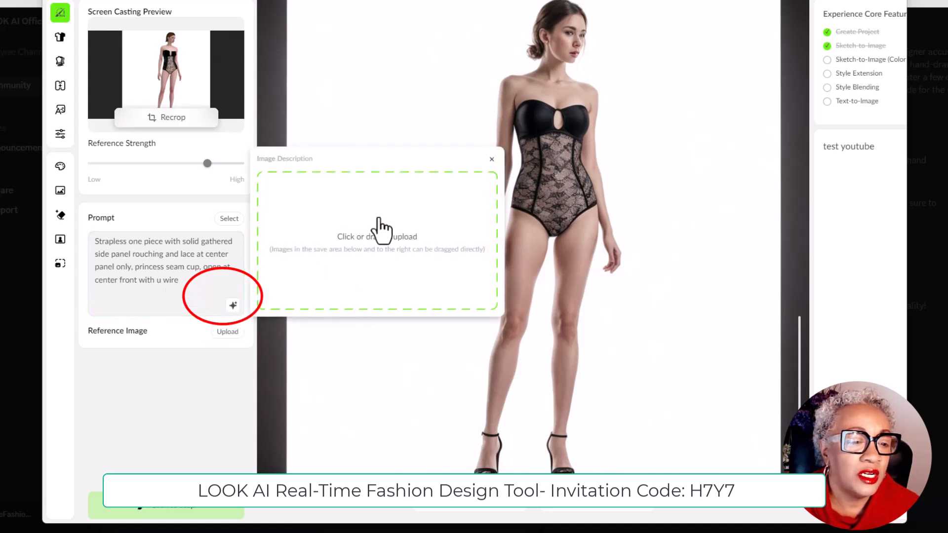
left_click(201, 296)
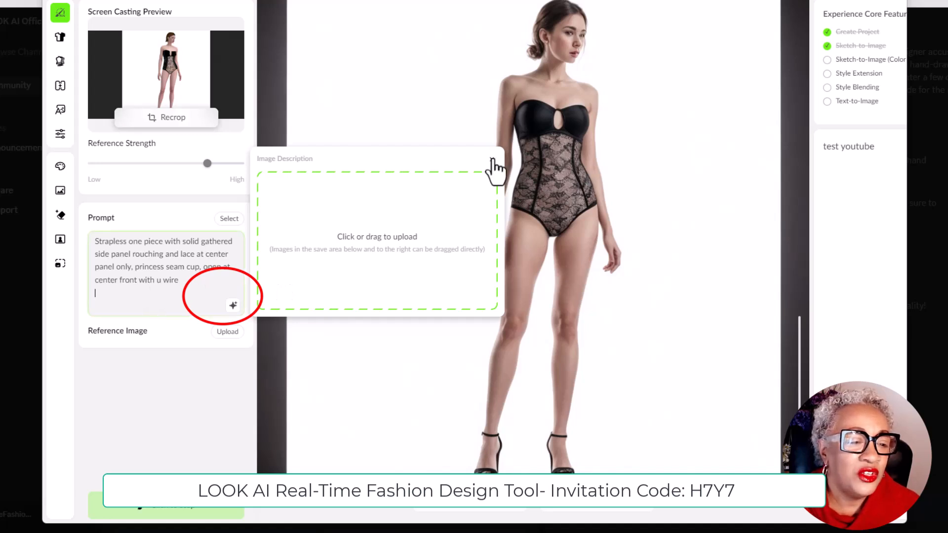
left_click(492, 160)
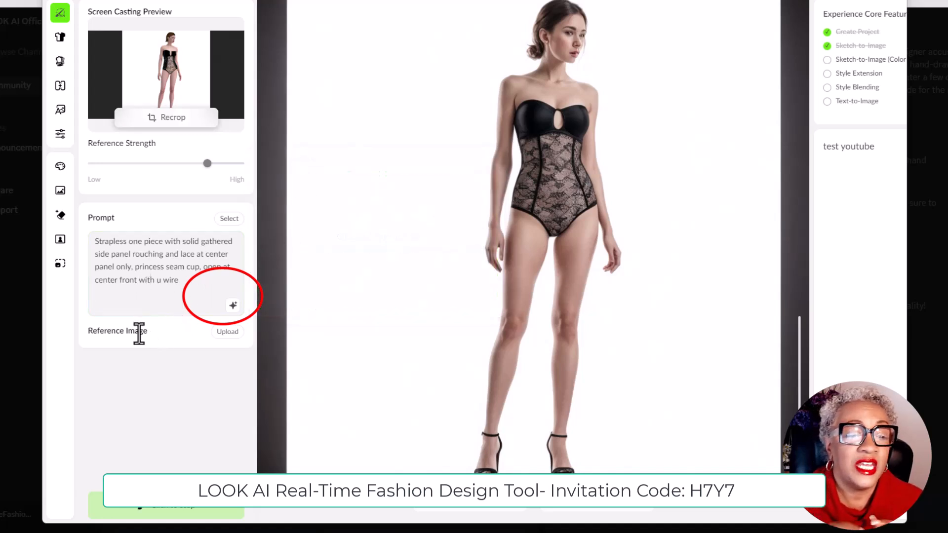
Expand the prompt with AI Enhancement, apply the enhanced text as the prompt, and stop the real-time rendering
mouse_move(232, 305)
left_click(146, 306)
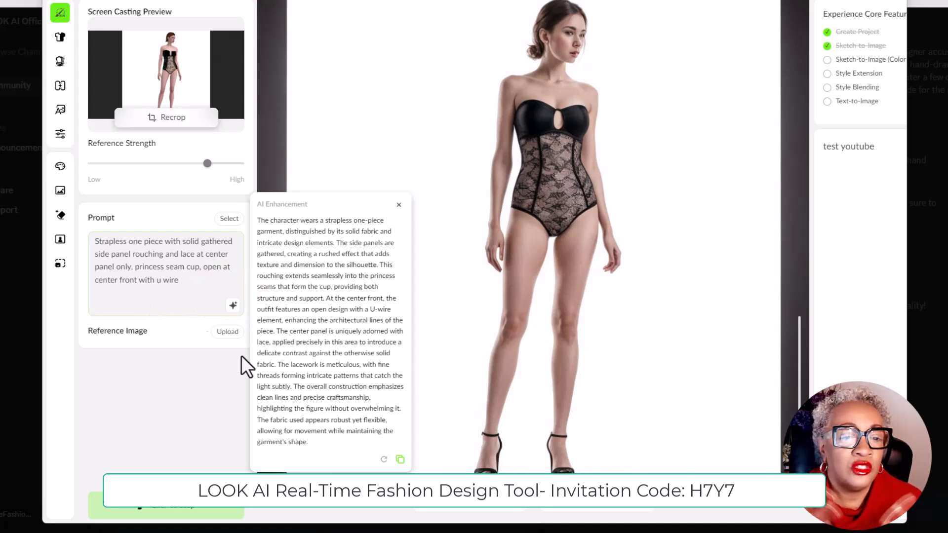
left_click(400, 459)
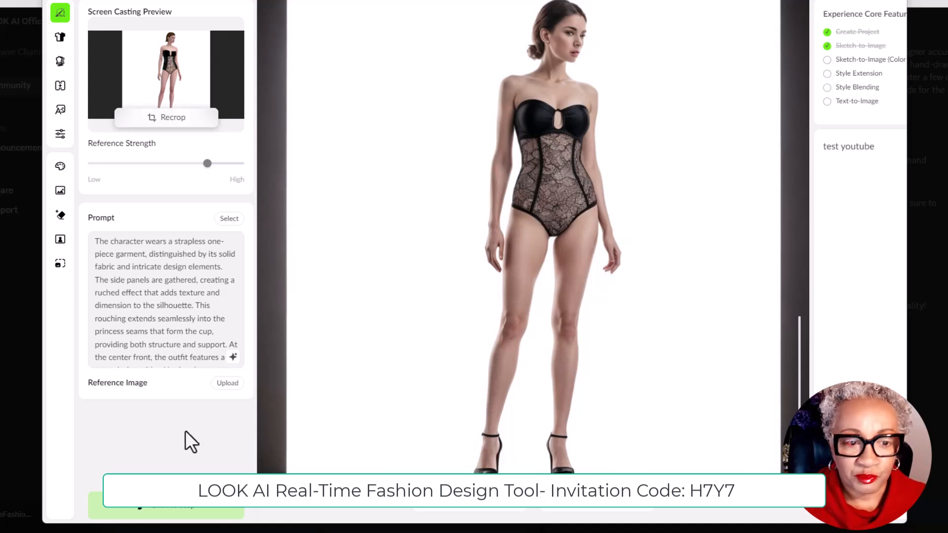
left_click(166, 513)
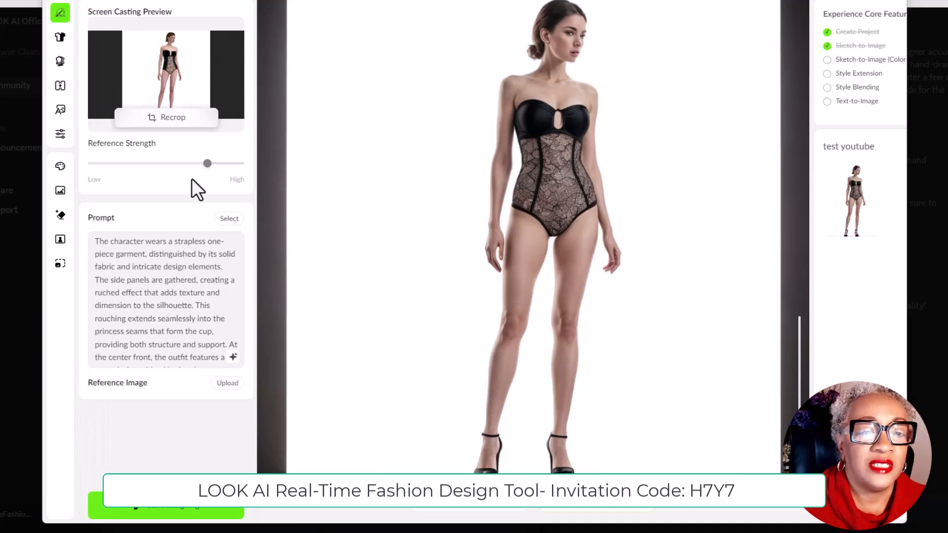
Preview the Style Extension feature, then accept the canvas crop around the strapless lace one-piece sketch and start designing
mouse_move(839, 60)
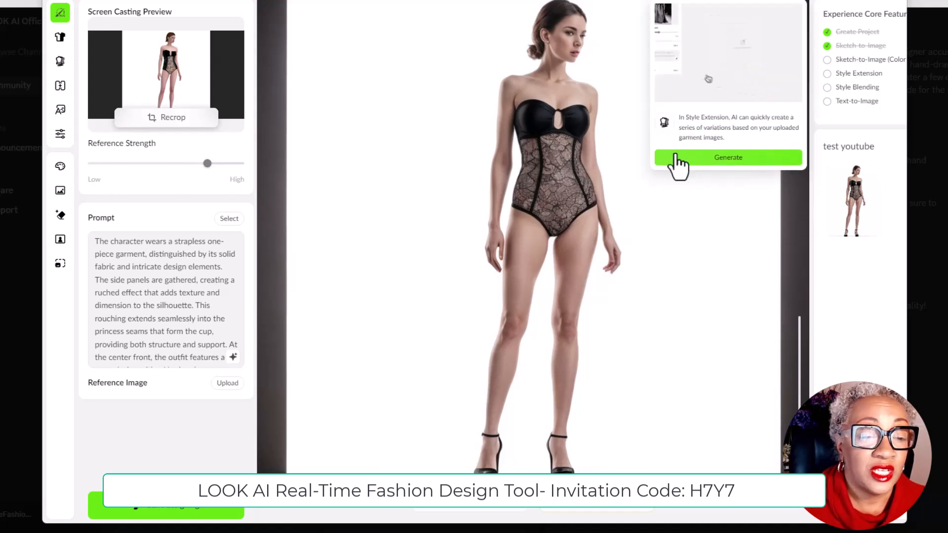
left_click(681, 161)
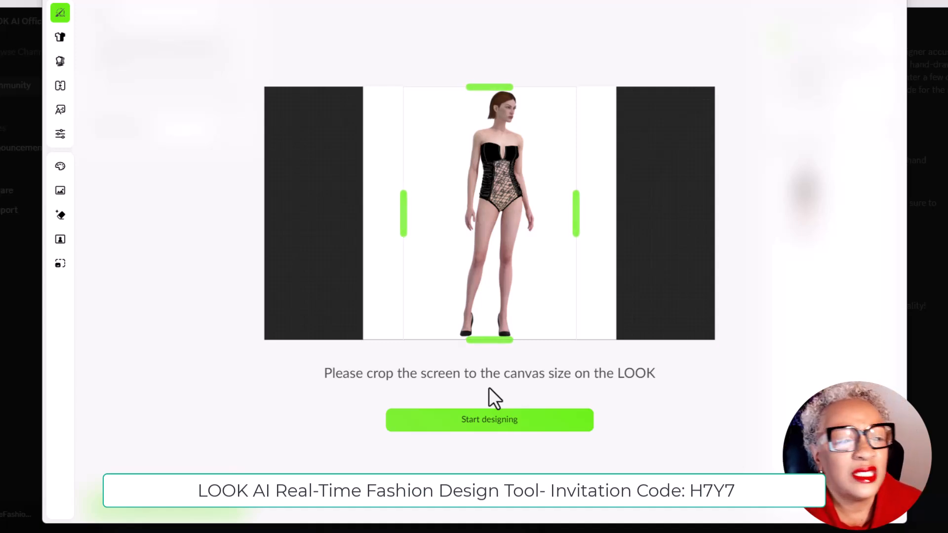
left_click(559, 424)
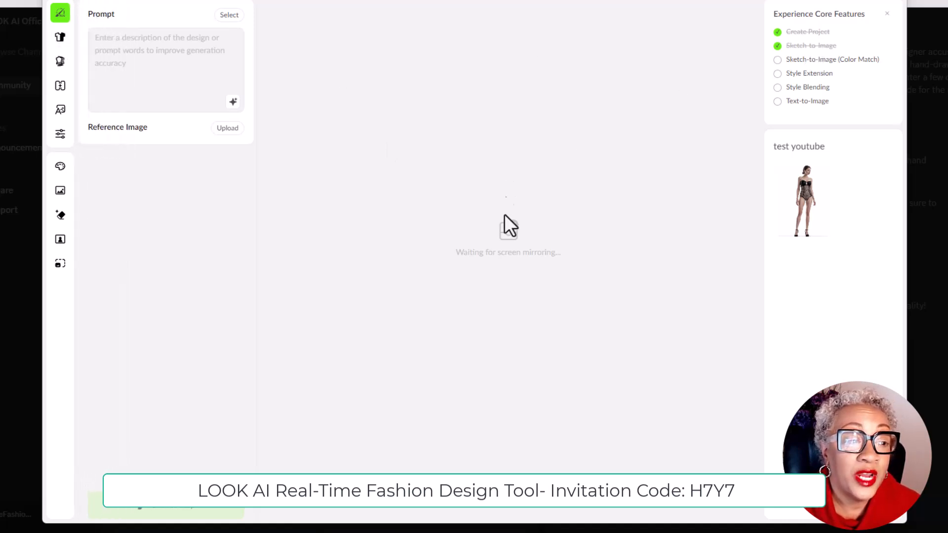
Save the real-time renders of the green ruffled dress, one without and one with the waist bow, to the project
left_click(134, 95)
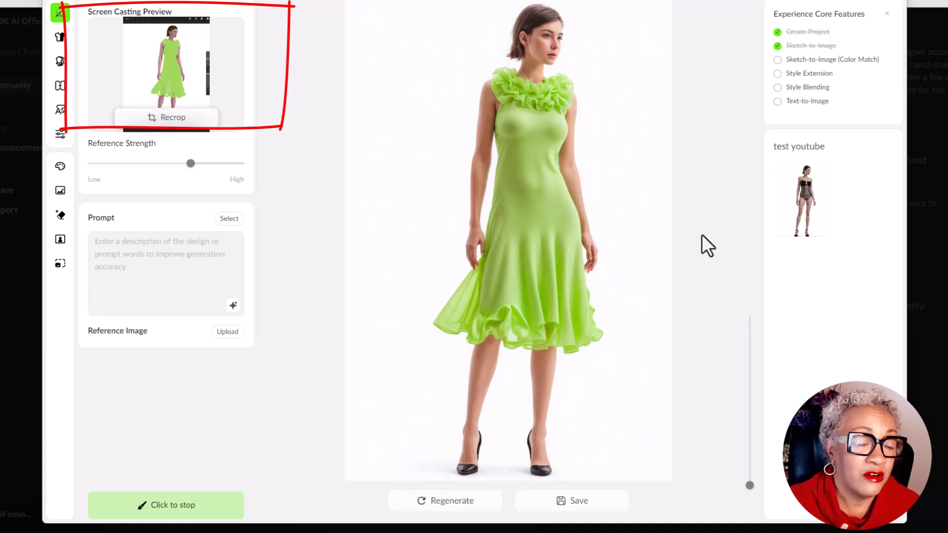
left_click(576, 503)
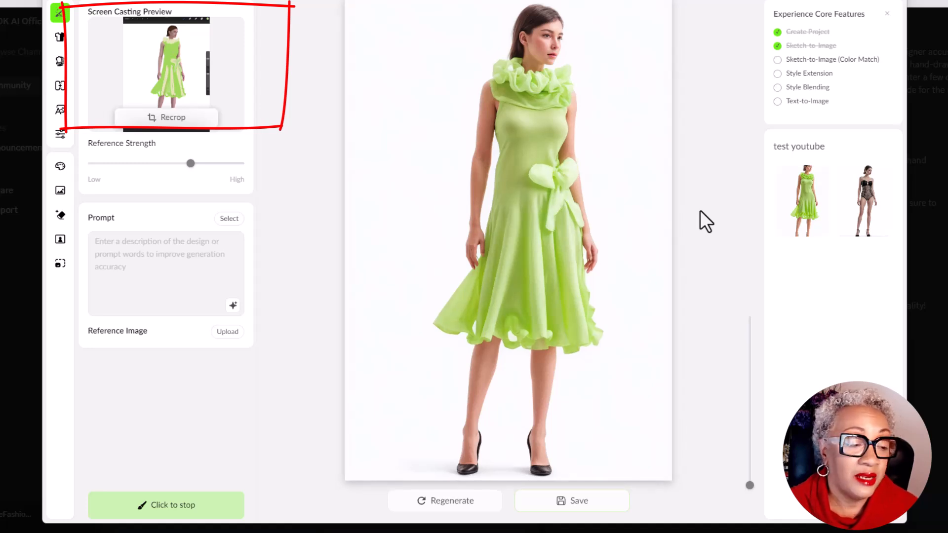
left_click(573, 500)
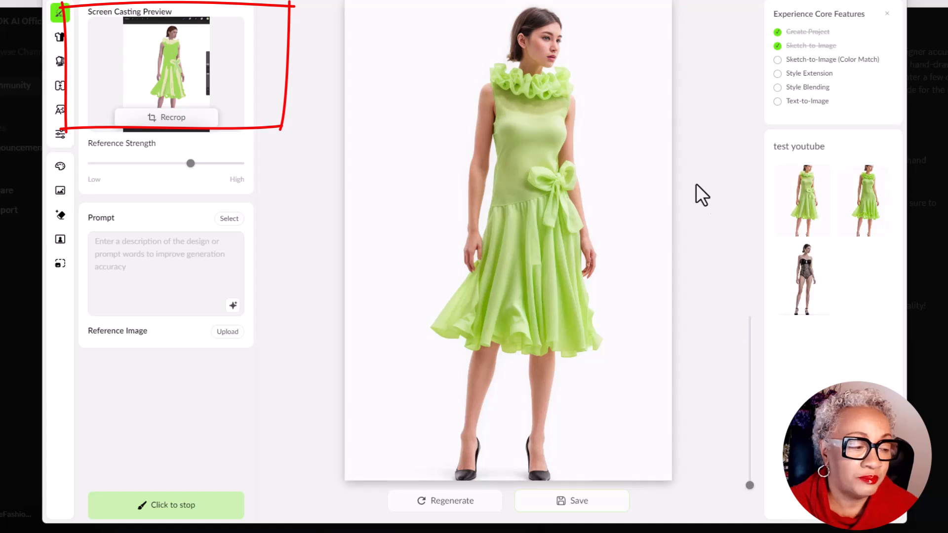
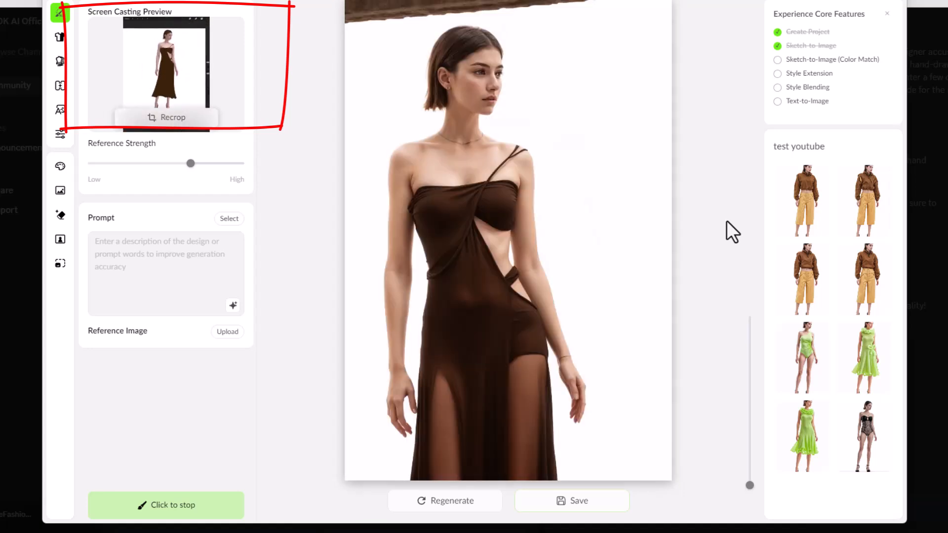
Reopen the screen cast crop for the brown dress sketch, start designing with it, and regenerate the render
left_click(176, 123)
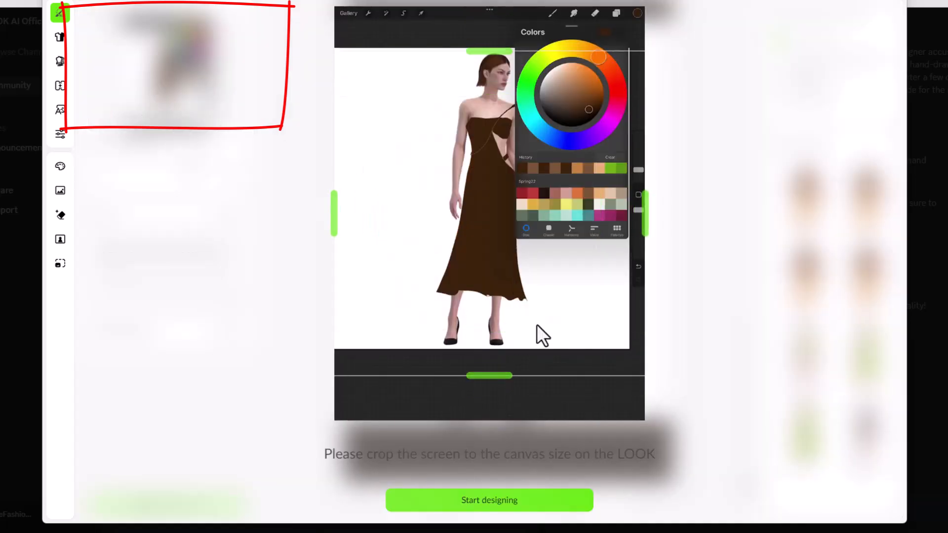
left_click(508, 498)
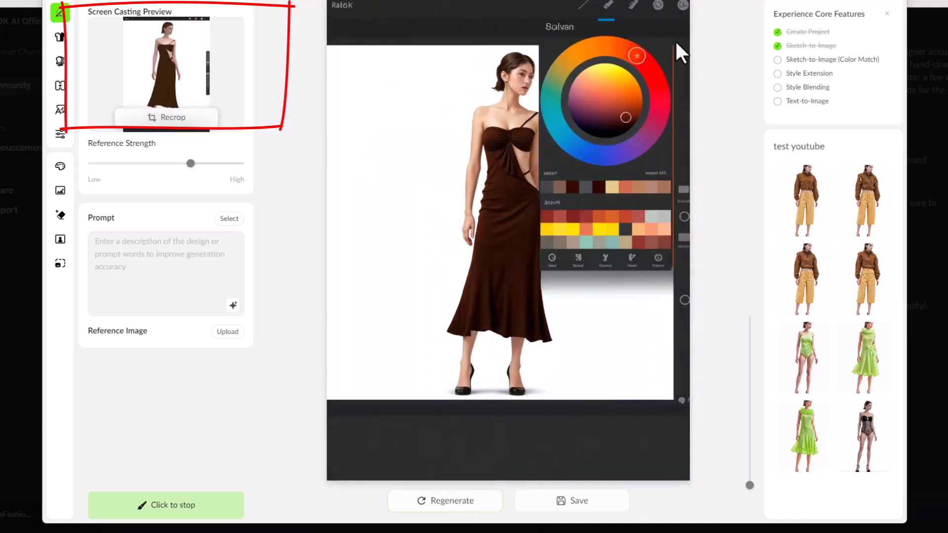
left_click(485, 504)
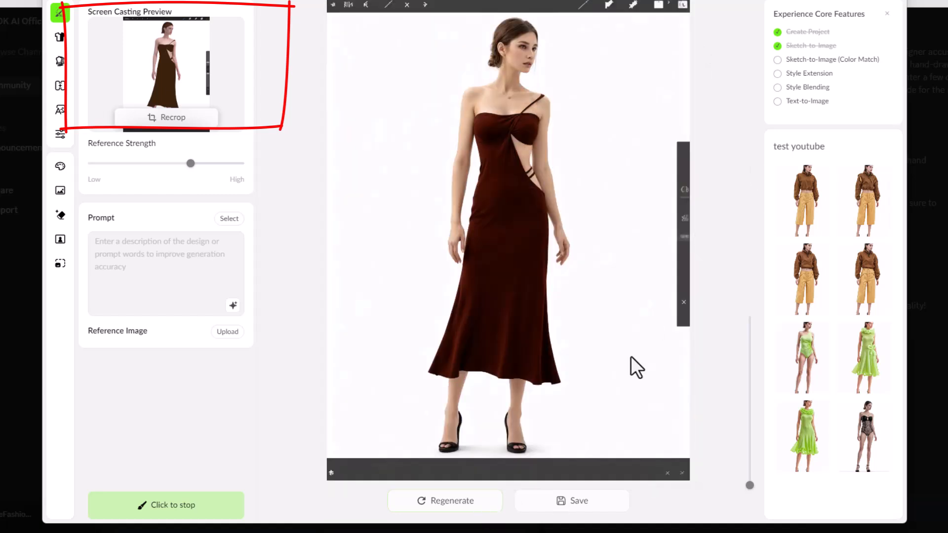
Recrop the screen cast, trimming the side and lower edges to the brown dress canvas, and start designing
left_click(182, 121)
left_click_drag(644, 214, 611, 216)
left_click_drag(489, 420, 489, 401)
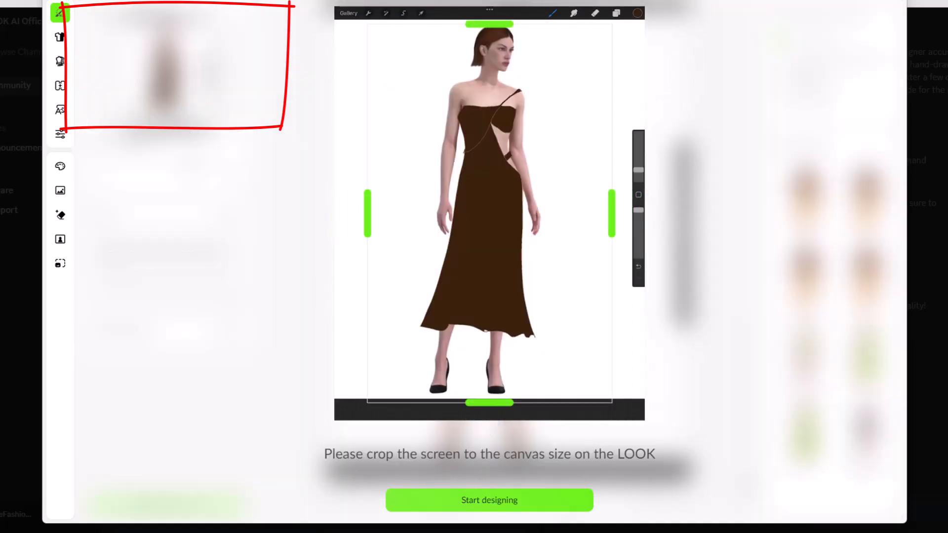
left_click(489, 500)
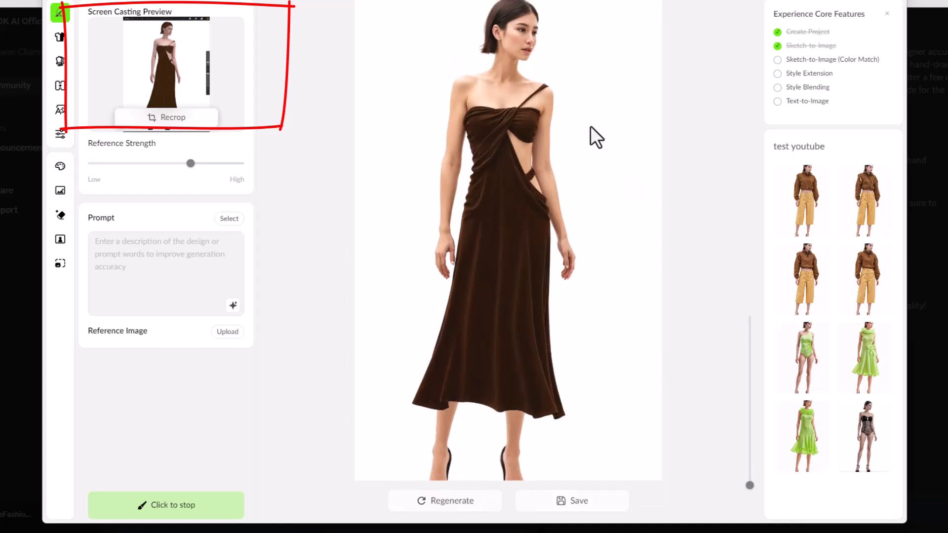
Tighten the upper and side edges of the screen cast crop around the brown dress figure and restart the rendering
left_click(186, 84)
left_click_drag(490, 20, 490, 26)
left_click_drag(592, 211, 561, 211)
key("Return")
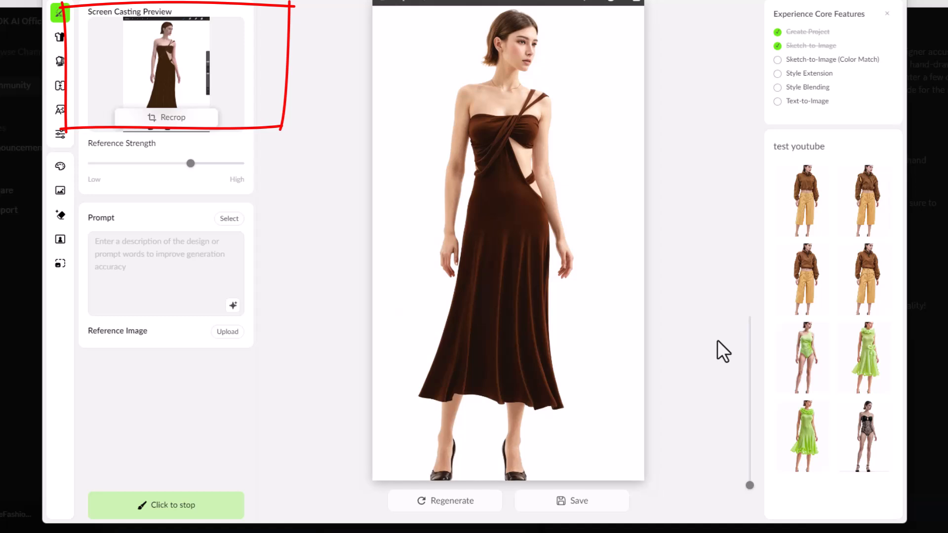
Save the brown dress render to the project, raise the Reference Strength, and save a second render
left_click(587, 502)
left_click(810, 222)
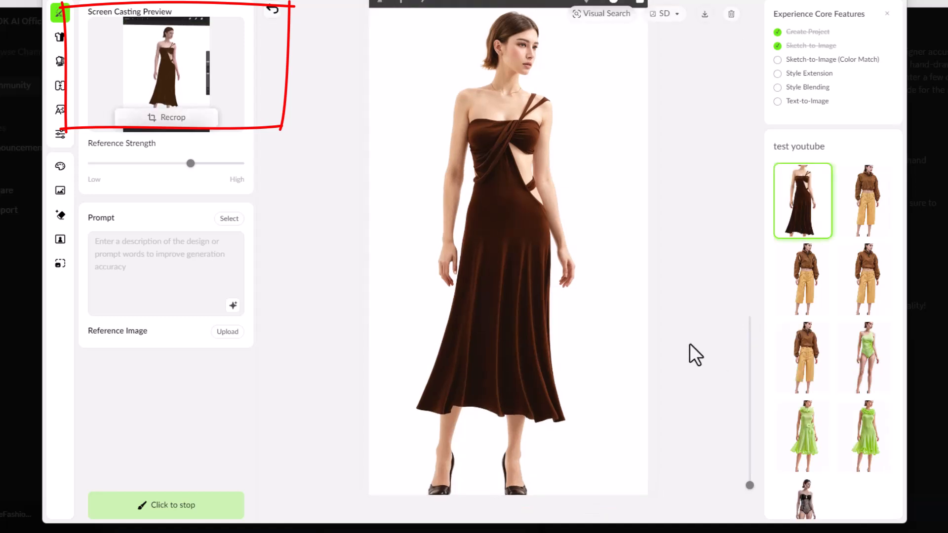
left_click_drag(190, 163, 207, 163)
left_click(169, 514)
left_click(167, 514)
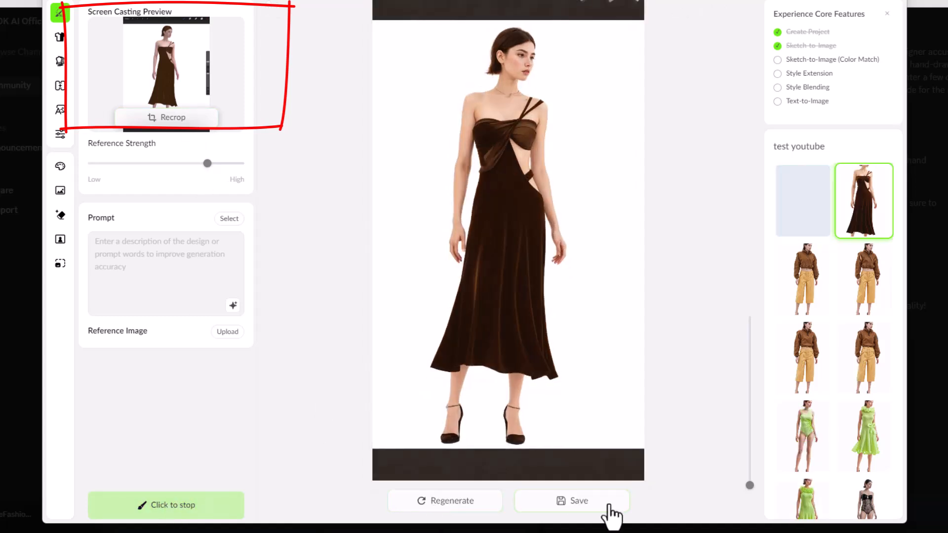
Review the saved project images, from the brown dresses through the jacket outfits to the lace one-piece, and compare both brown dress renders
left_click(829, 226)
left_click(856, 220)
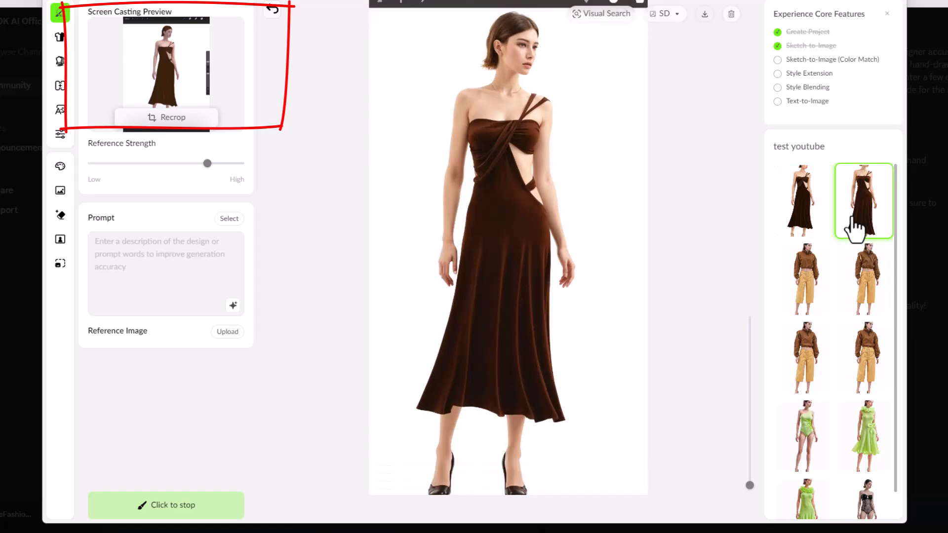
left_click(807, 284)
left_click(859, 281)
left_click(807, 359)
left_click(864, 366)
left_click(790, 434)
key("Right")
key("Right")
key("Right")
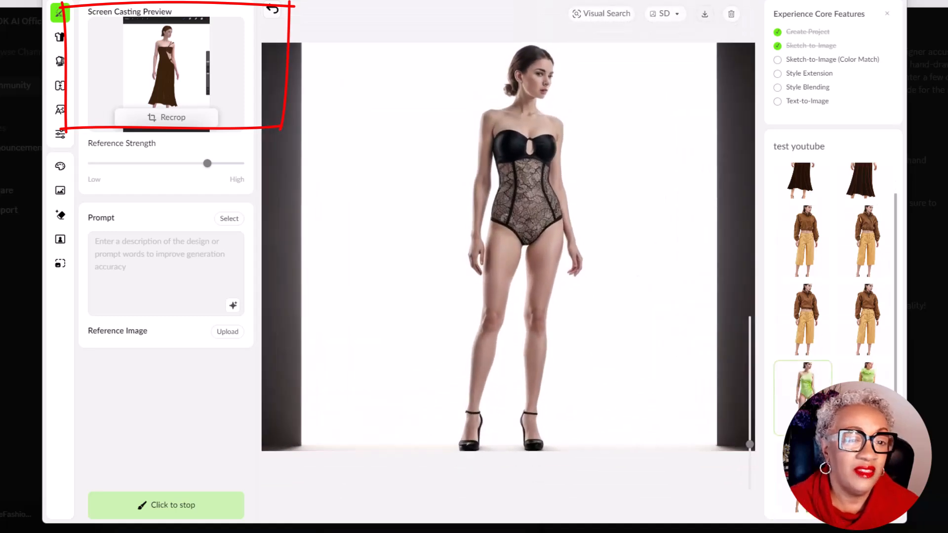
left_click(803, 189)
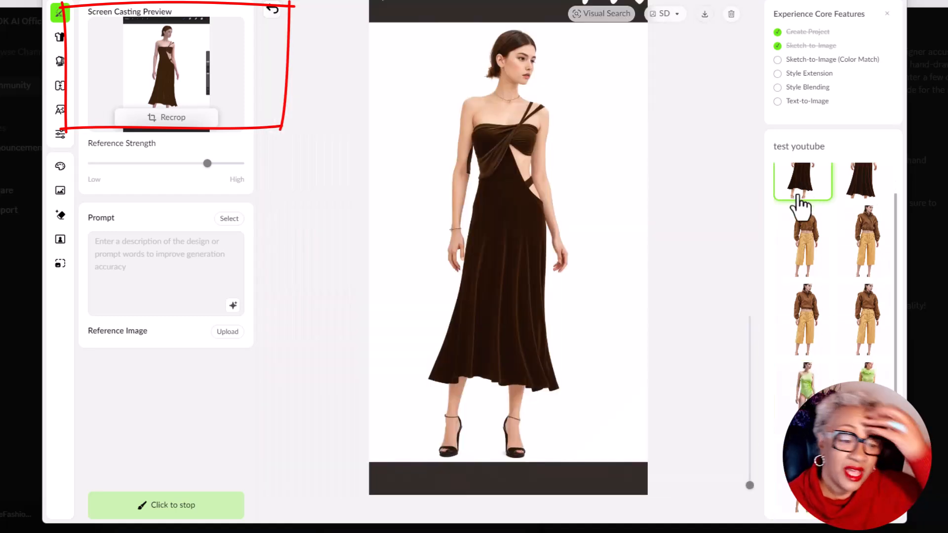
left_click(849, 197)
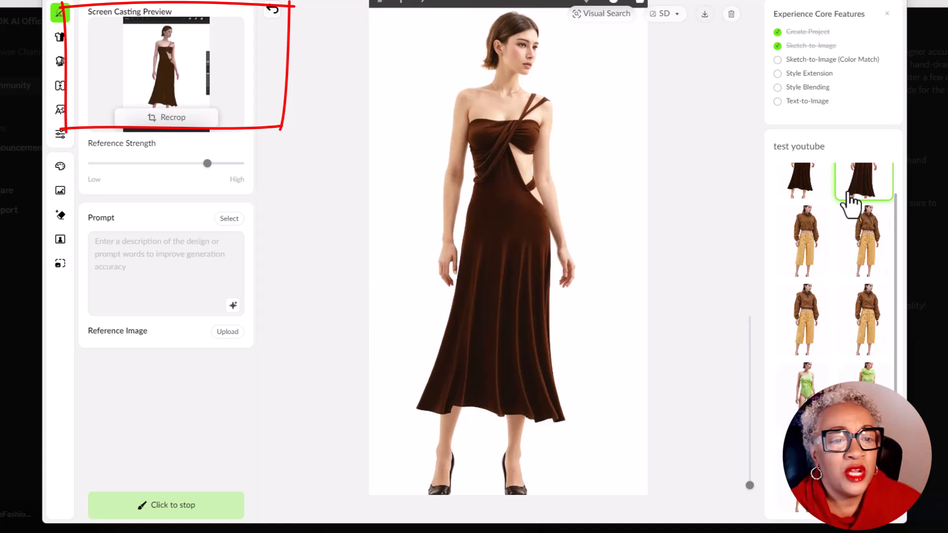
Load the Sketch-to-Image (Color Match) sample and generate a look from its sketch and prompt
left_click(811, 74)
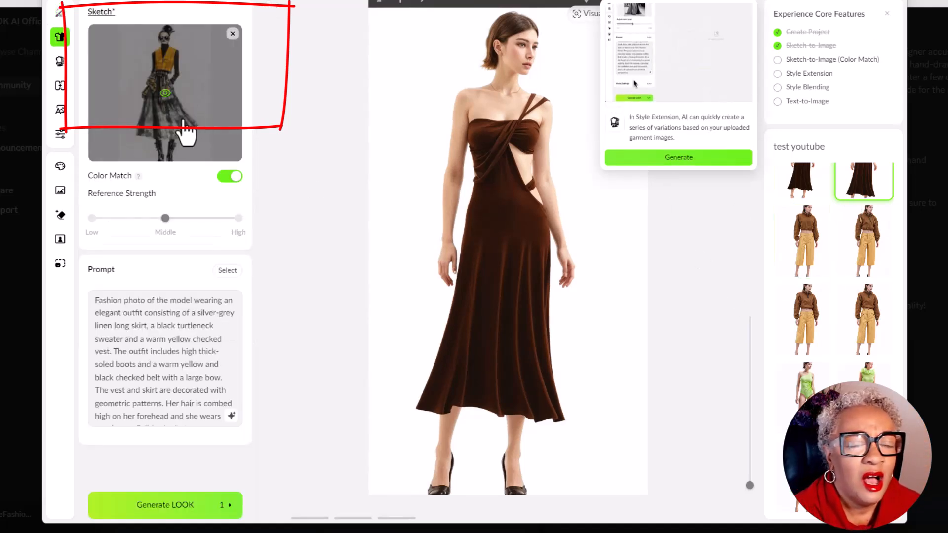
left_click(173, 511)
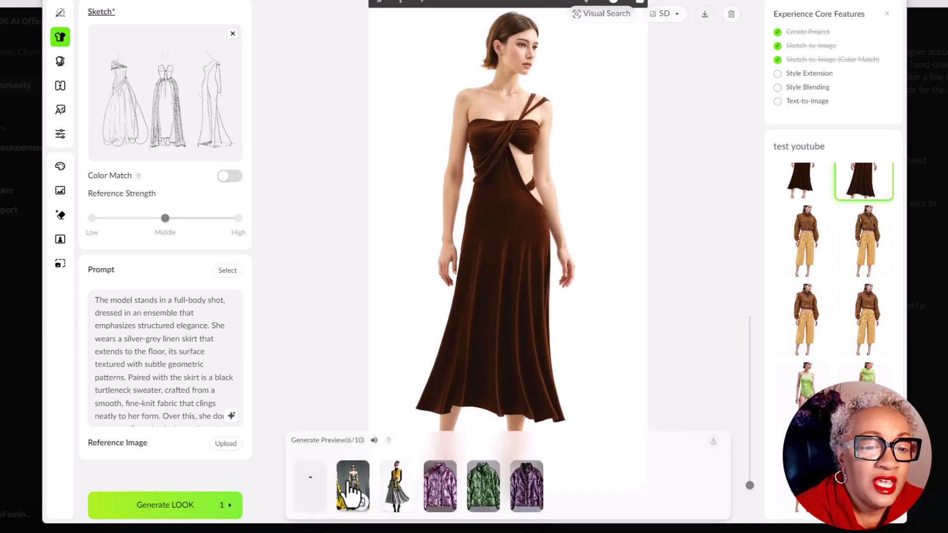
Compare the generated previews of the three yellow, black and grey gowns and the yellow vest outfit, and close the preview
left_click(352, 481)
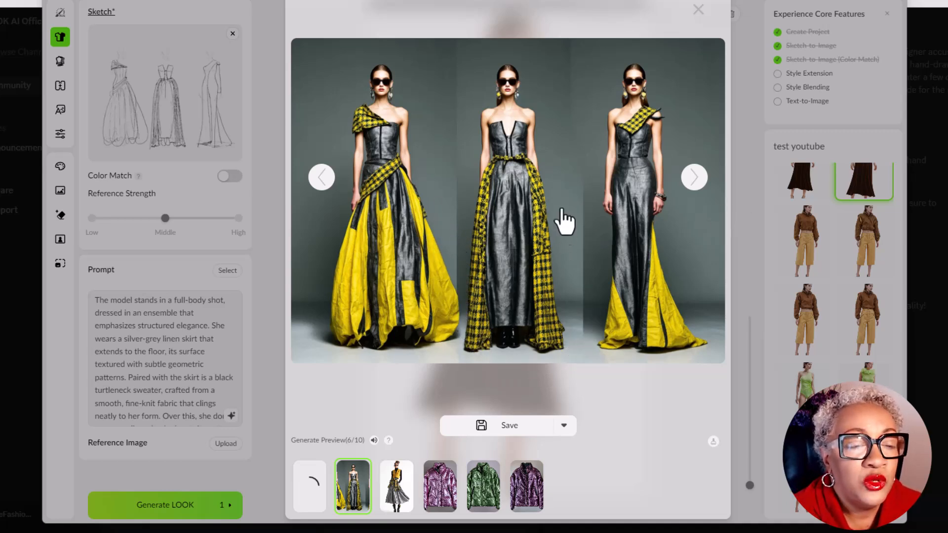
left_click(705, 181)
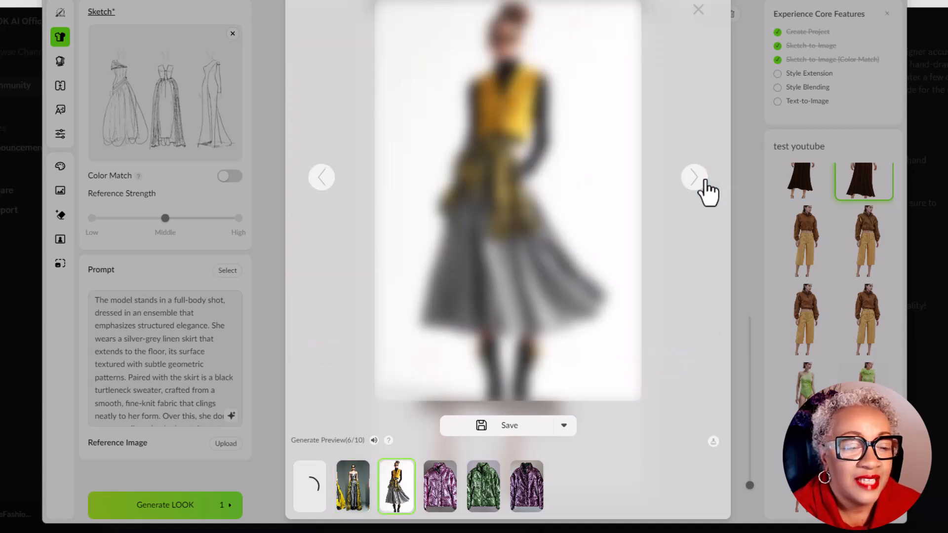
left_click(320, 178)
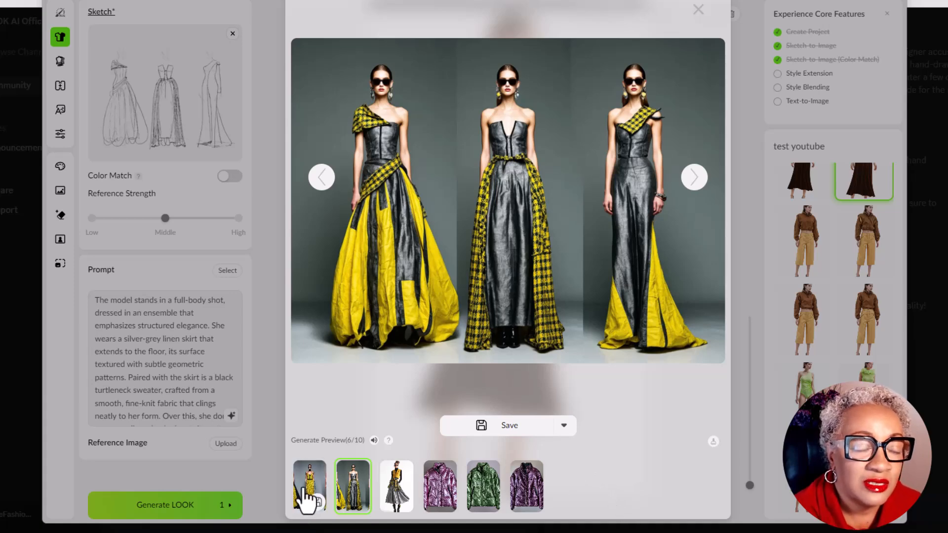
left_click(304, 484)
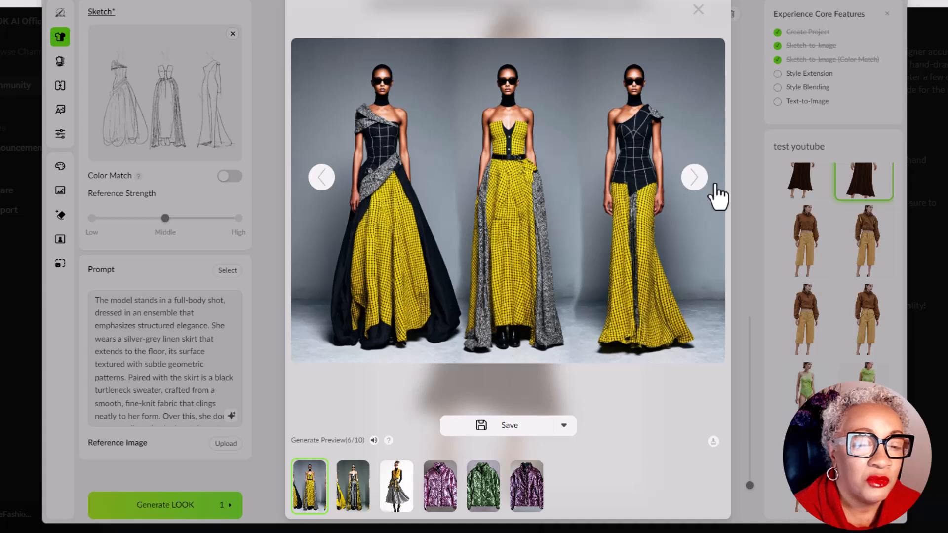
left_click(694, 178)
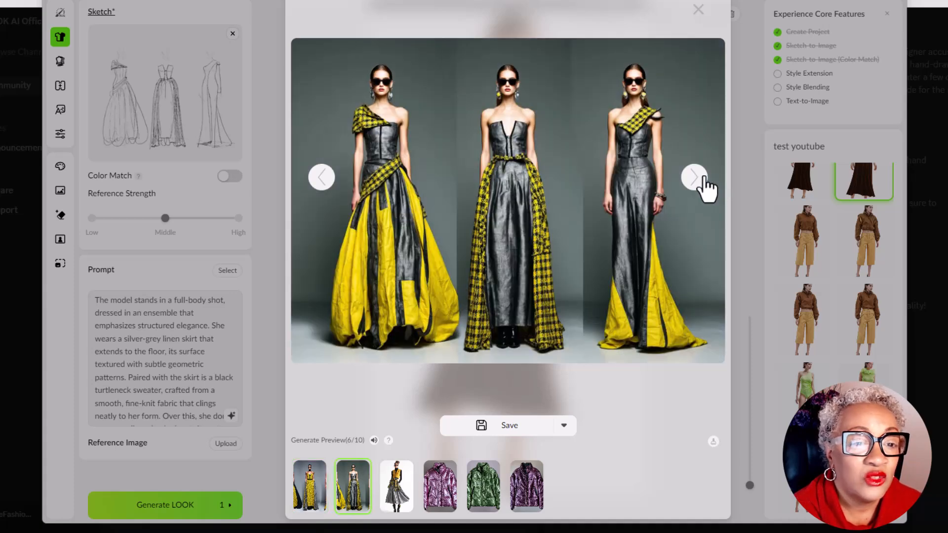
left_click(321, 177)
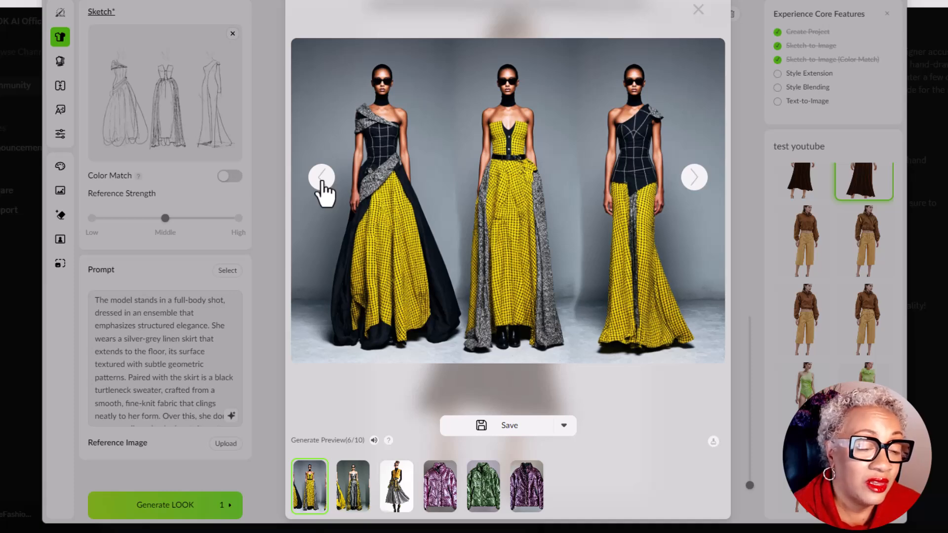
left_click(698, 20)
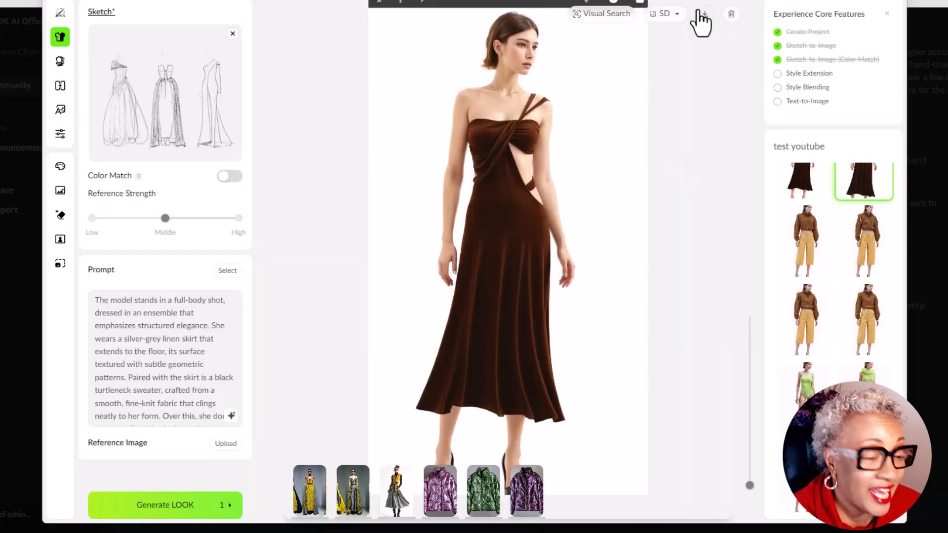
Load the Style Extension sample with the grey blazer and draped skirt, and generate a variation at High adjustment level
left_click(793, 79)
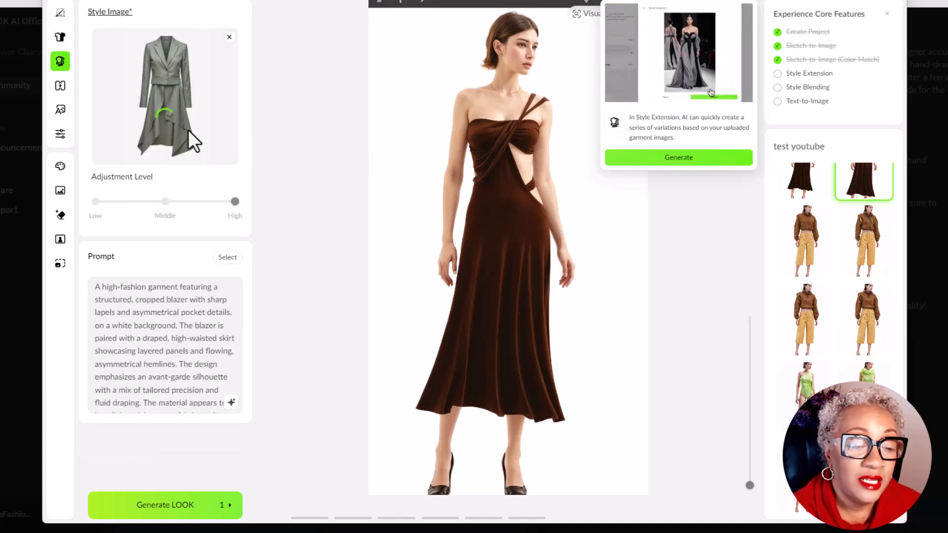
mouse_move(188, 131)
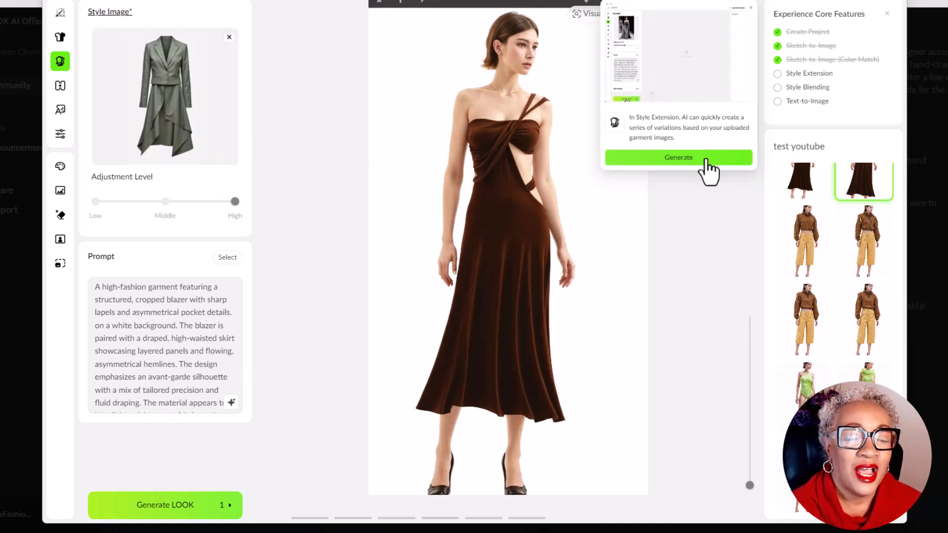
left_click(142, 514)
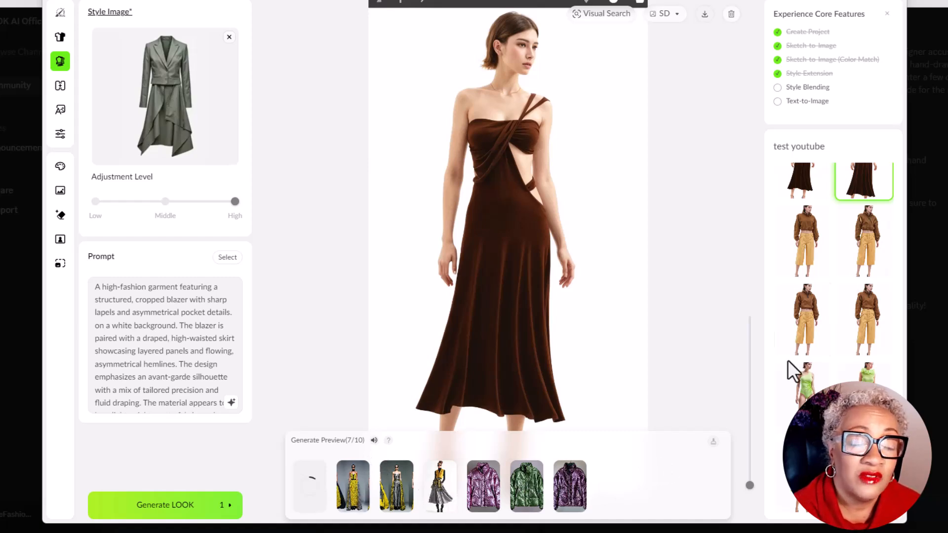
Set up Style Blending with the sheer floral lace dress as style image and the light blue athletic top outfit as reference image
mouse_move(831, 89)
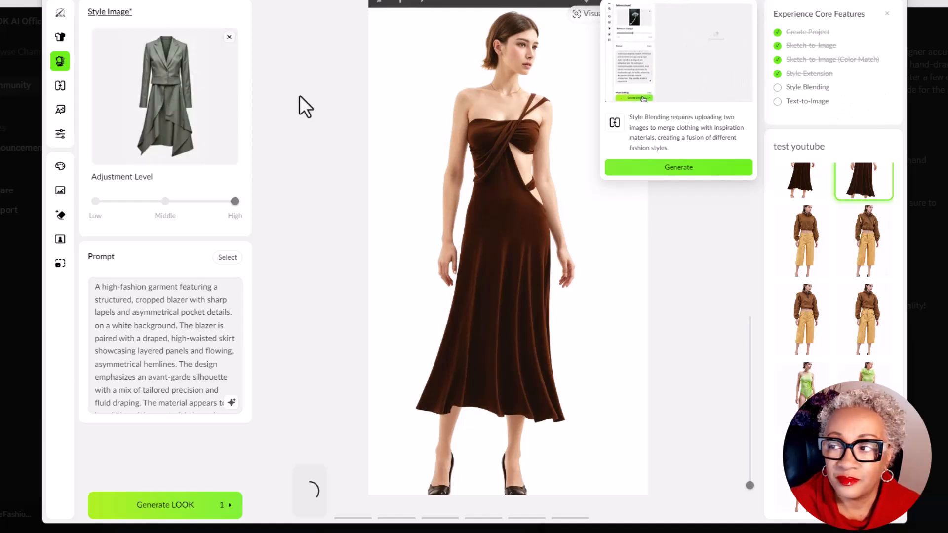
mouse_move(62, 122)
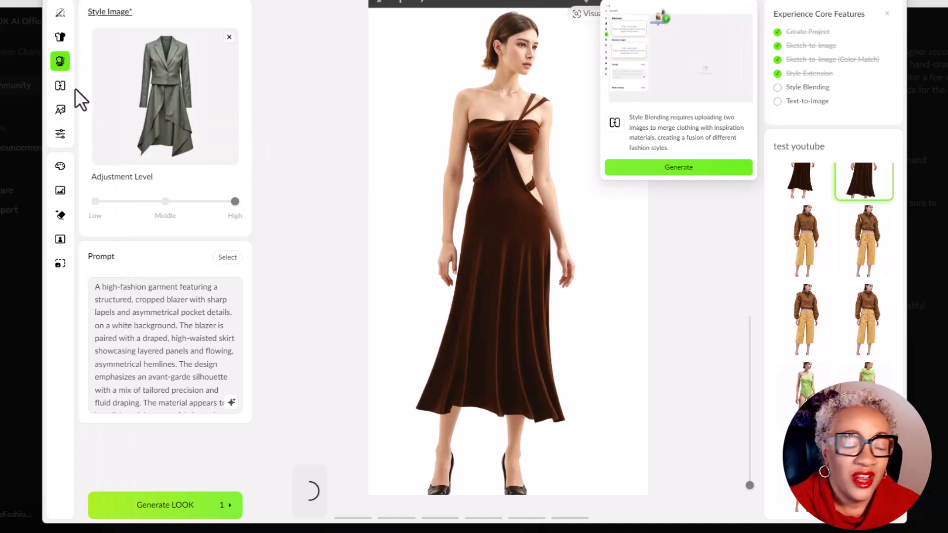
left_click(61, 87)
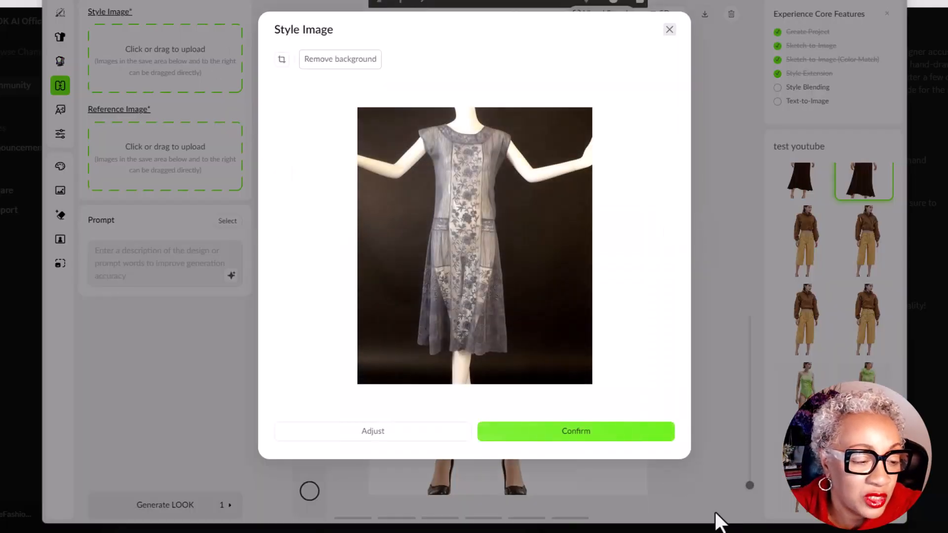
left_click(546, 443)
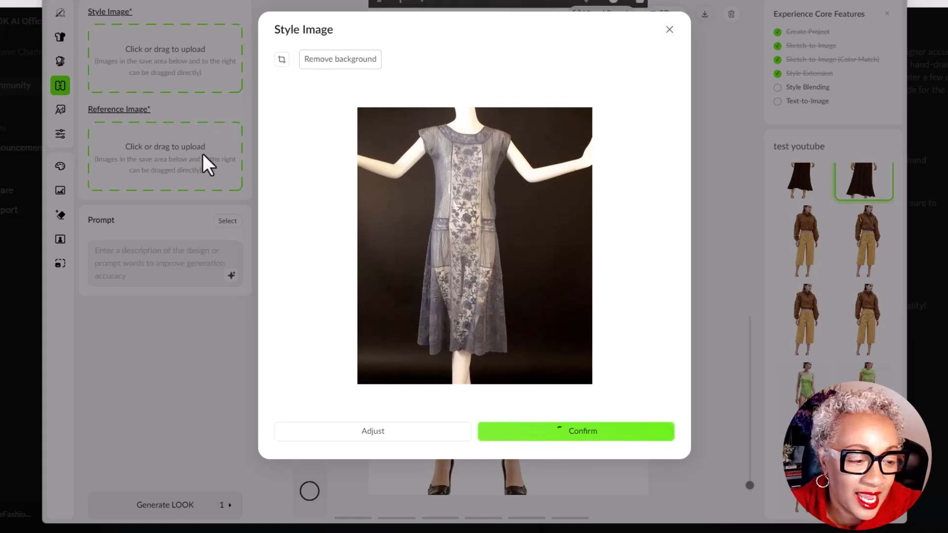
left_click(202, 163)
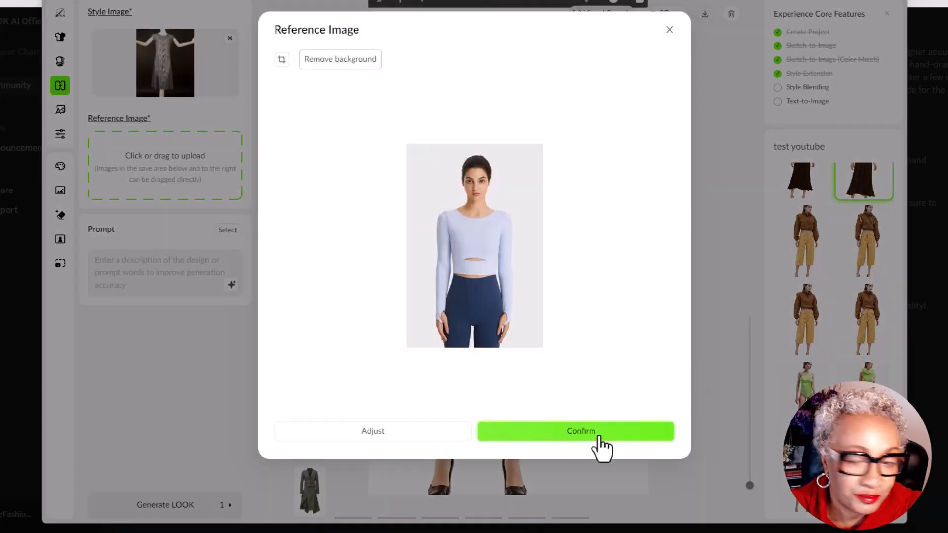
left_click(599, 436)
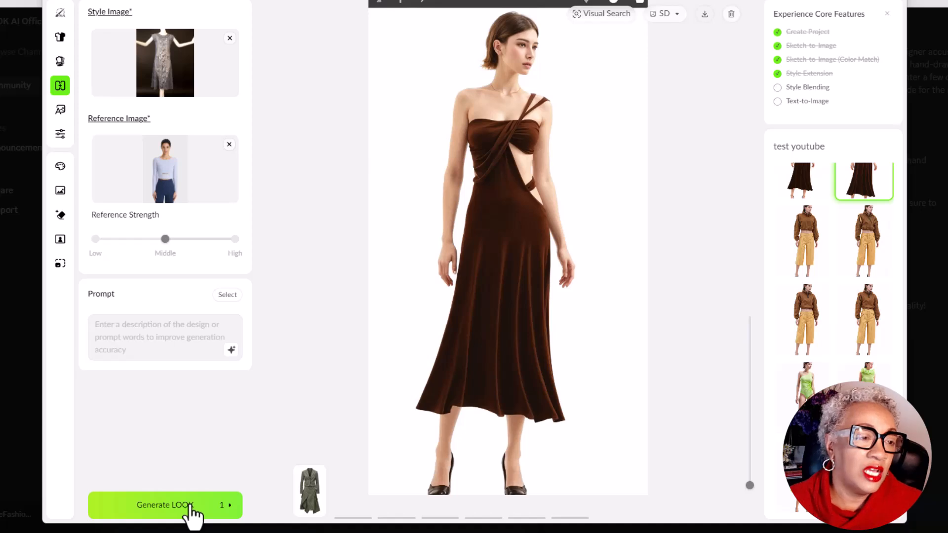
Enter the prompt "Athletic lace dress with sheer panels" and generate the Style Blending look
left_click(162, 334)
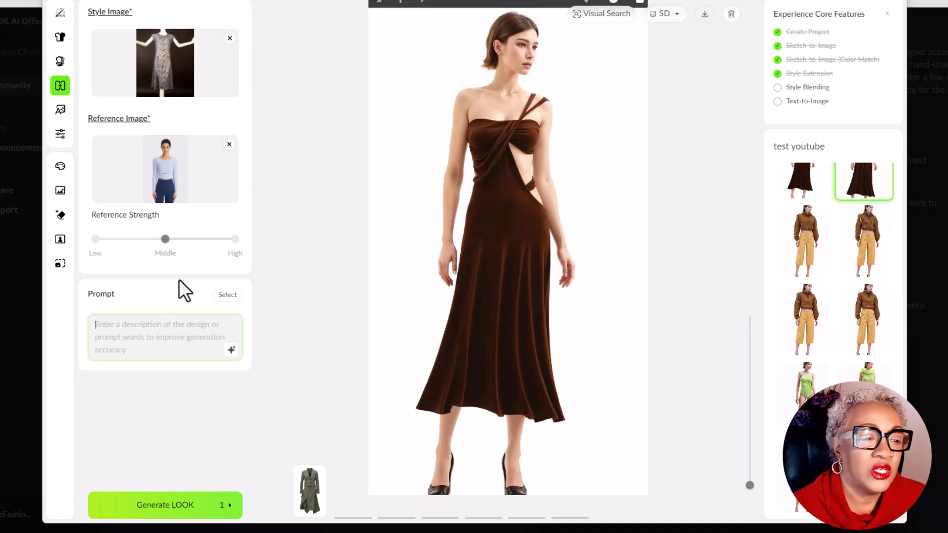
type("Ath")
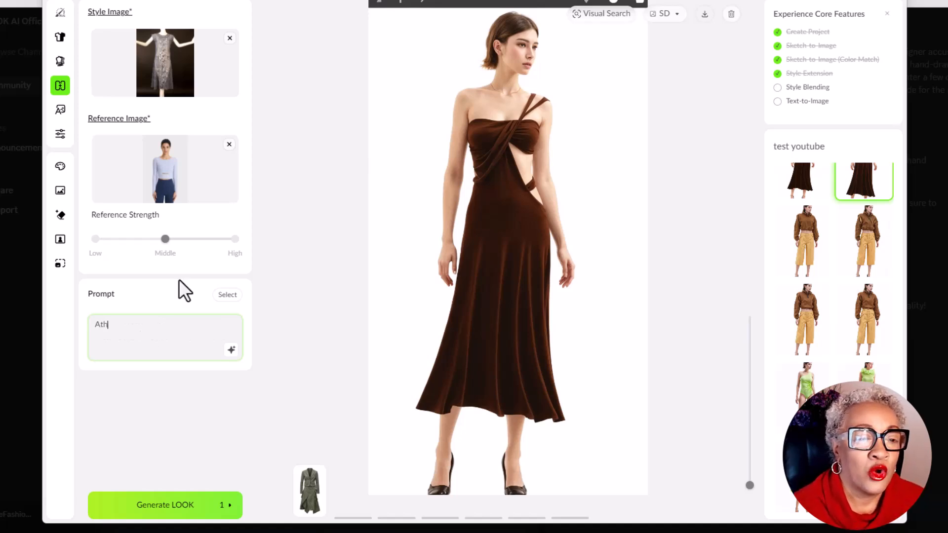
type("letic l")
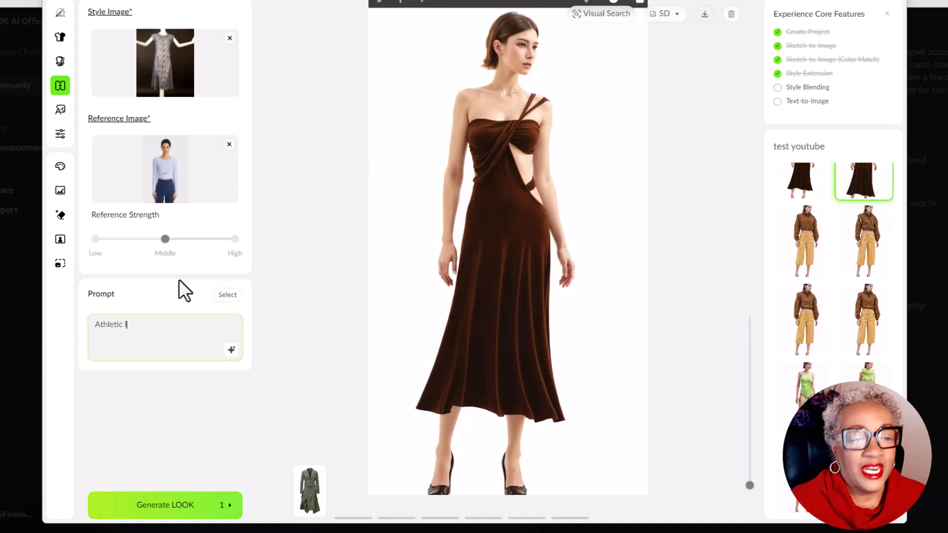
type("ace dre")
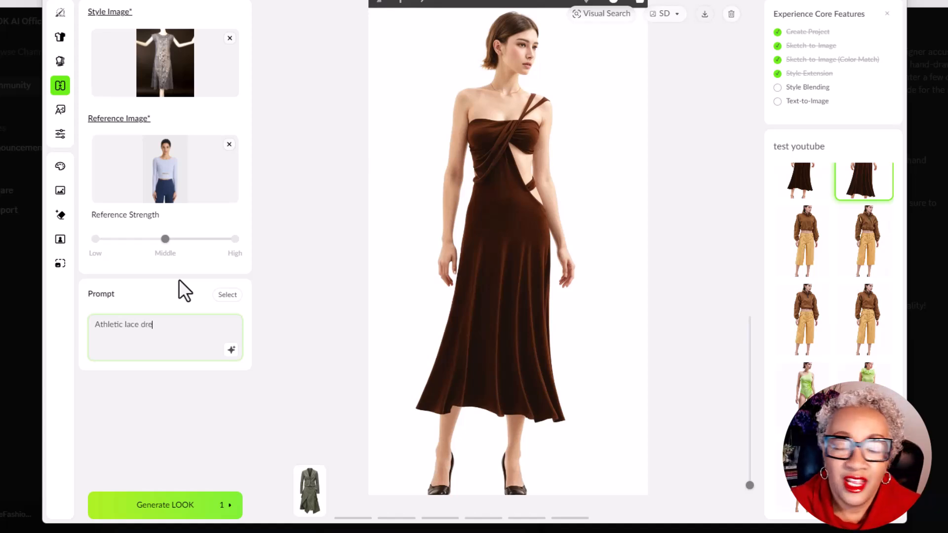
type("ss with ")
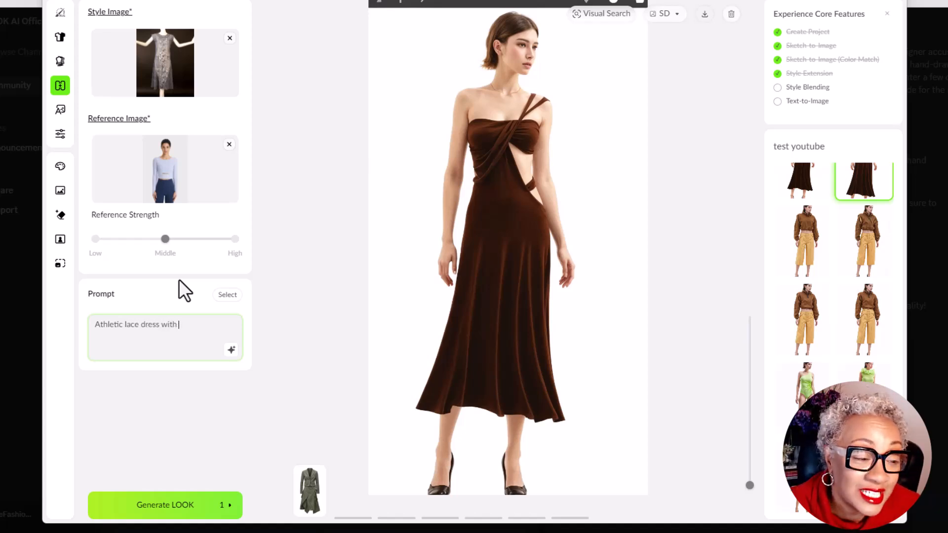
type("sheer panels")
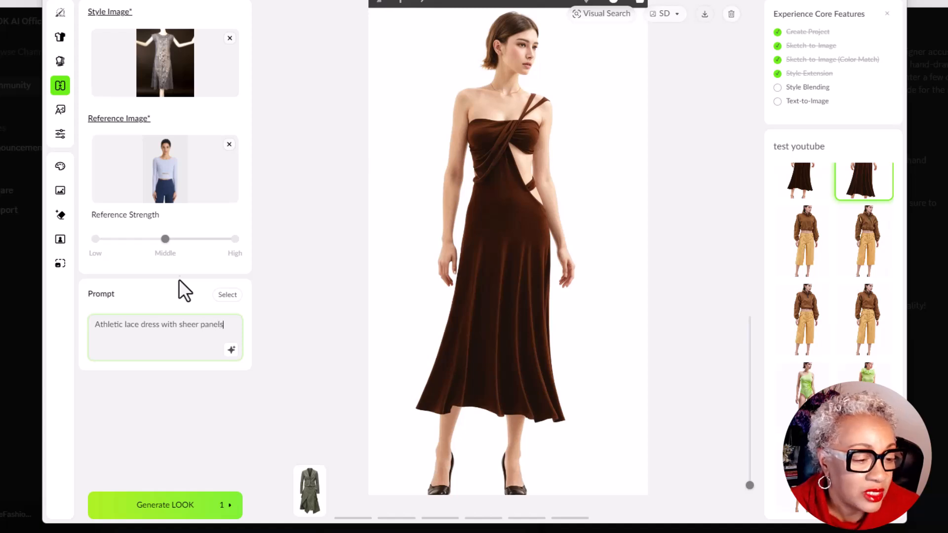
left_click(170, 504)
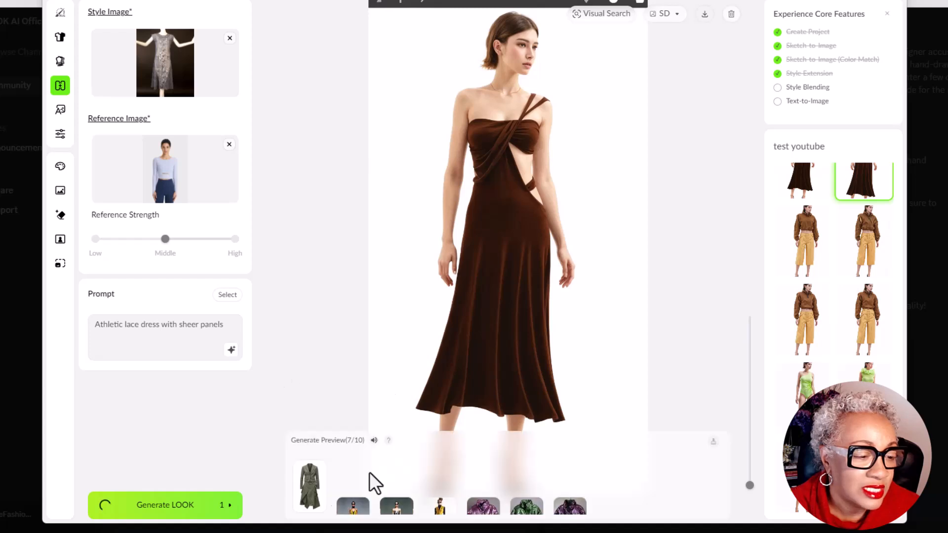
View the generated previews of the green blazer with draped skirt and the blue-and-lace blended dress, closing each one
left_click(353, 489)
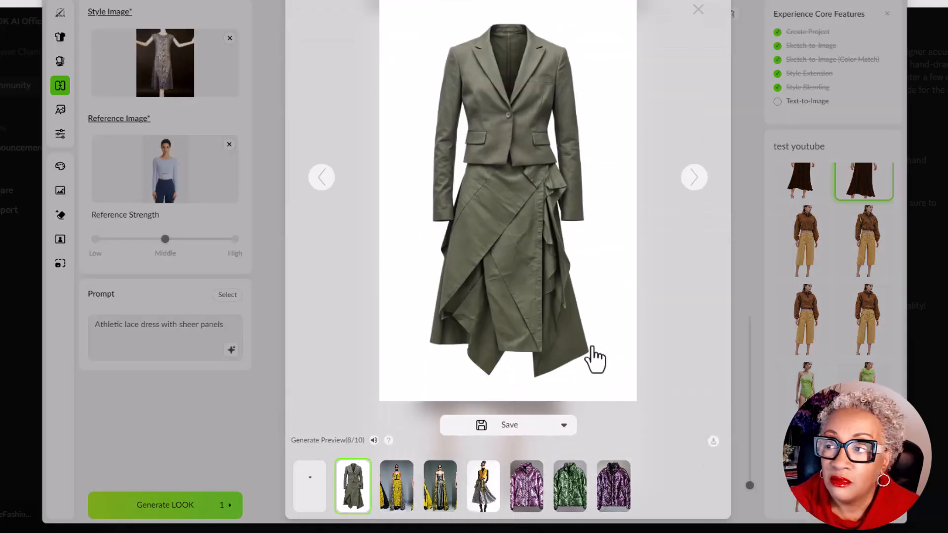
left_click(734, 296)
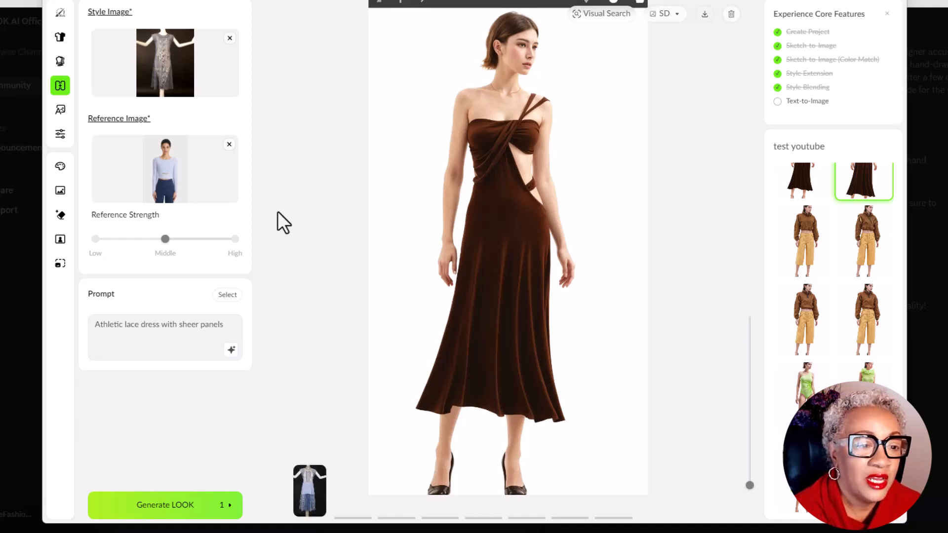
left_click(316, 494)
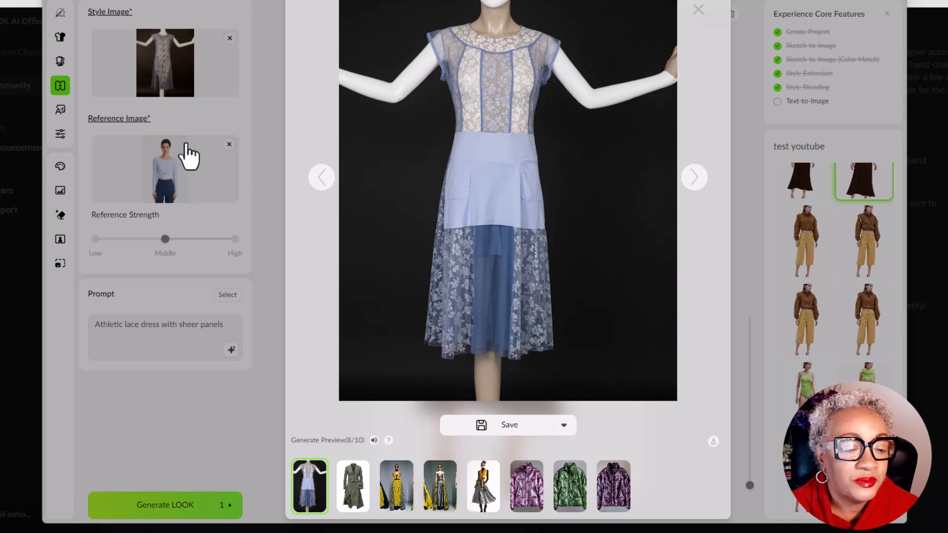
left_click(215, 69)
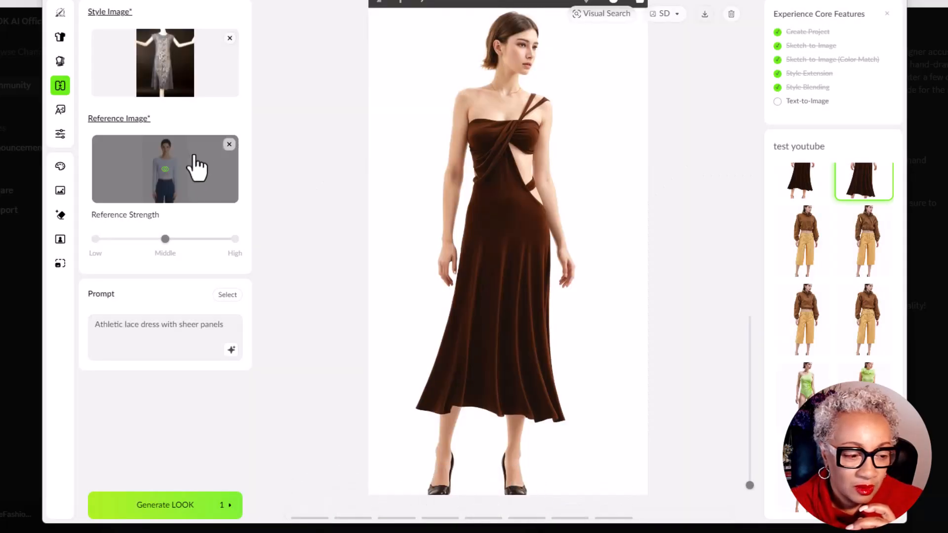
Replace the reference image with the cream sleeveless dress, shorten the prompt to "lace dress with sheer panels" and generate another blend
left_click(228, 145)
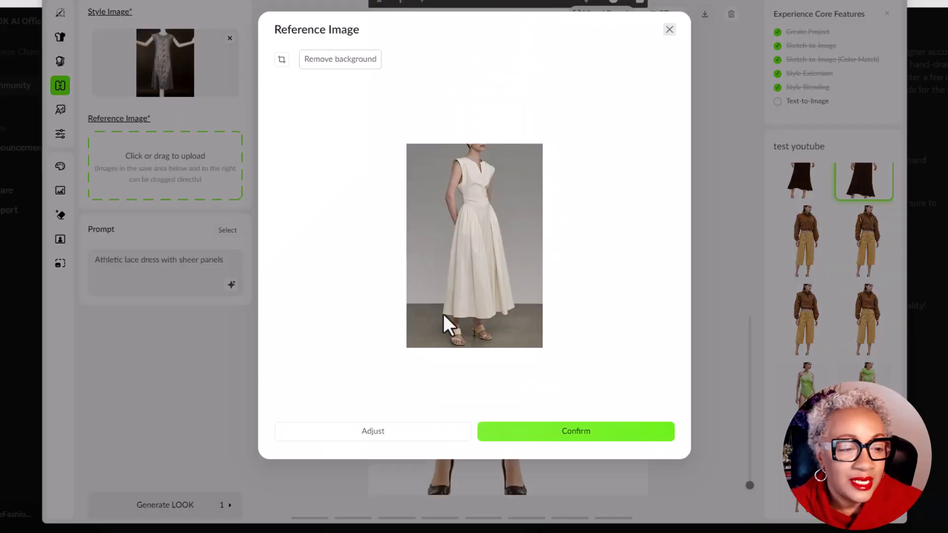
left_click(547, 435)
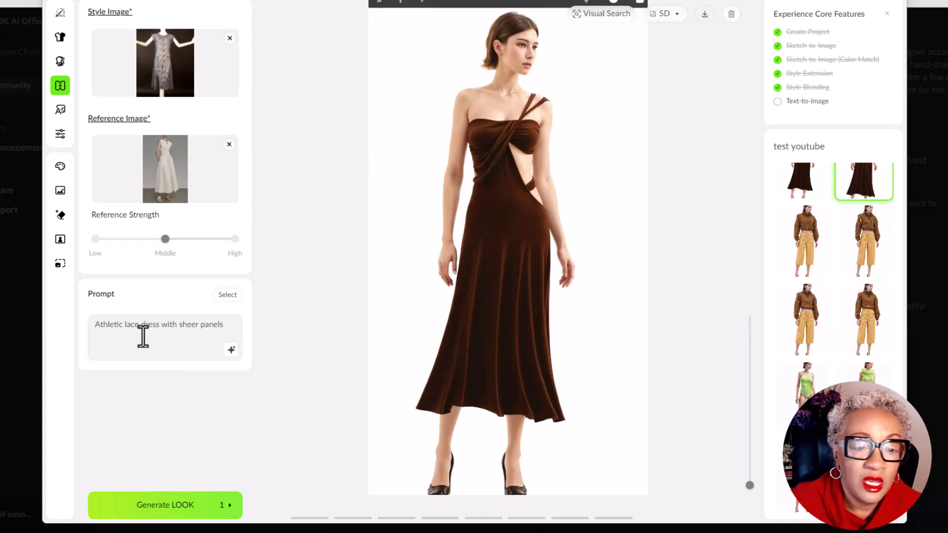
left_click_drag(124, 325, 64, 328)
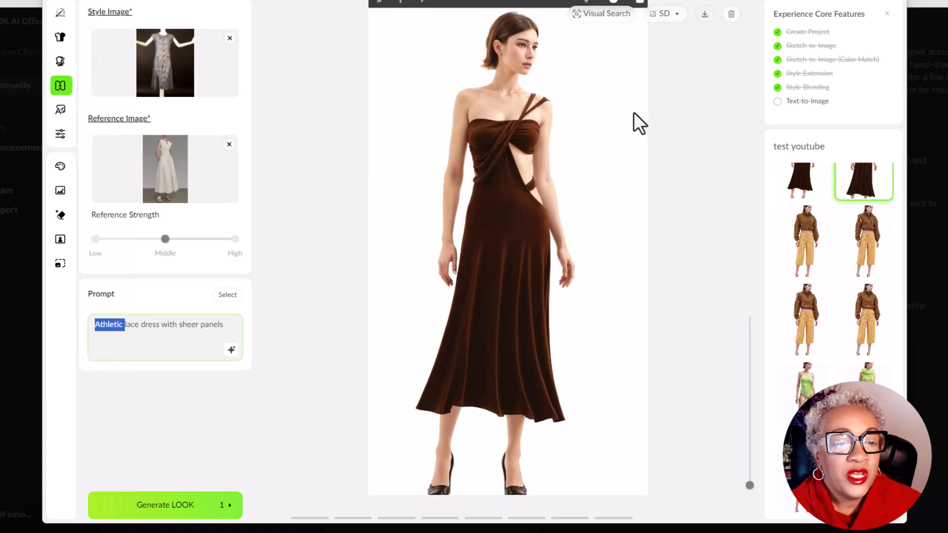
key("BackSpace")
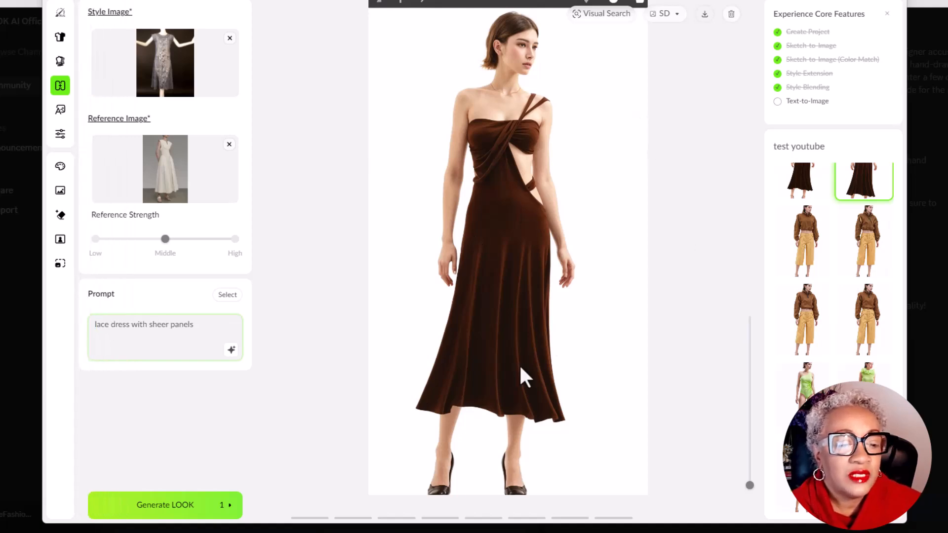
left_click(184, 503)
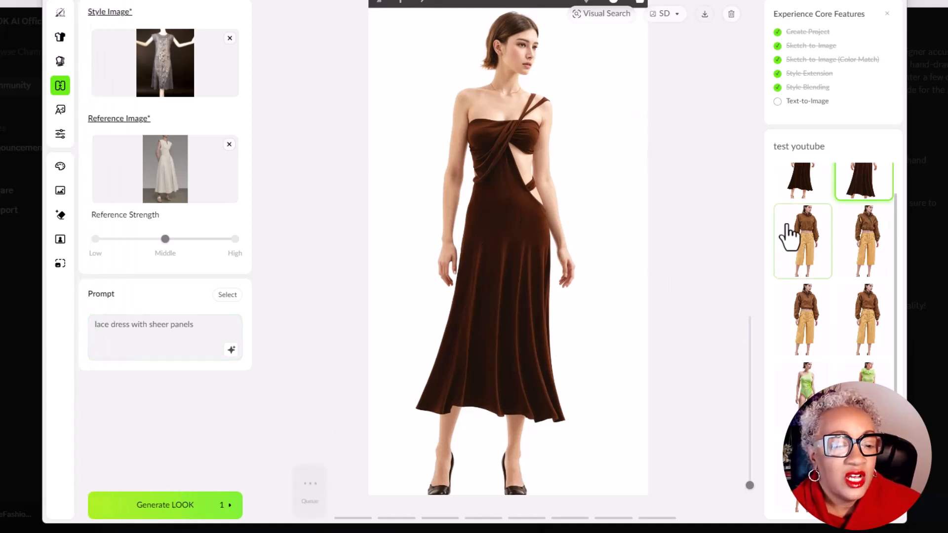
Open the preview of the newly generated pale lace dress blend on the mannequin
mouse_move(476, 514)
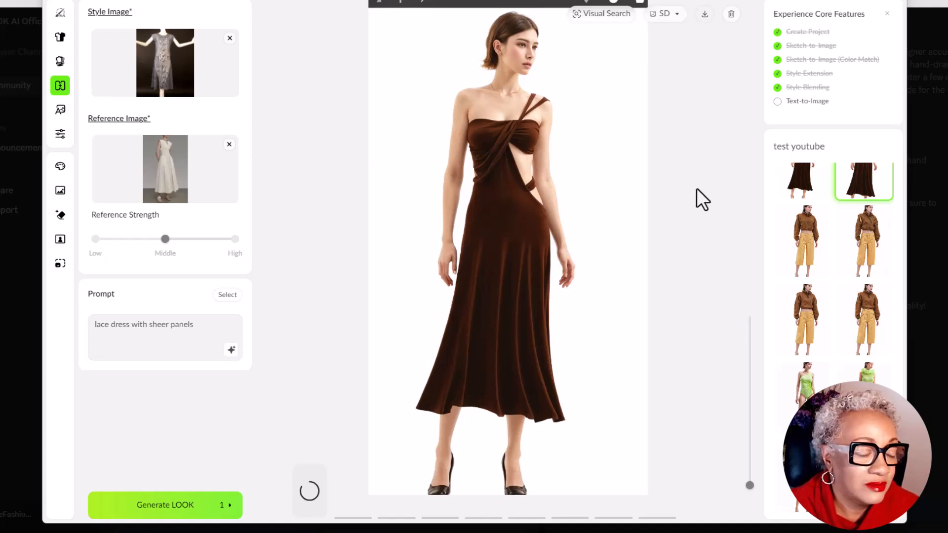
mouse_move(196, 169)
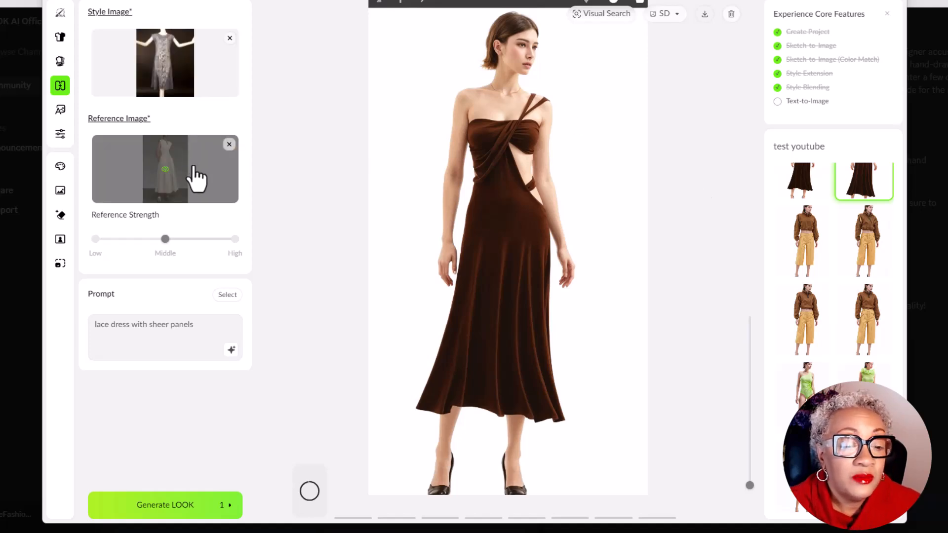
mouse_move(368, 455)
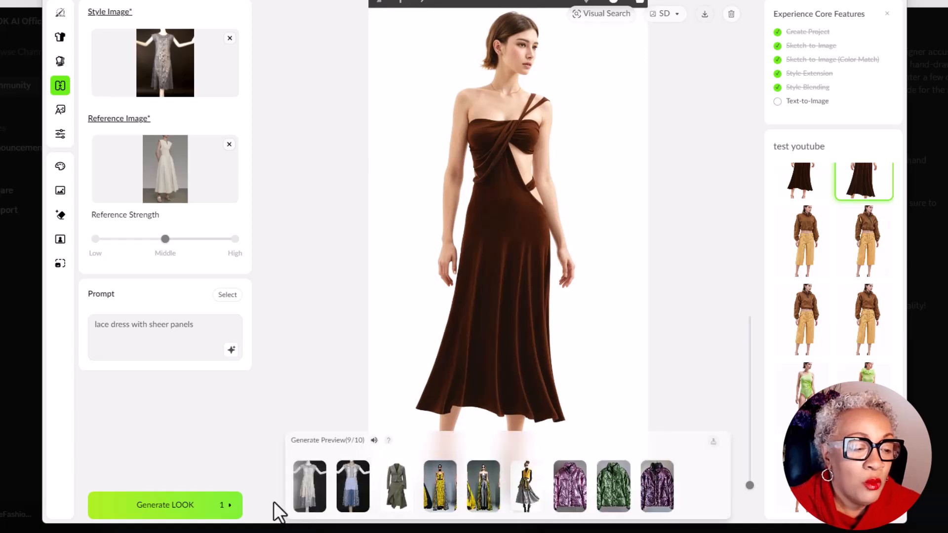
left_click(307, 493)
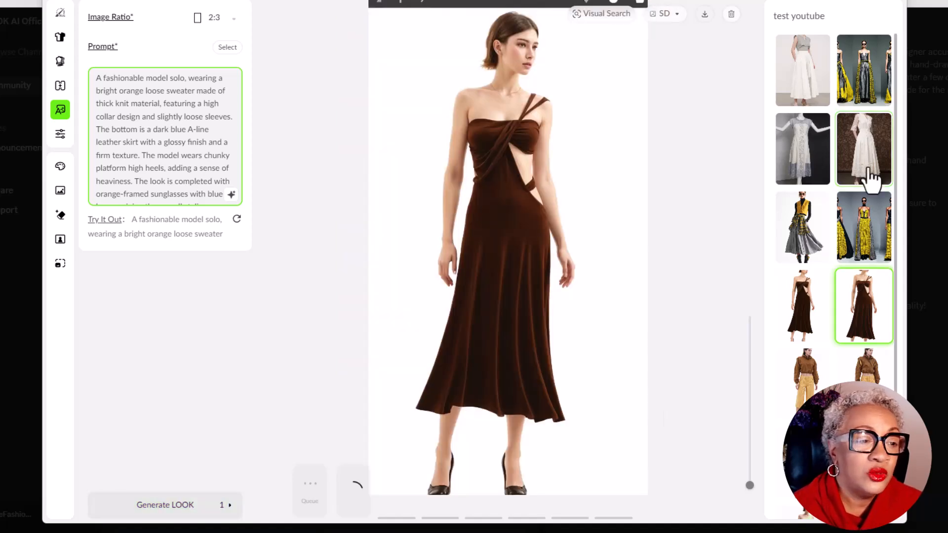
Review the saved grey top with white skirt, the three yellow-and-black gowns, the mannequin lace dress and the cream lace-sleeve dress
left_click(816, 88)
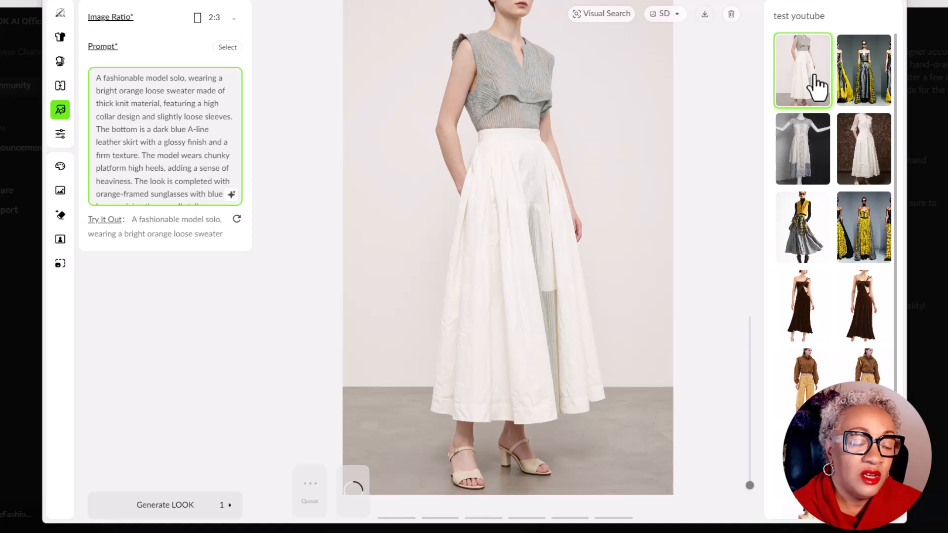
left_click(870, 89)
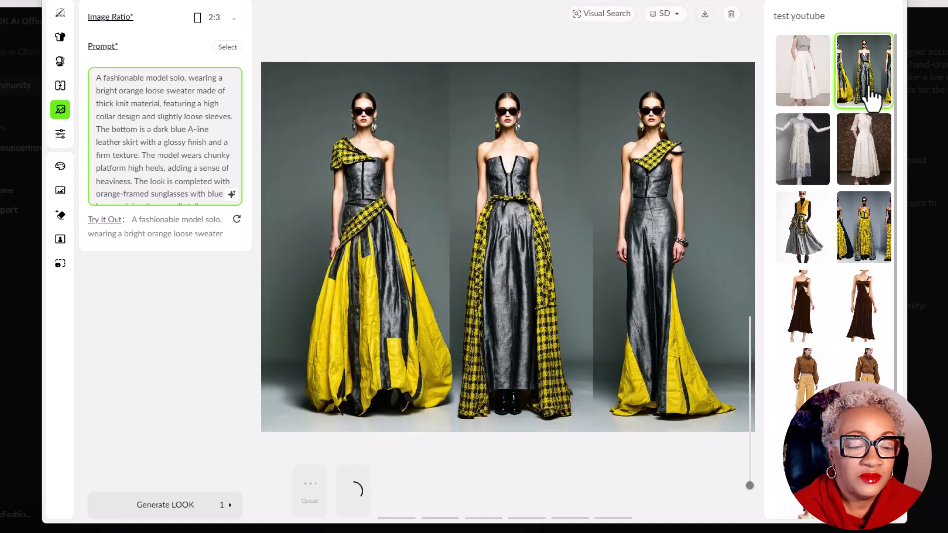
left_click(797, 159)
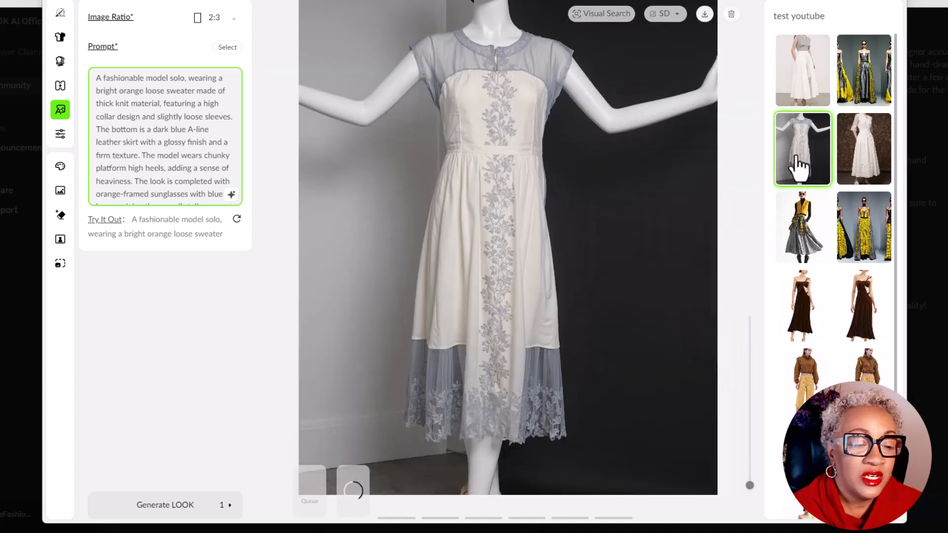
left_click(858, 152)
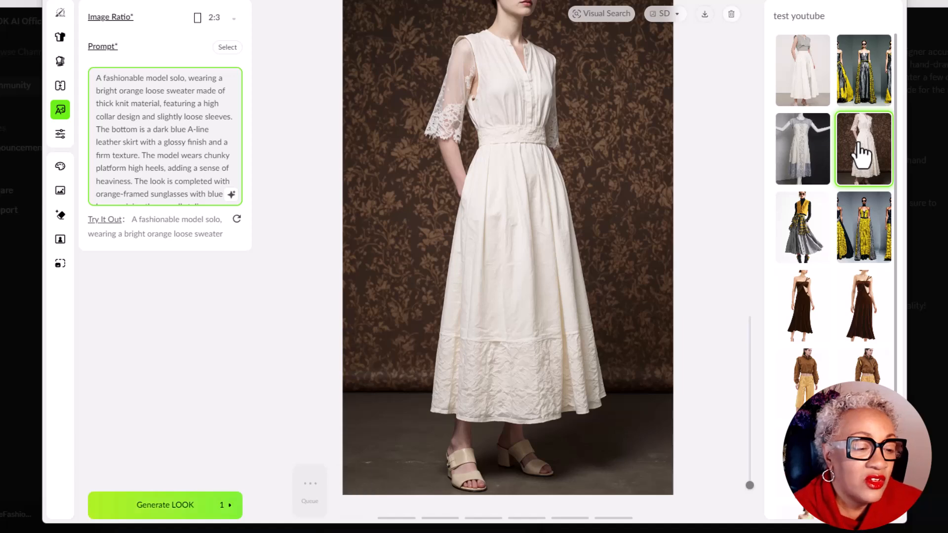
View the generated red jacket preview, close it and browse the saved looks in the test youtube project
left_click(353, 488)
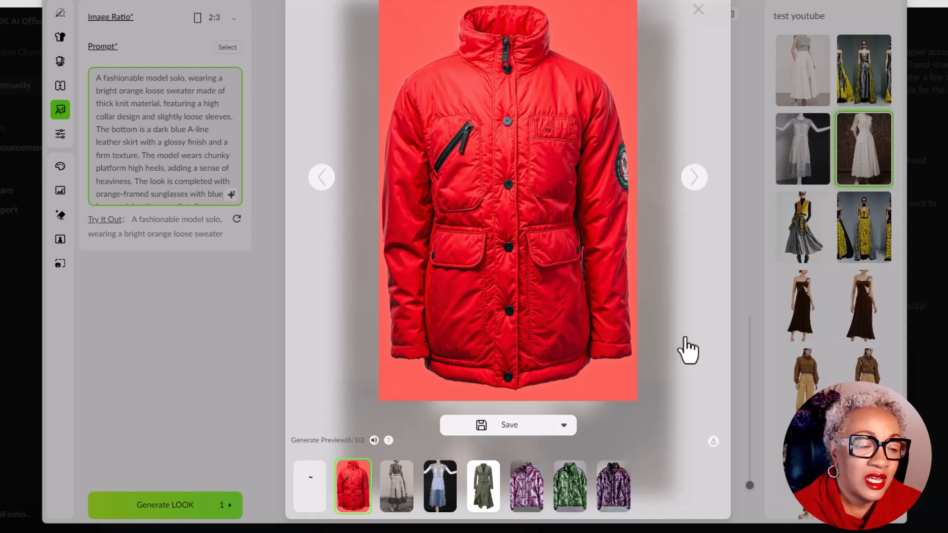
left_click(192, 374)
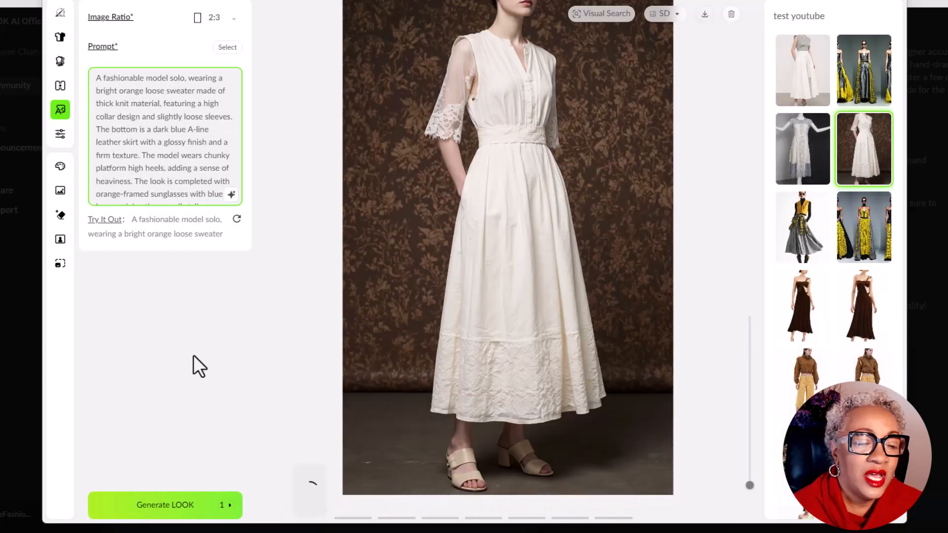
scroll(835, 275, "down", 3)
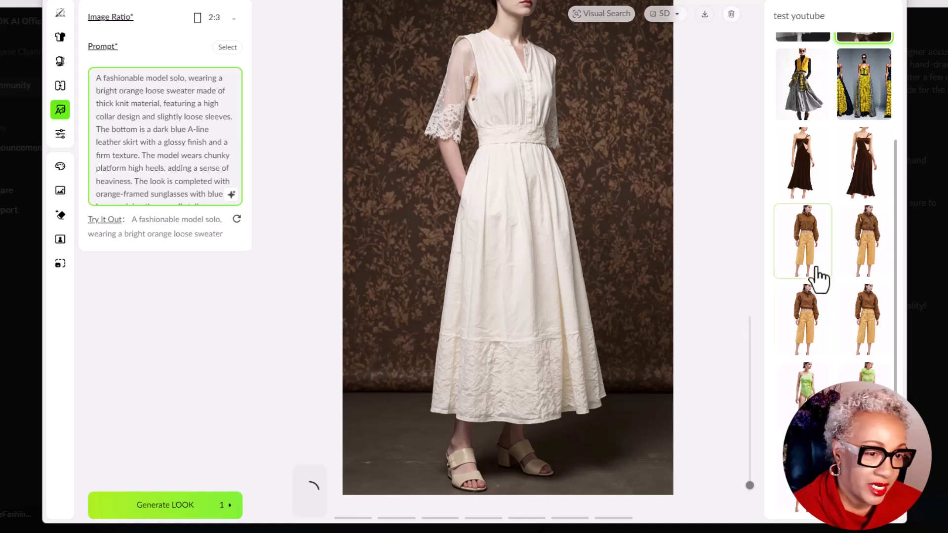
scroll(821, 258, "up", 3)
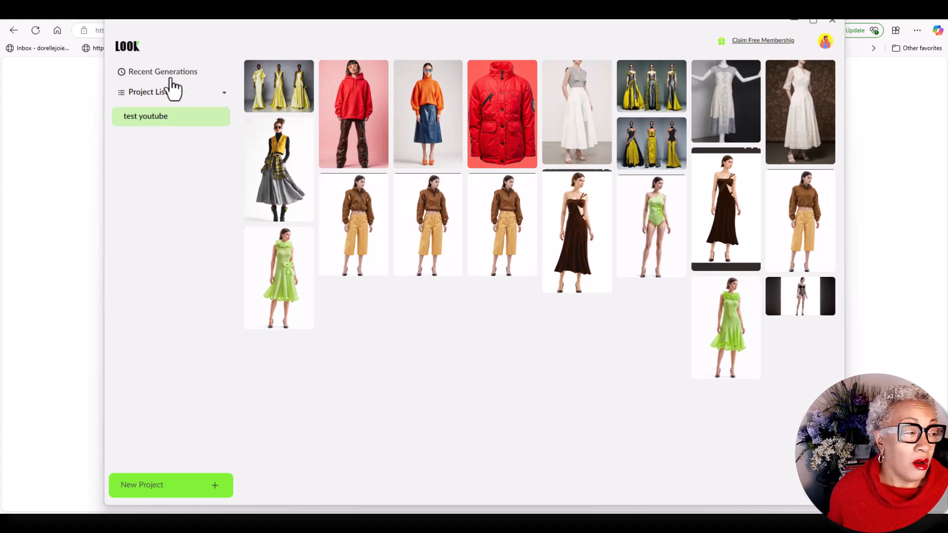
Enter the test youtube project and upscale the saved red jacket image to HD
mouse_move(799, 488)
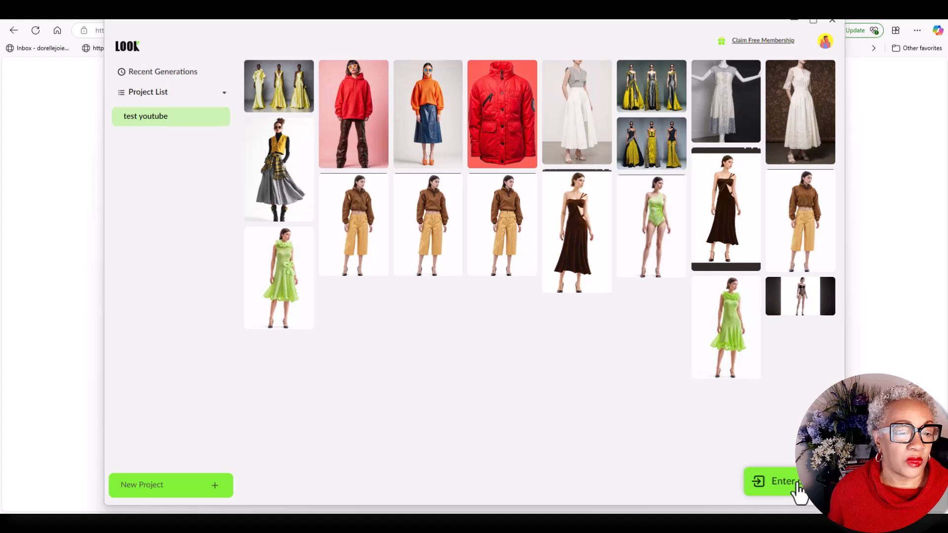
left_click(796, 485)
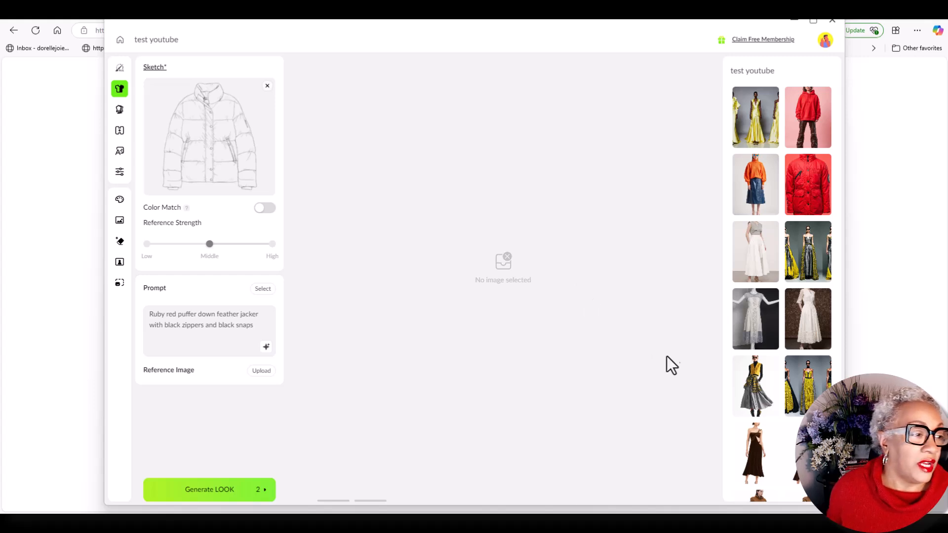
left_click(813, 192)
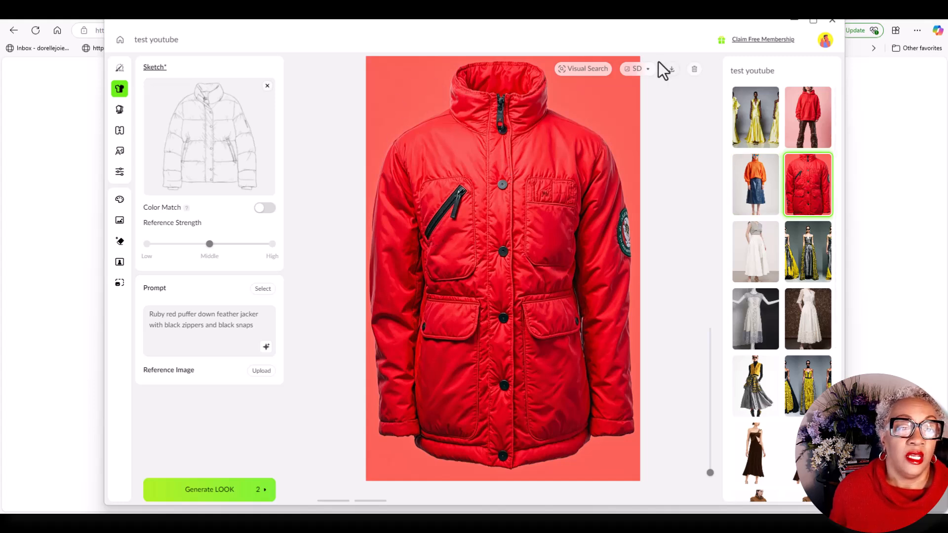
left_click(646, 70)
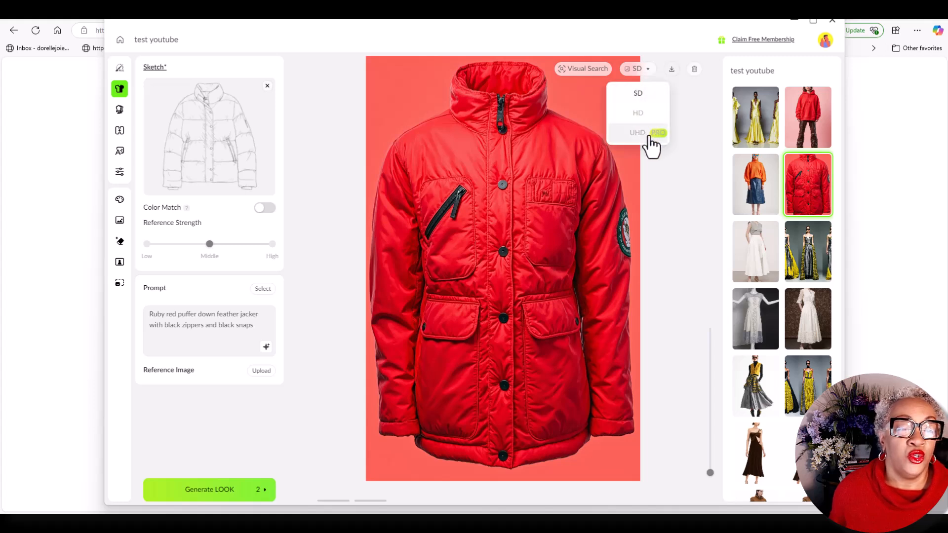
left_click(648, 117)
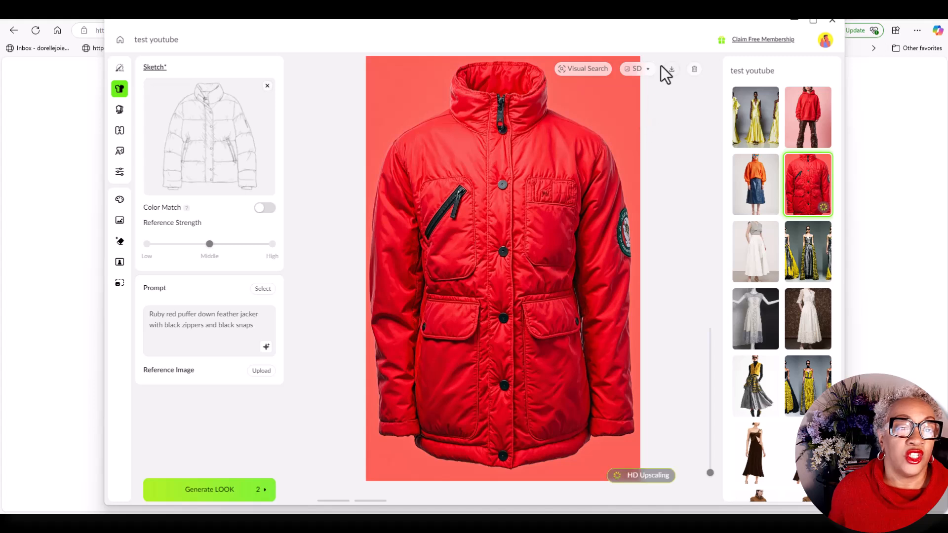
left_click(647, 74)
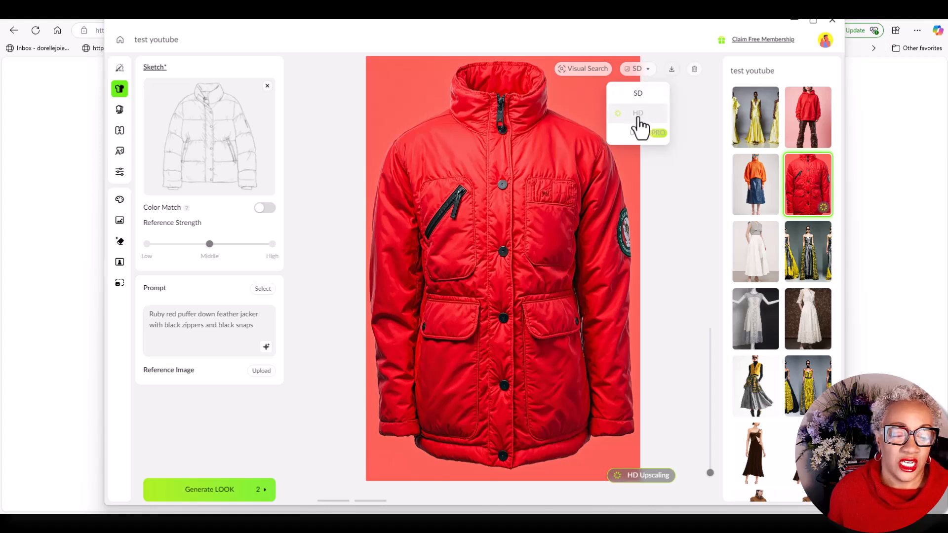
mouse_move(651, 487)
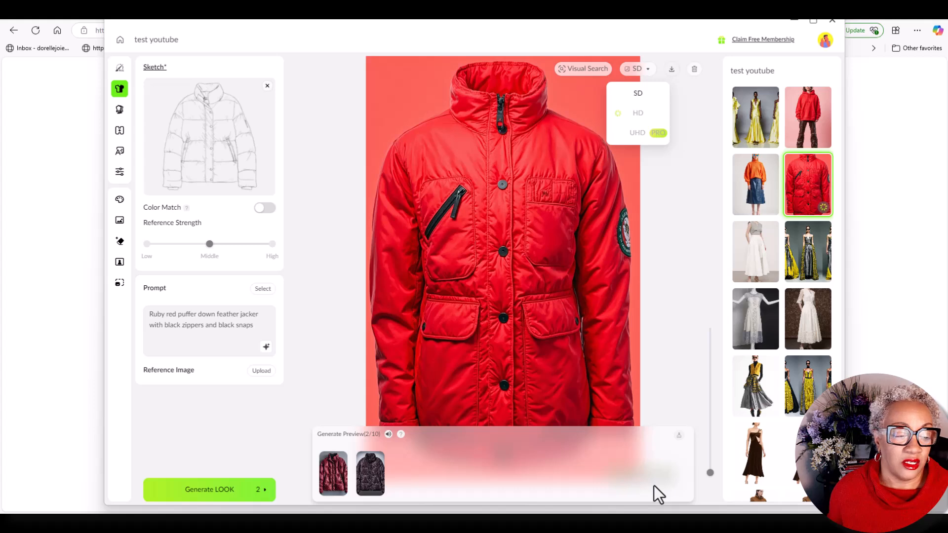
Run Visual Search on the saved image of three yellow gowns and browse the similar dresses
left_click(635, 117)
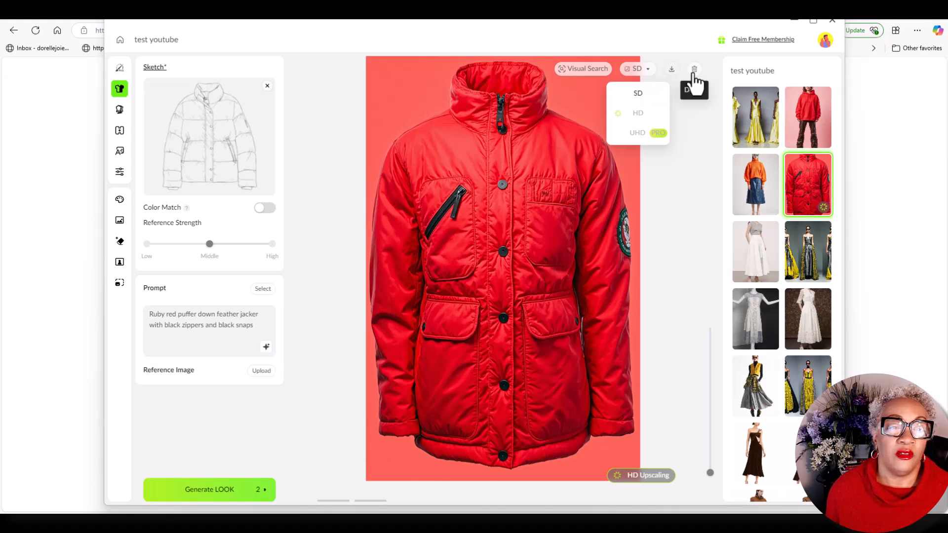
left_click(758, 128)
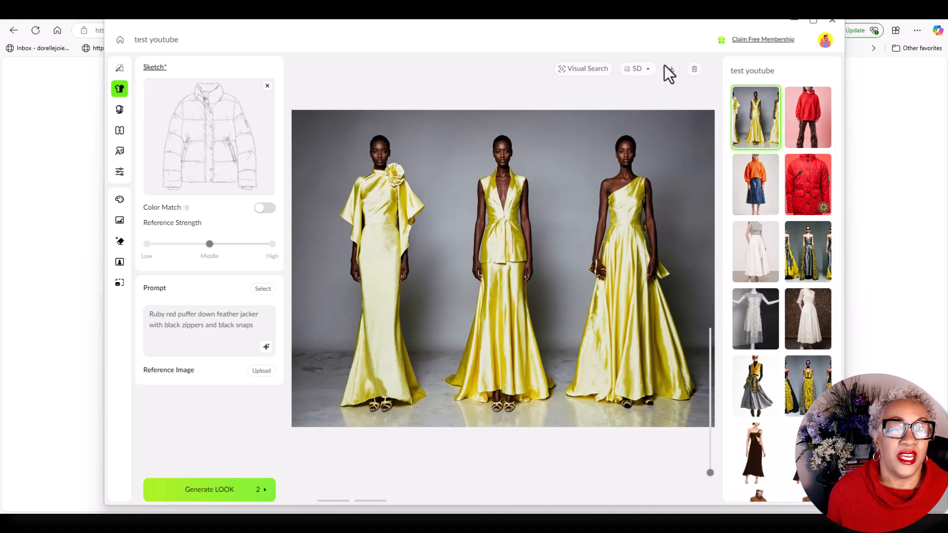
left_click(649, 74)
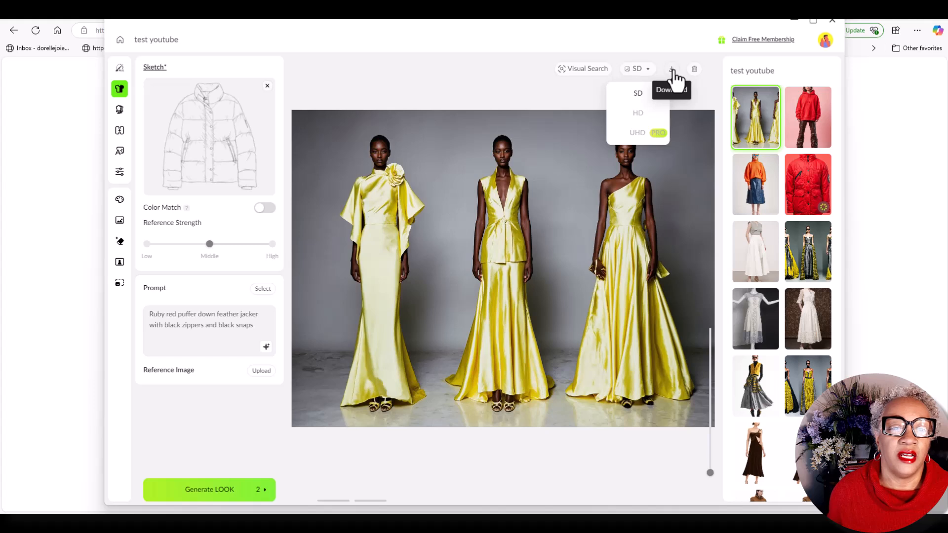
left_click(574, 73)
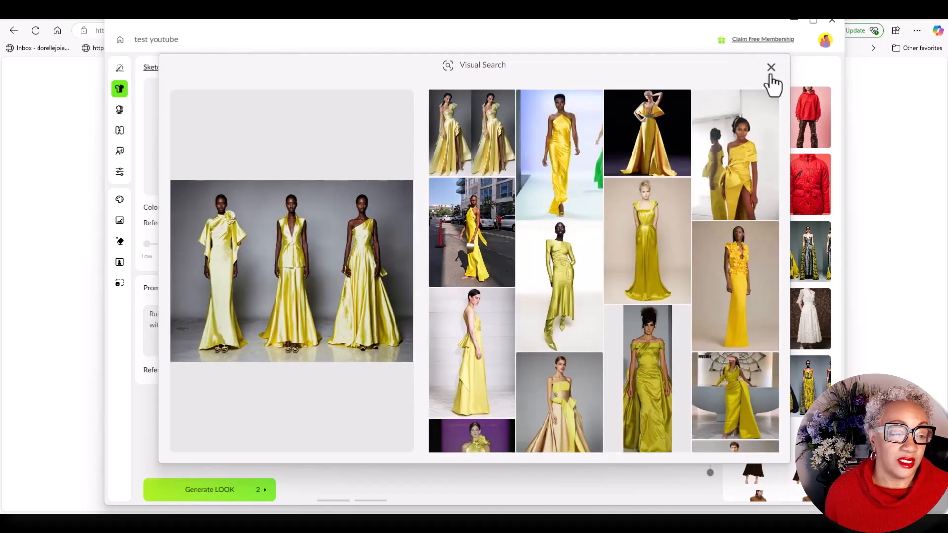
scroll(553, 230, "down", 3)
scroll(550, 230, "down", 2)
scroll(550, 229, "down", 7)
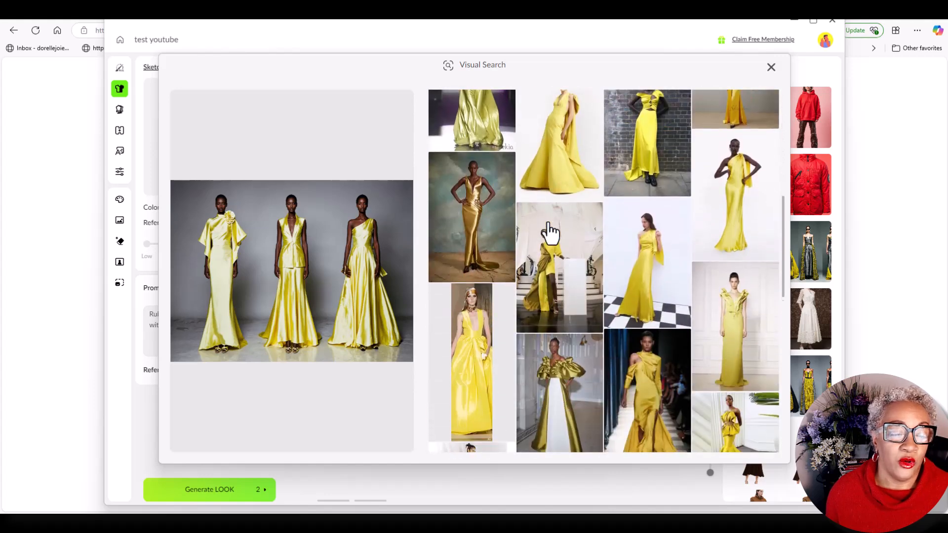
scroll(552, 232, "down", 1)
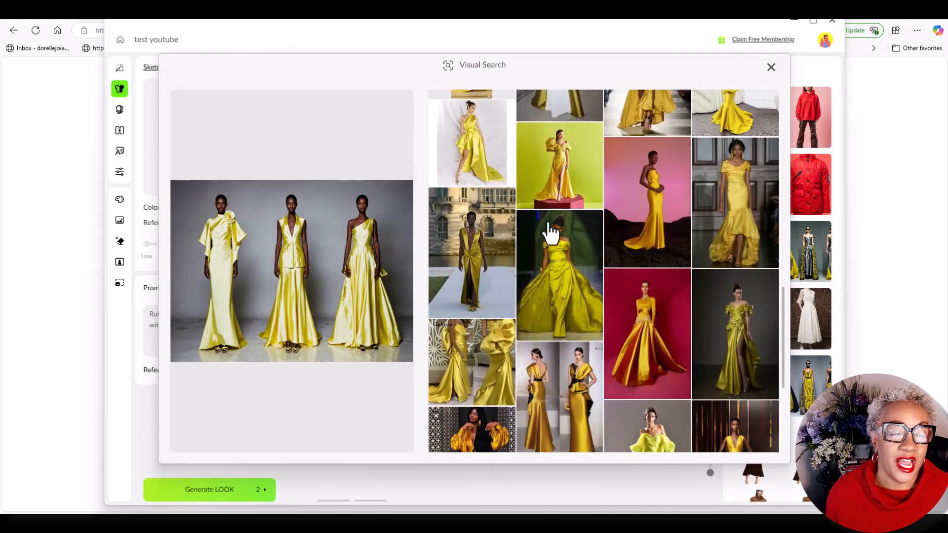
scroll(551, 231, "down", 5)
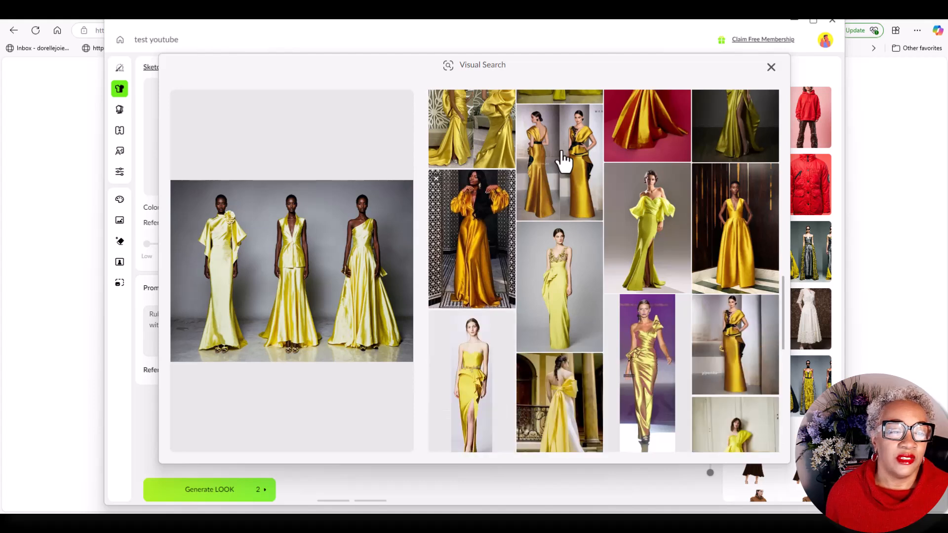
Examine the gold gown with the black belt and its similar images, view the first similar yellow gown, and close the details
left_click(564, 160)
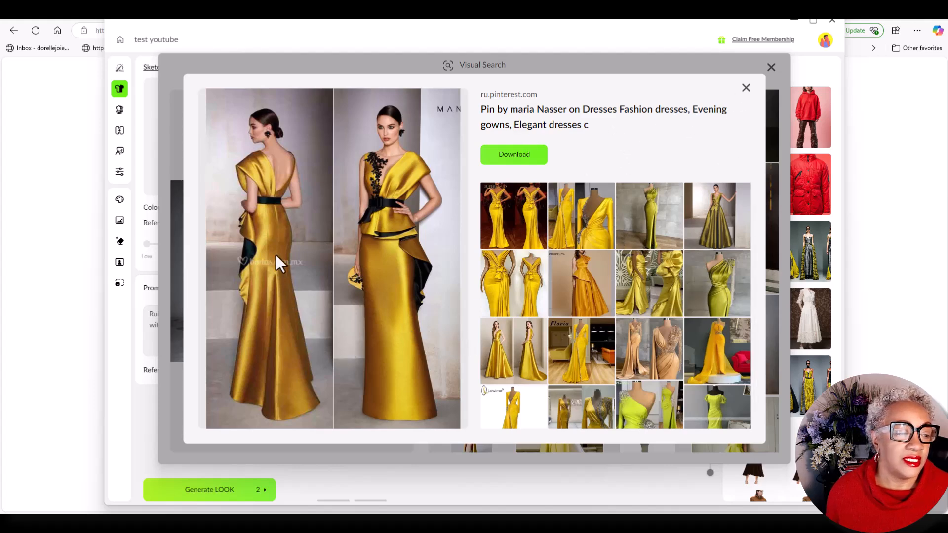
scroll(661, 338, "down", 1)
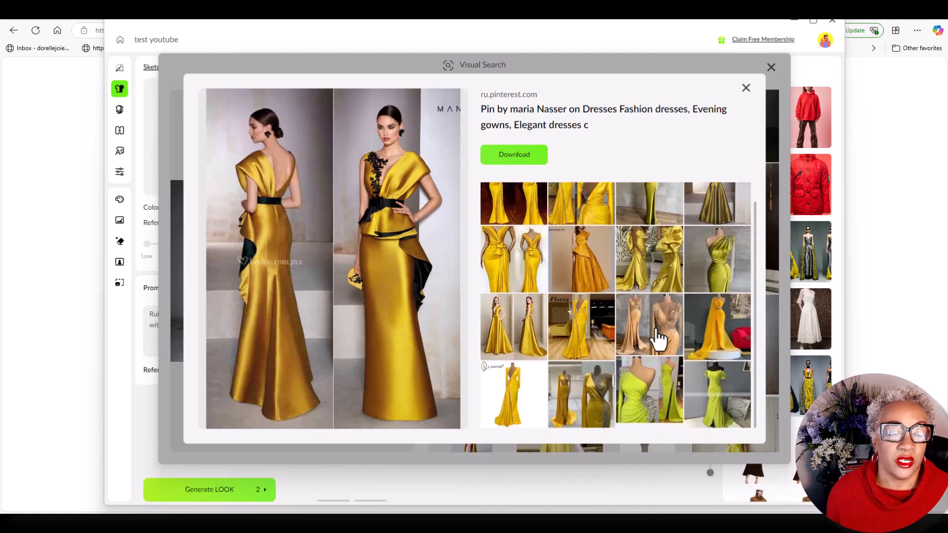
scroll(660, 339, "down", 1)
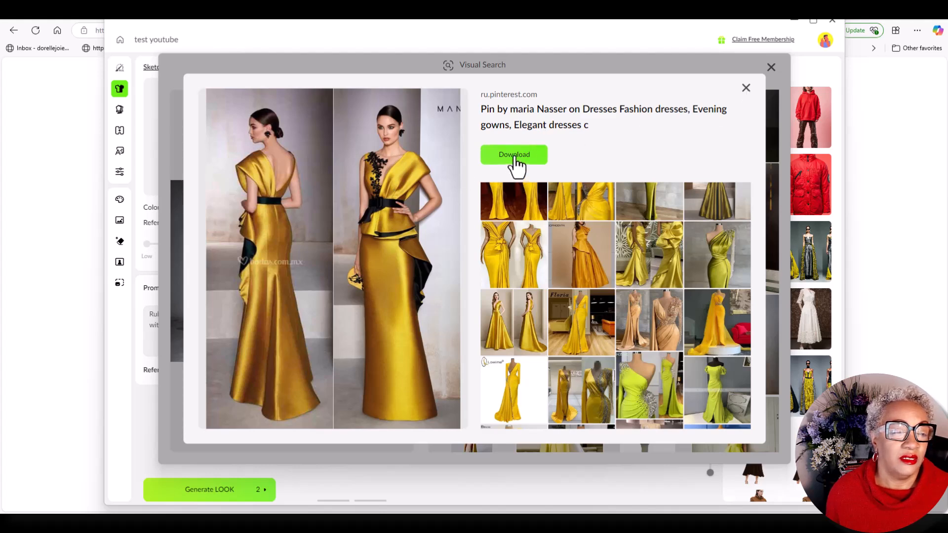
left_click(533, 213)
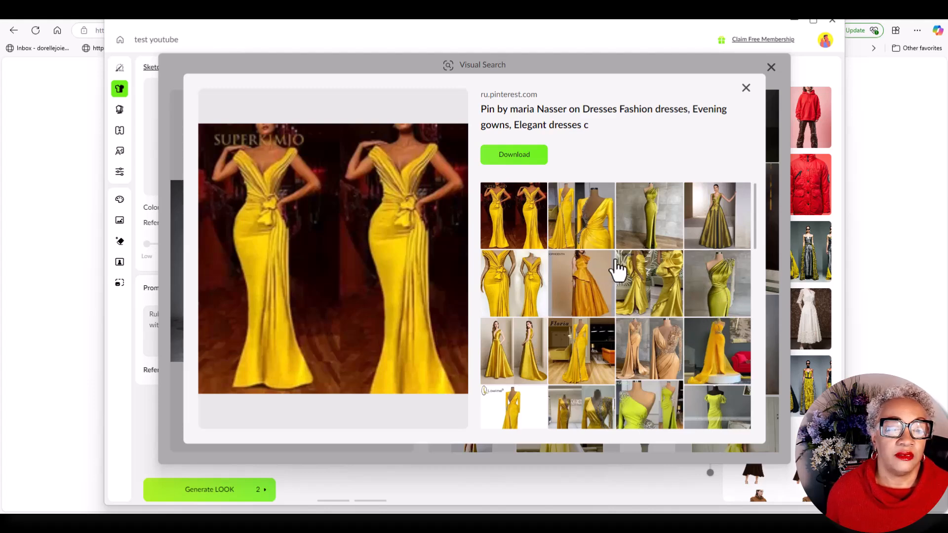
left_click(745, 88)
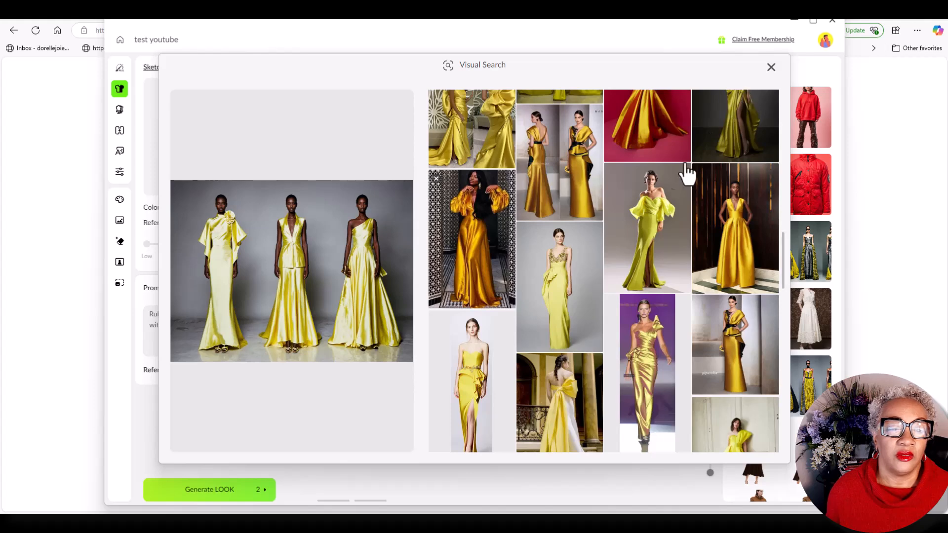
Download the image of the yellow-green off-the-shoulder evening dress from esposagroup.com and close Visual Search
left_click(652, 256)
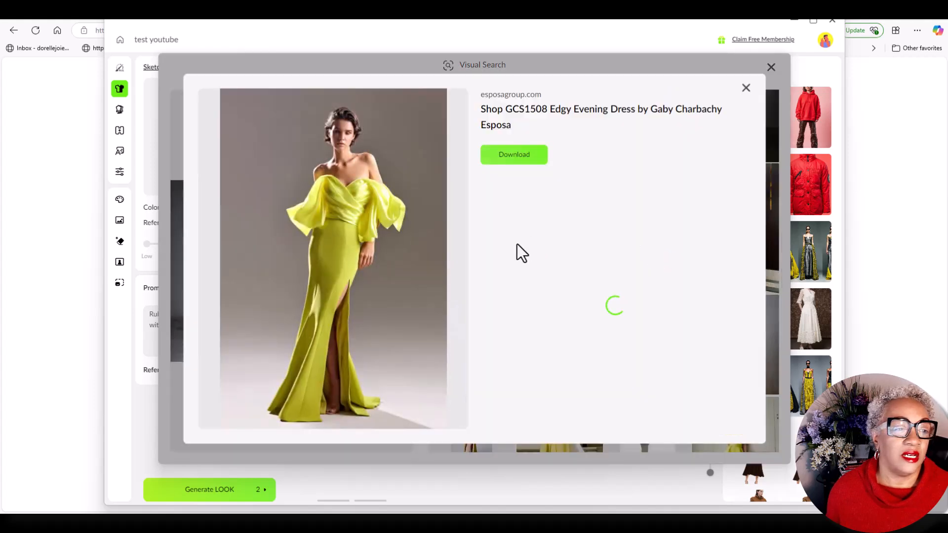
left_click(526, 162)
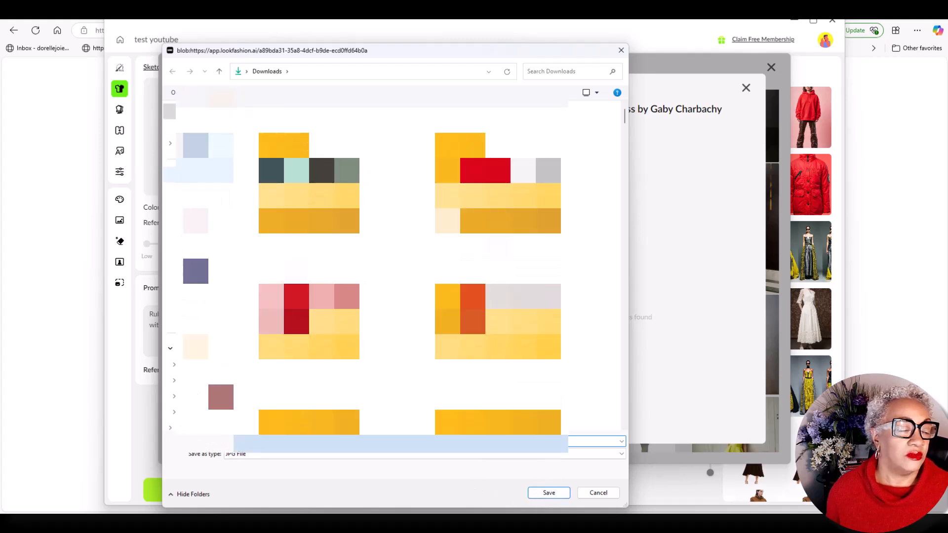
left_click(548, 492)
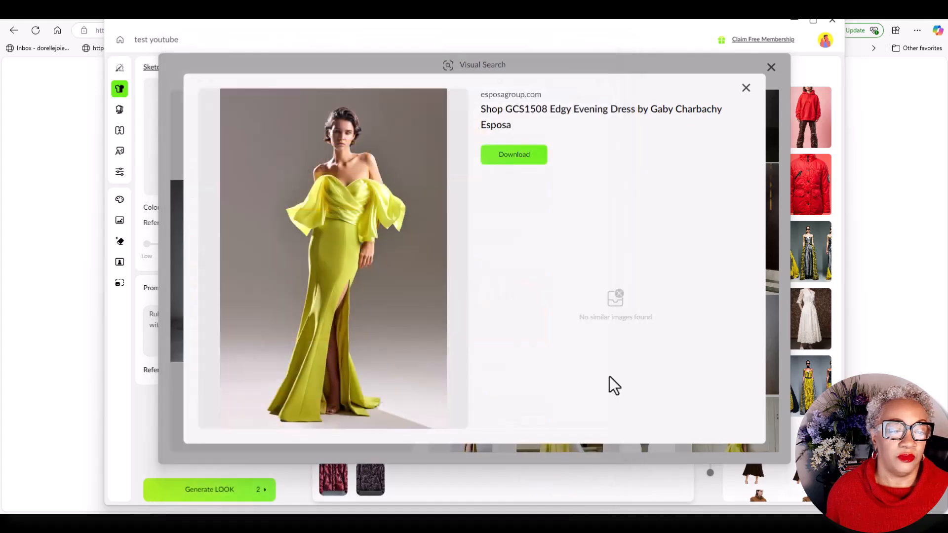
left_click(746, 88)
left_click(770, 67)
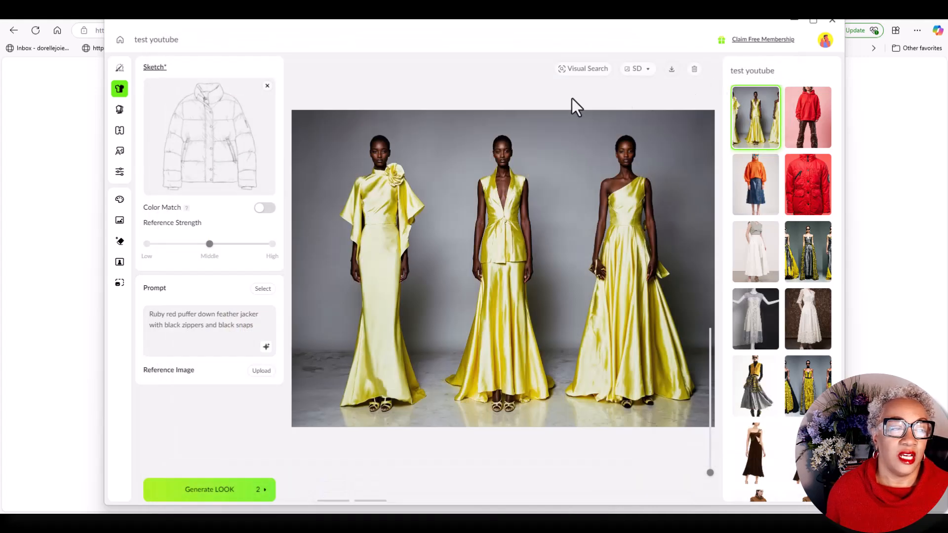
Upload the downloaded yellow-green off-the-shoulder dress as the style image and confirm it without cropping
left_click(127, 113)
left_click(172, 122)
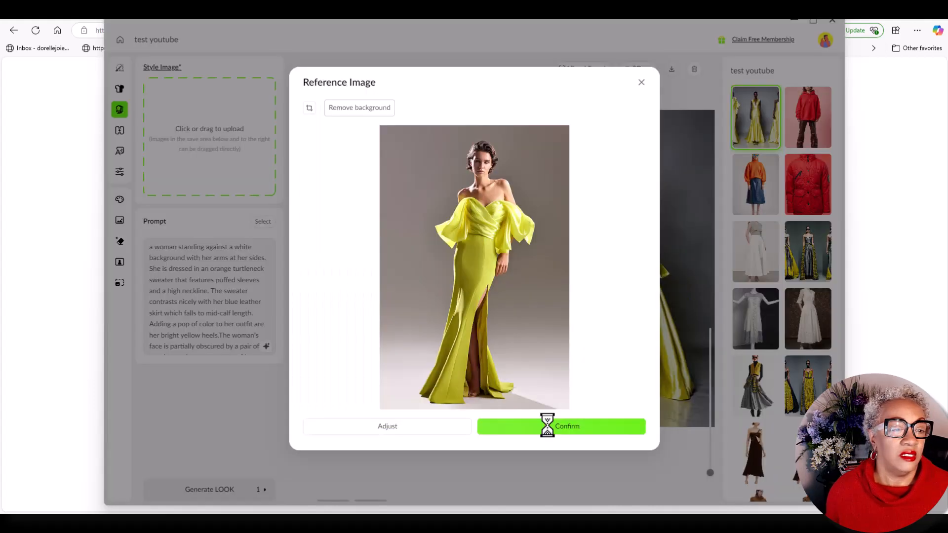
left_click(547, 426)
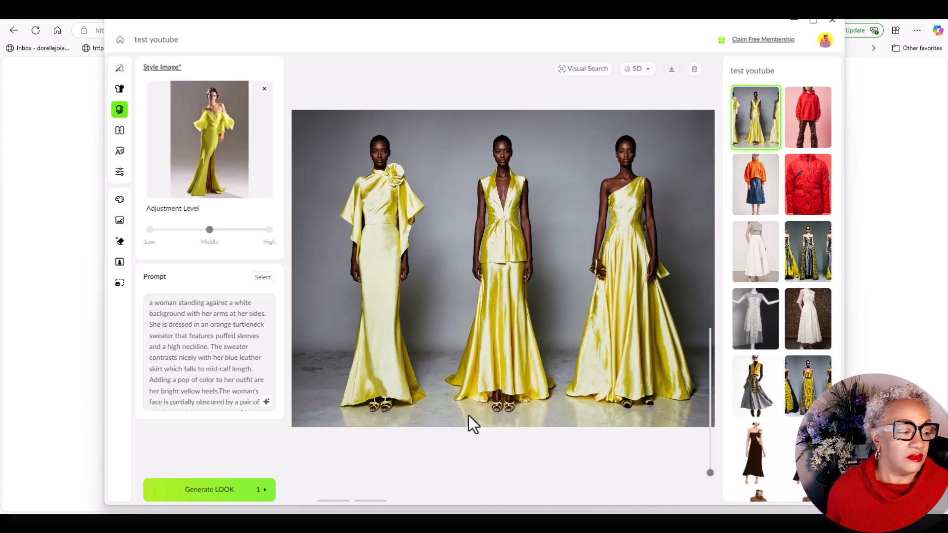
left_click(266, 401)
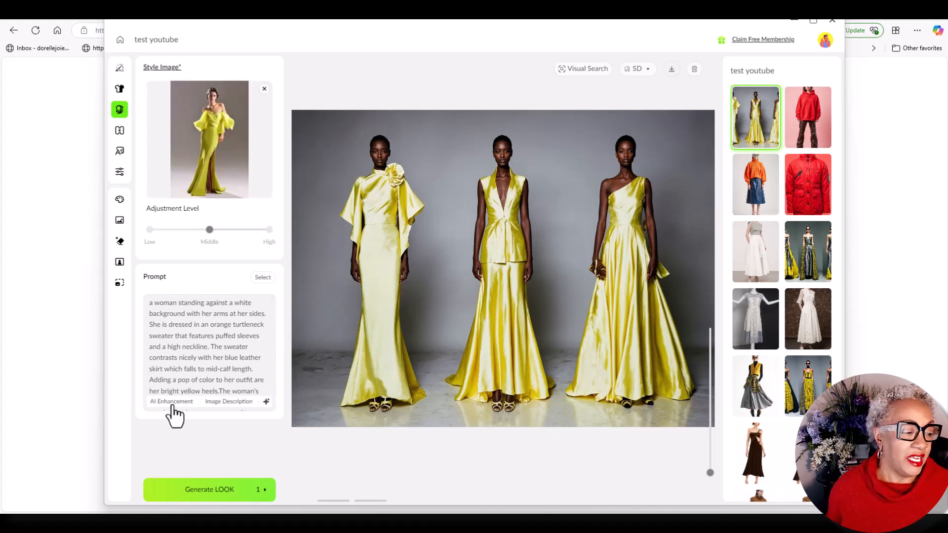
left_click(221, 401)
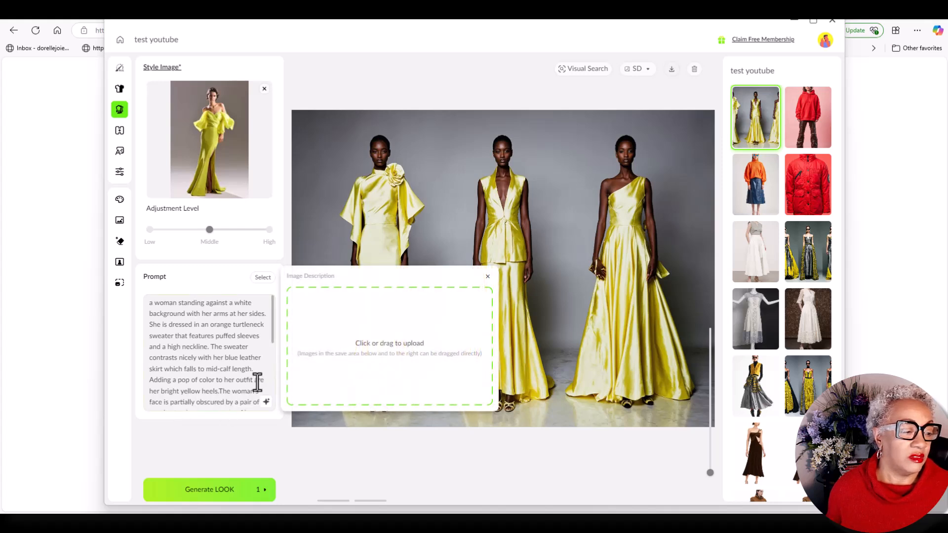
left_click(382, 364)
scroll(395, 321, "down", 10)
left_click(313, 345)
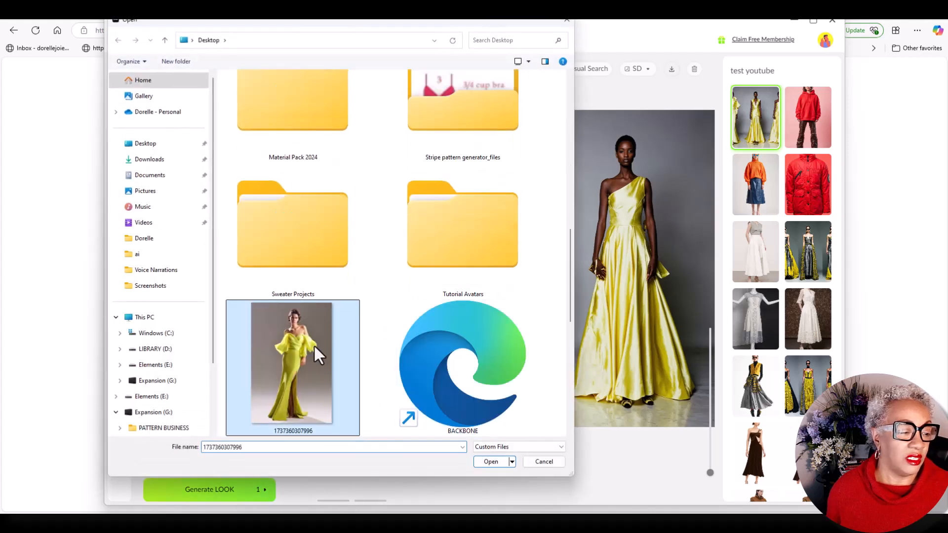
double_click(329, 392)
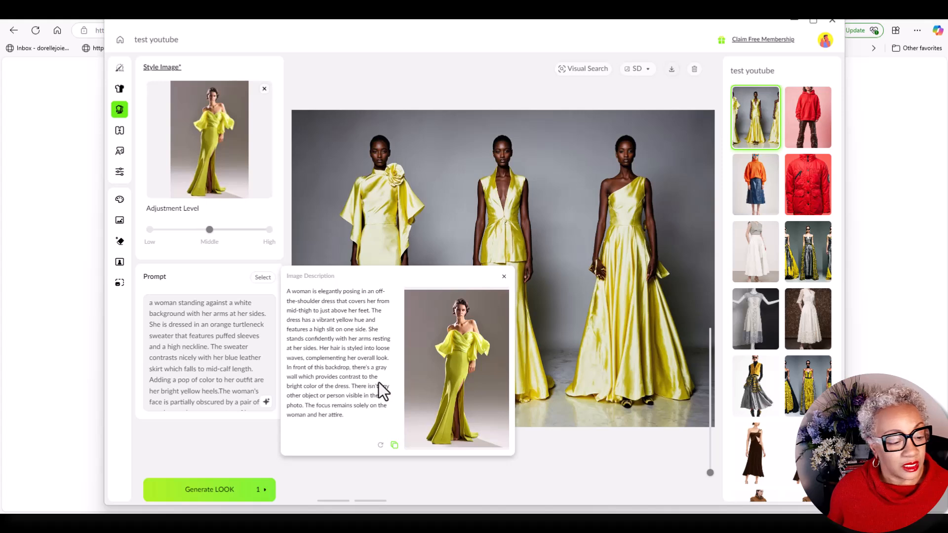
left_click(394, 445)
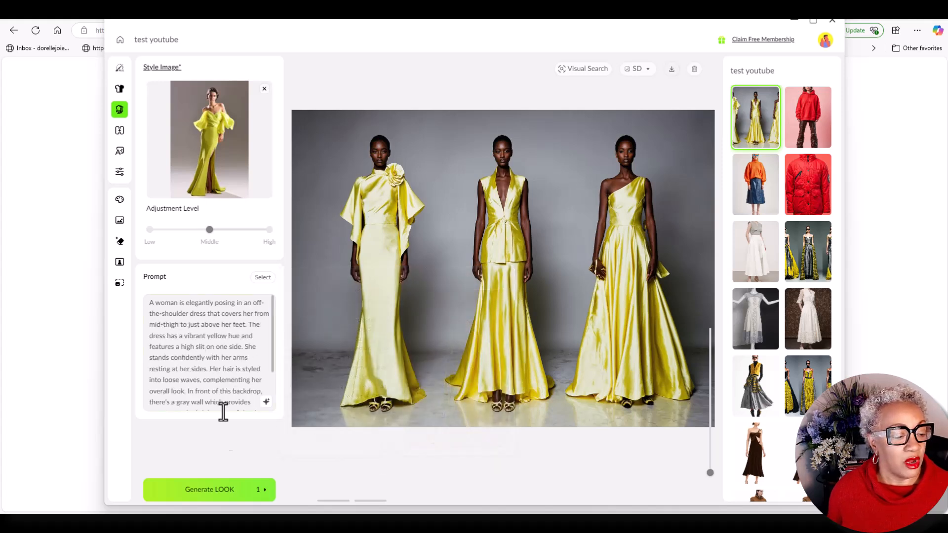
Set the output count to 2 and generate looks from the dress style image at the Middle adjustment level
left_click(263, 489)
left_click(311, 492)
left_click(221, 488)
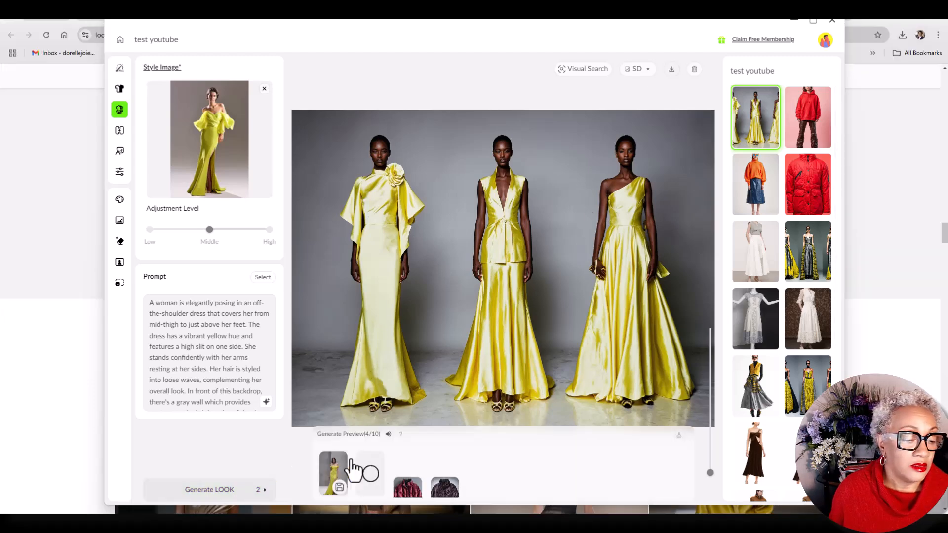
Compare the previews of the two newly generated yellow off-the-shoulder dresses
left_click(333, 476)
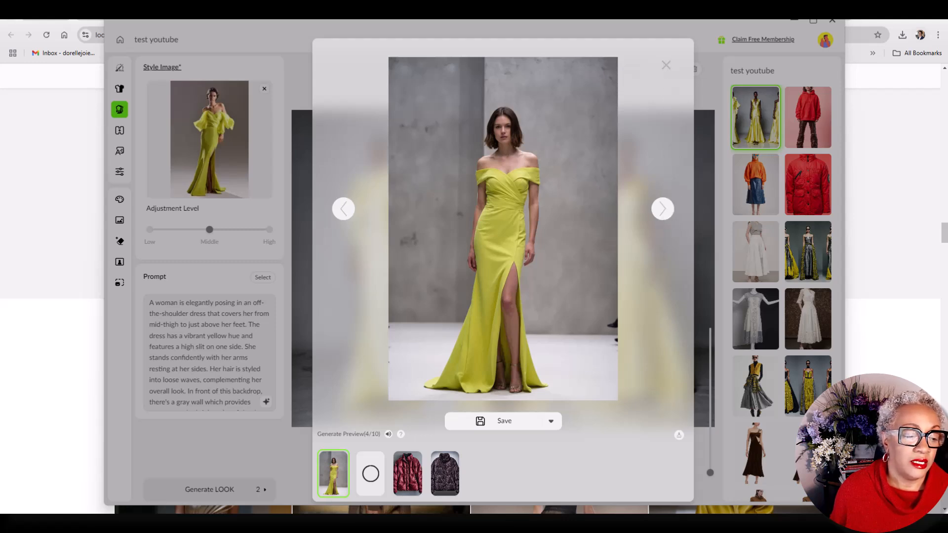
left_click(374, 485)
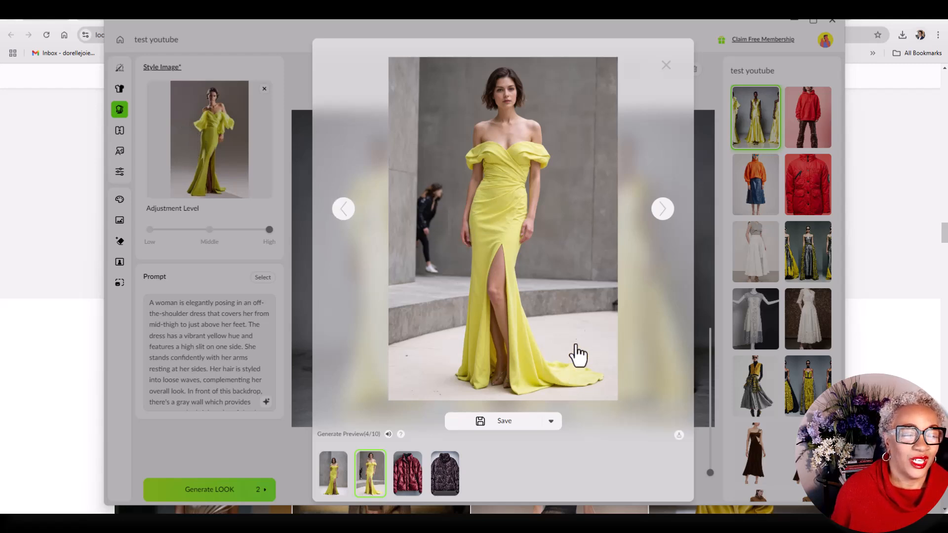
left_click(333, 482)
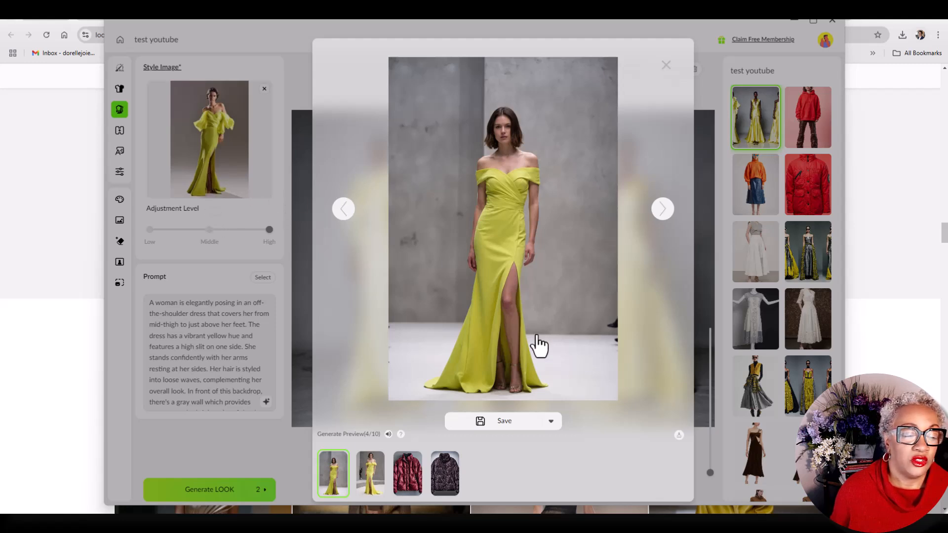
Set the output count to 1 and generate another dress look at the High adjustment level
left_click(263, 495)
left_click(265, 494)
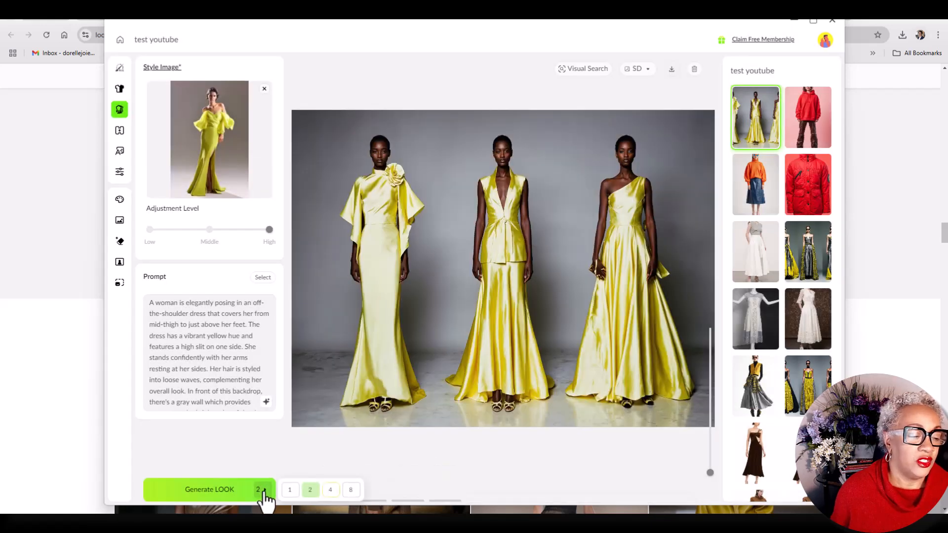
left_click(290, 490)
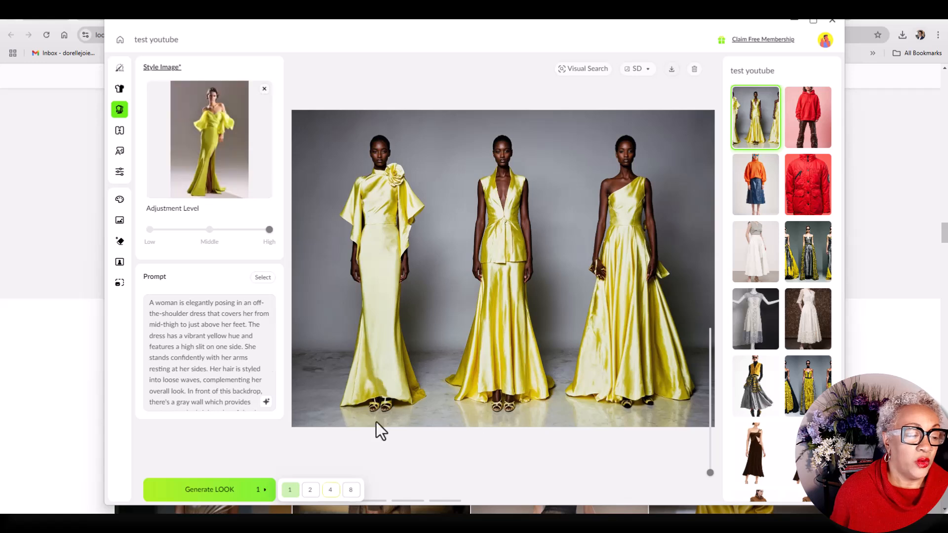
mouse_move(494, 464)
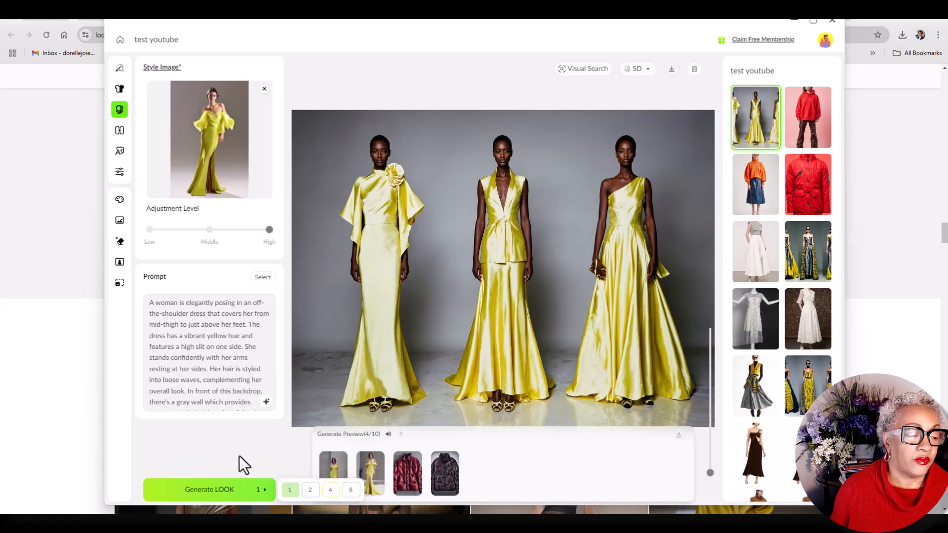
left_click(223, 492)
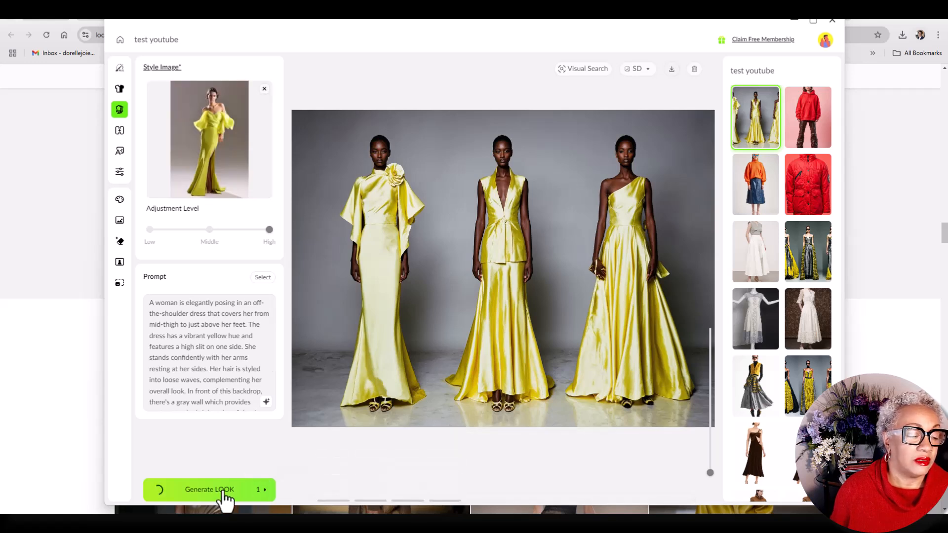
Compare the new High-level runway dress preview with the two earlier yellow dress renders
mouse_move(334, 454)
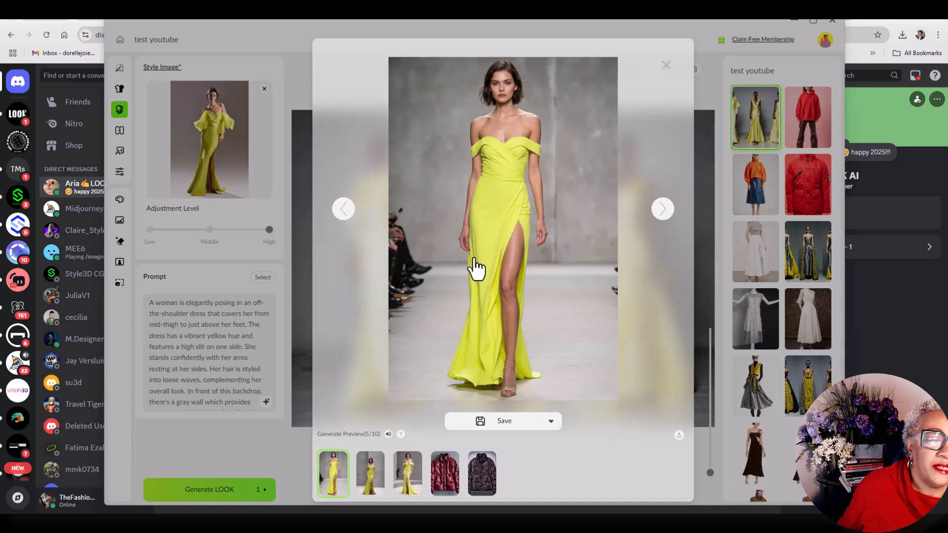
left_click(379, 474)
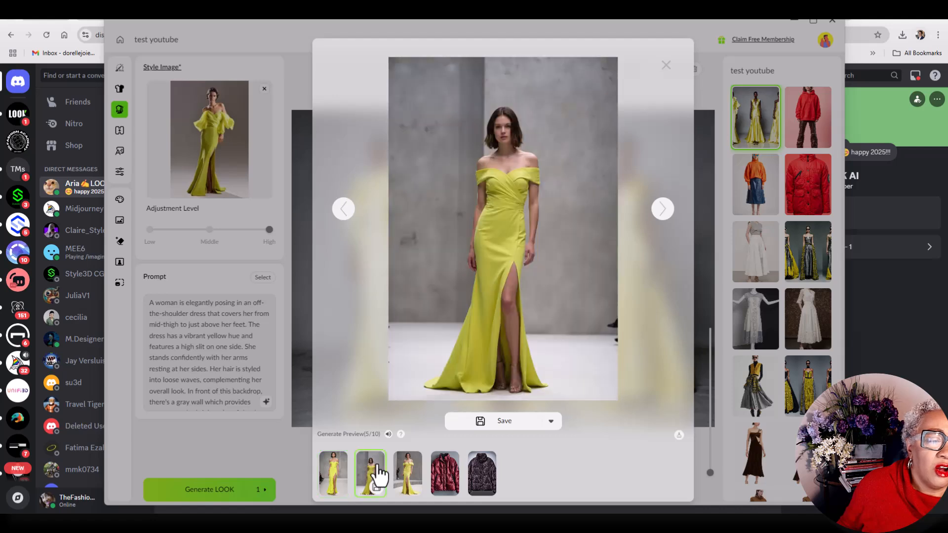
left_click(405, 476)
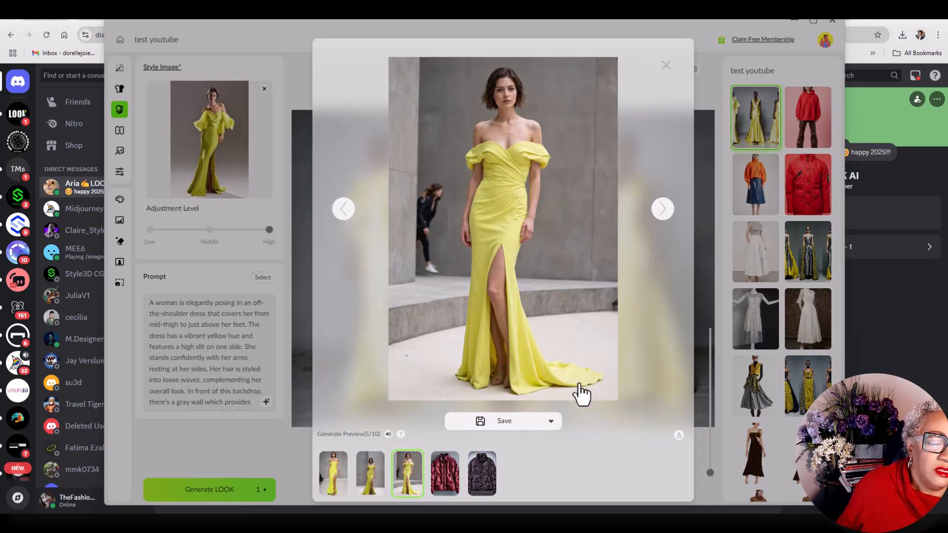
left_click(376, 479)
left_click(336, 479)
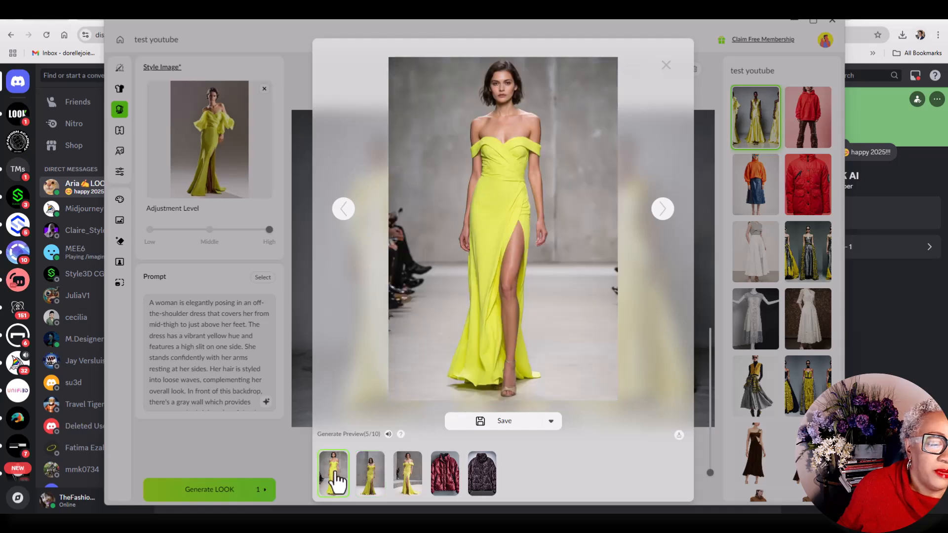
Close the yellow dress preview and save the generated red jacket render to the project gallery
left_click(666, 66)
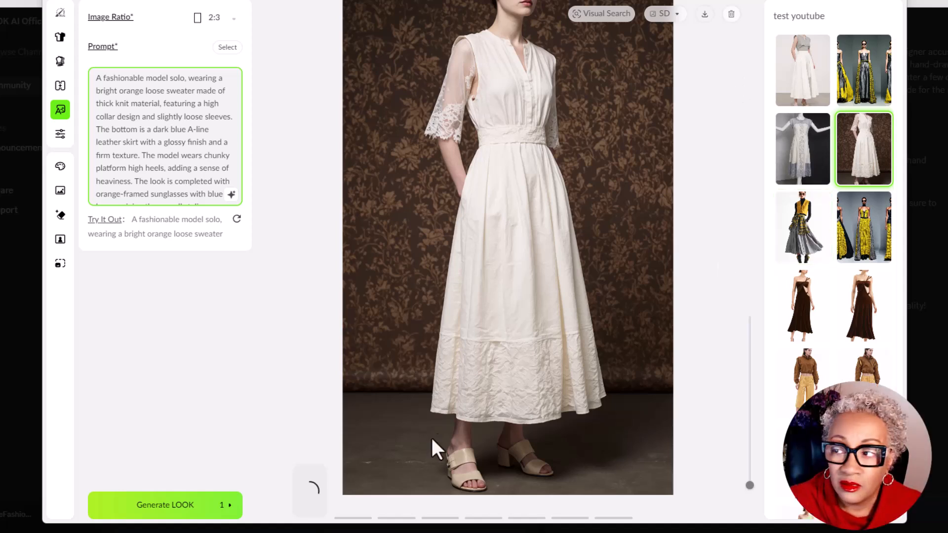
mouse_move(383, 480)
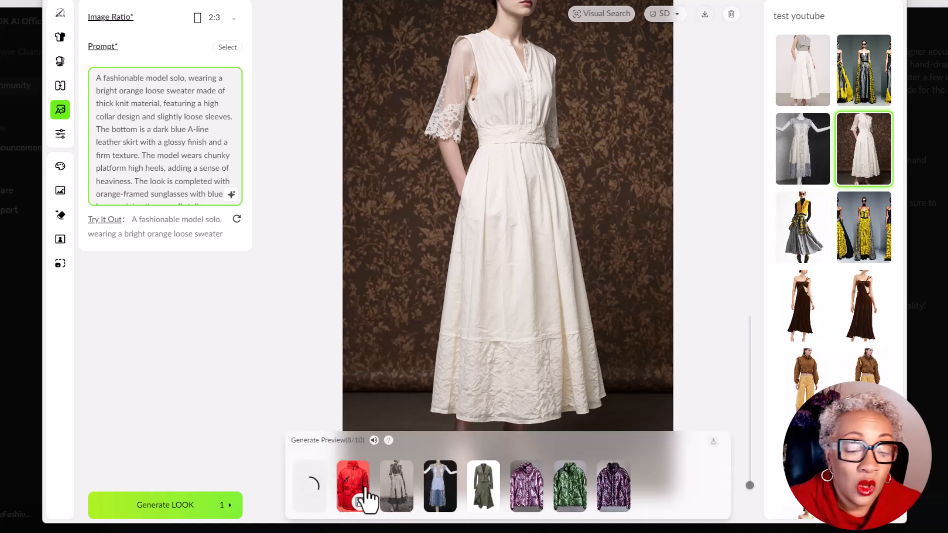
left_click(360, 501)
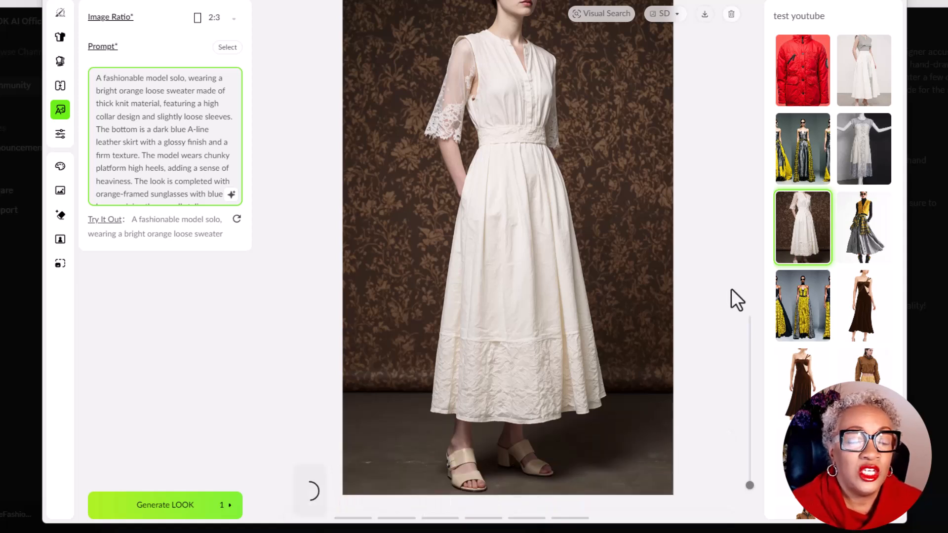
mouse_move(375, 498)
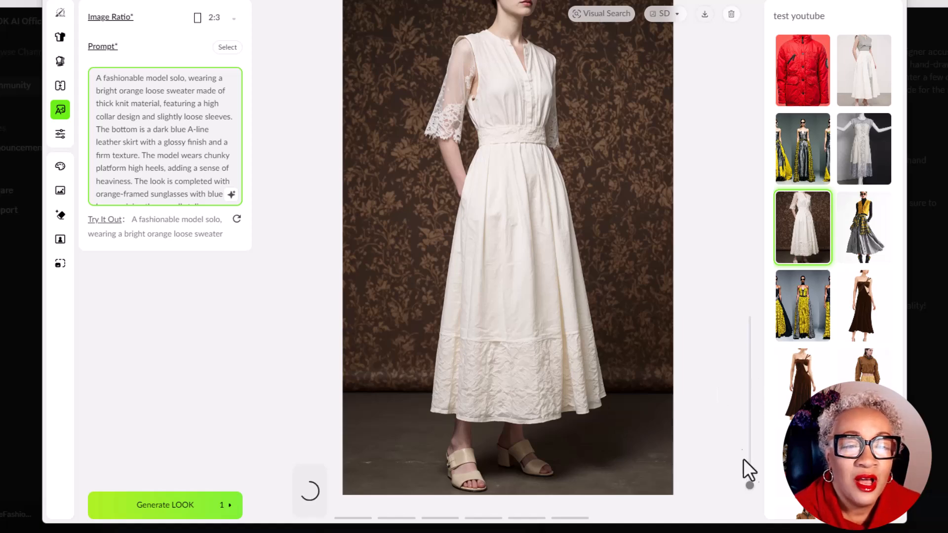
mouse_move(698, 462)
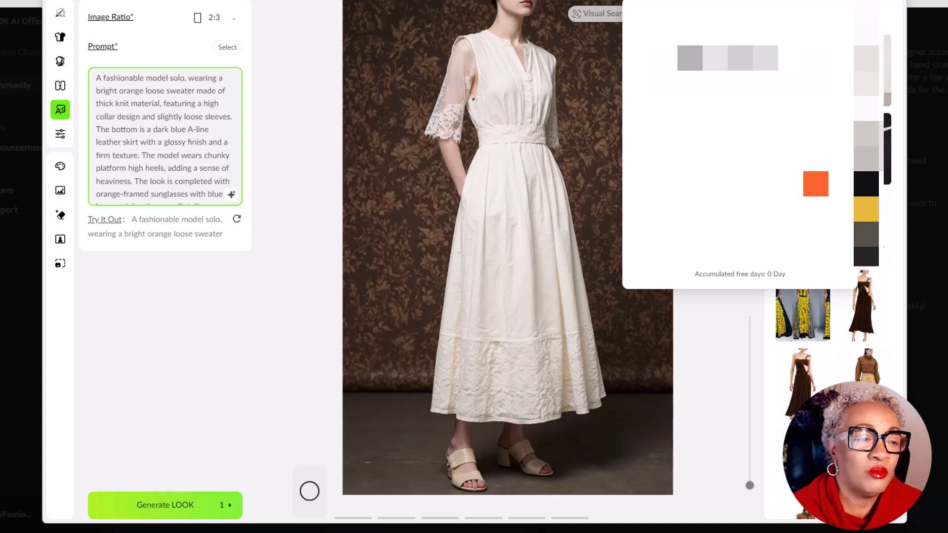
mouse_move(265, 514)
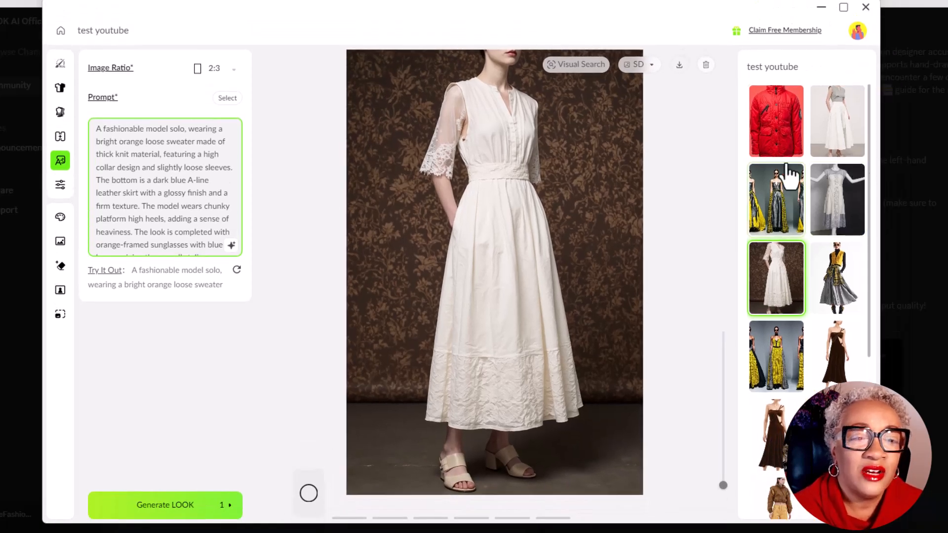
Browse the saved project renders from the red jacket through the yellow patterned runway look at full size
left_click(789, 142)
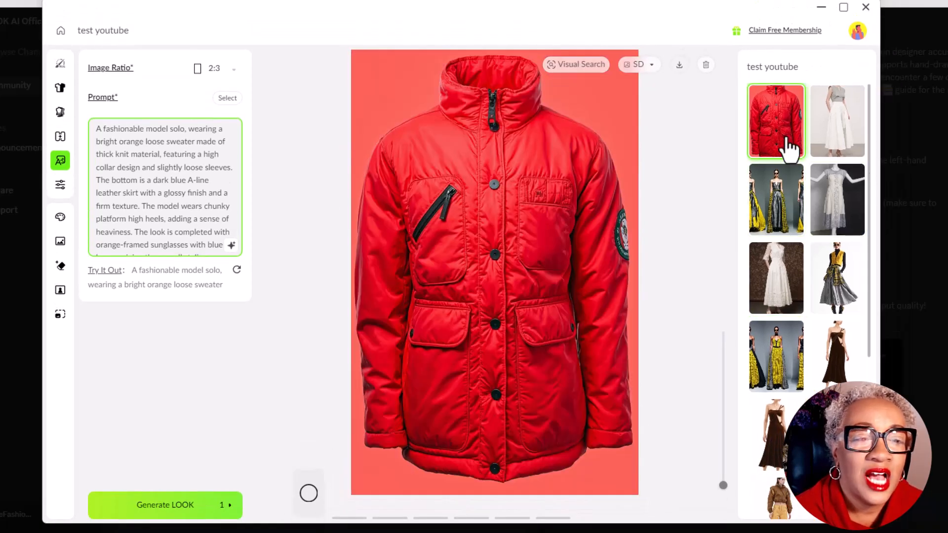
left_click(832, 143)
left_click(785, 203)
left_click(837, 210)
left_click(771, 275)
left_click(840, 271)
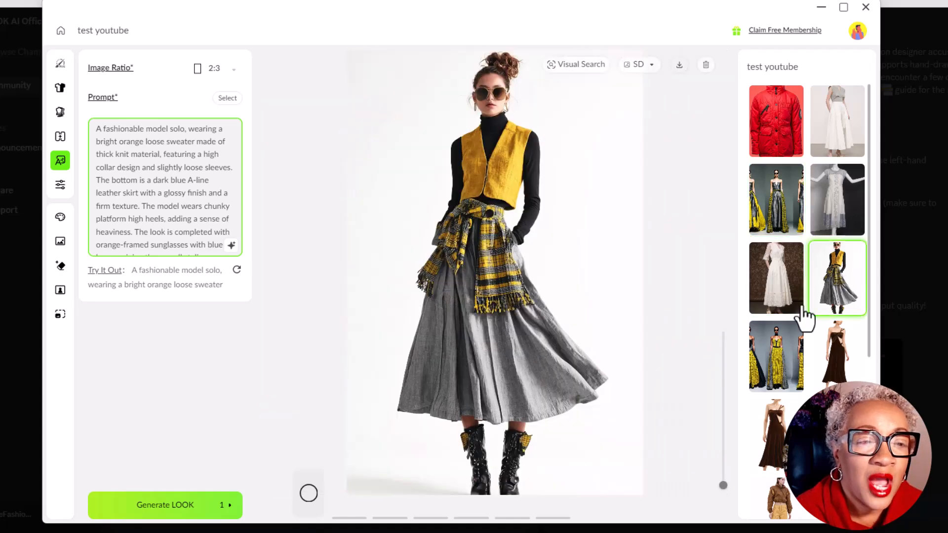
left_click(785, 345)
Run HD upscaling on the brown asymmetric cutout dress render
left_click(813, 337)
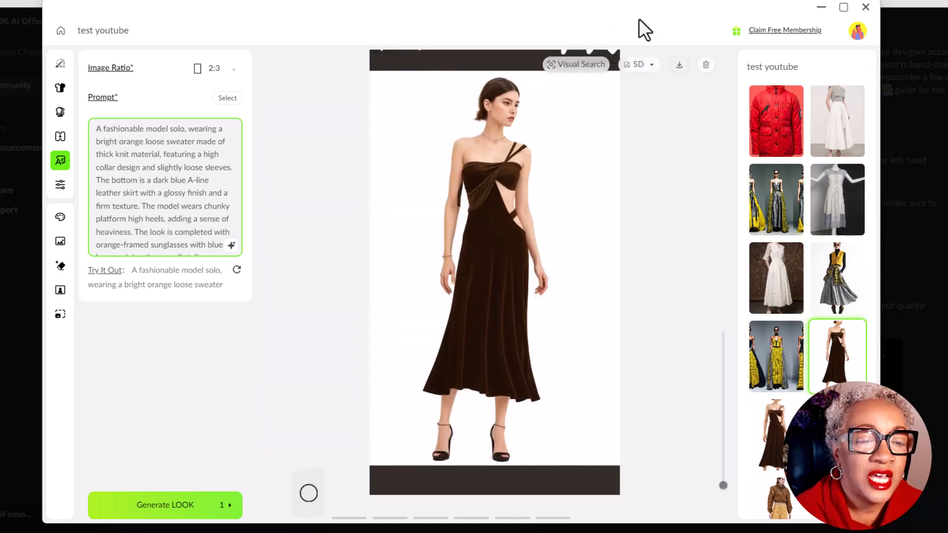
left_click(638, 65)
left_click(644, 129)
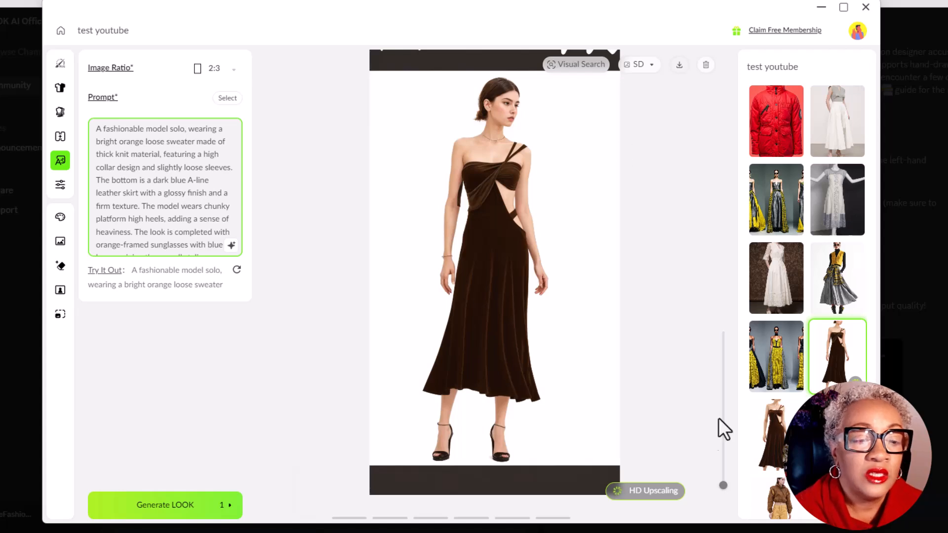
Preview the generated orange sweater and blue leather skirt look, save it to the project, and close the preview
left_click(308, 486)
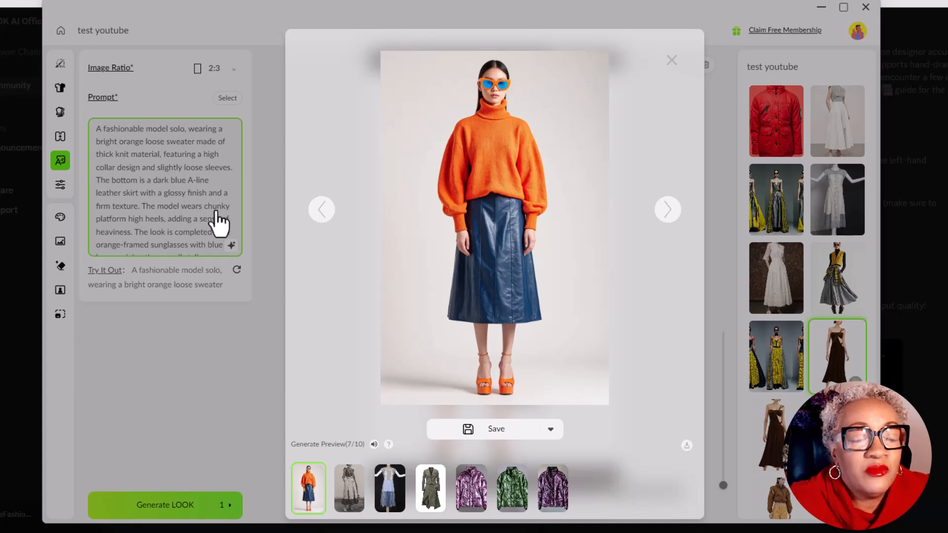
left_click(667, 211)
left_click(493, 198)
left_click(698, 154)
left_click(307, 486)
left_click(313, 499)
left_click(671, 60)
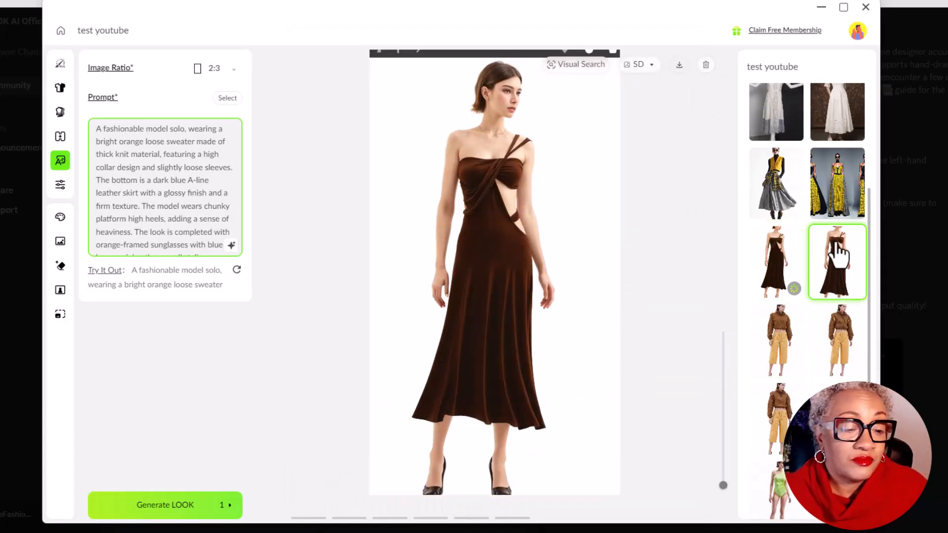
Examine the saved brown jacket outfits, green bodysuit, green ruffled dresses and black lace bodysuit renders at full size
left_click(799, 352)
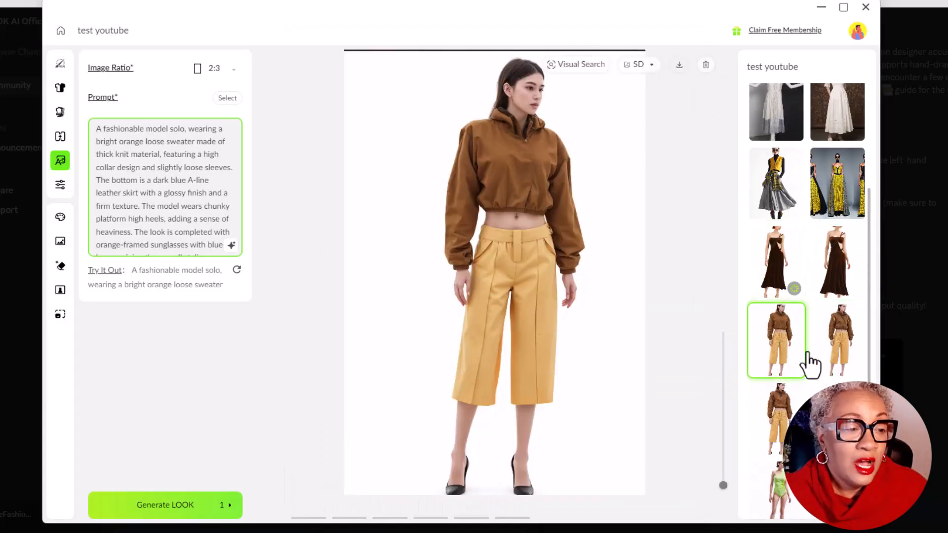
left_click(827, 351)
left_click(775, 418)
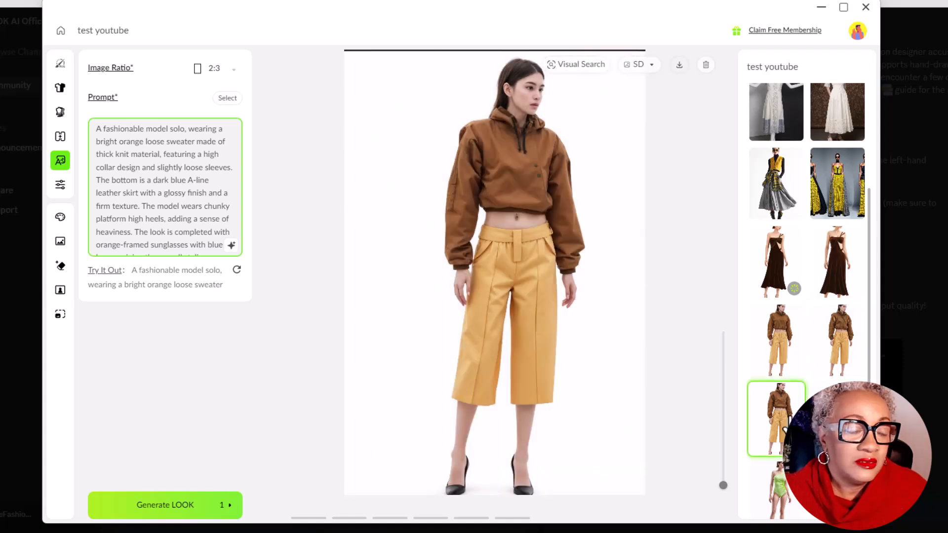
scroll(780, 419, "down", 2)
left_click(779, 418)
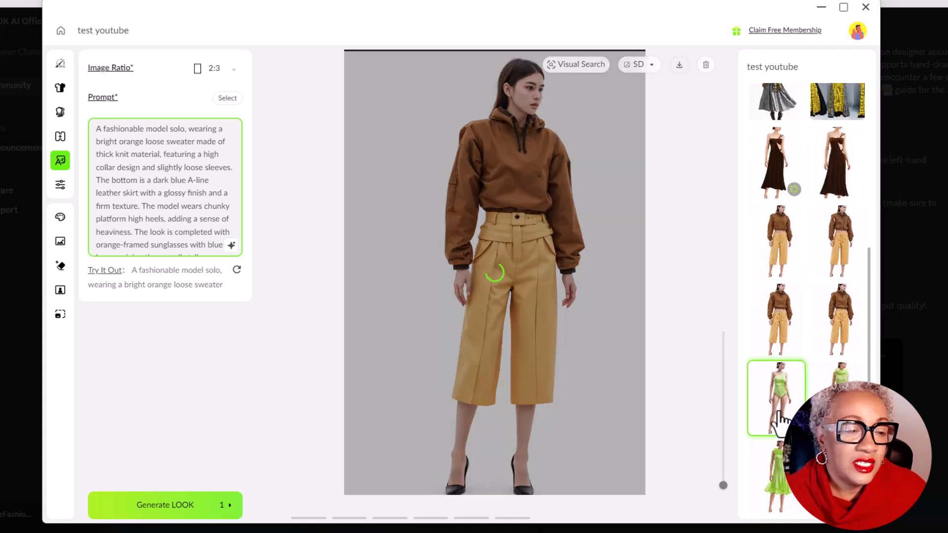
left_click(838, 389)
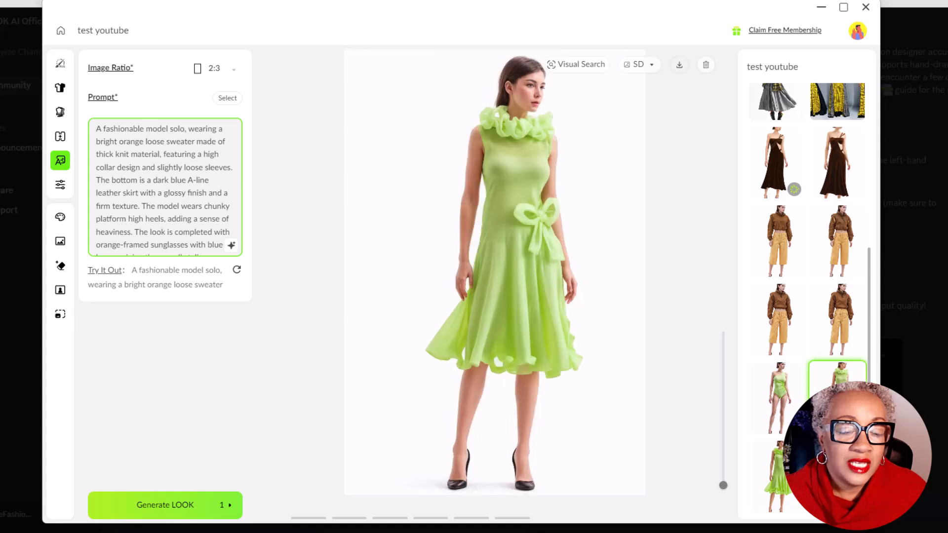
left_click(780, 474)
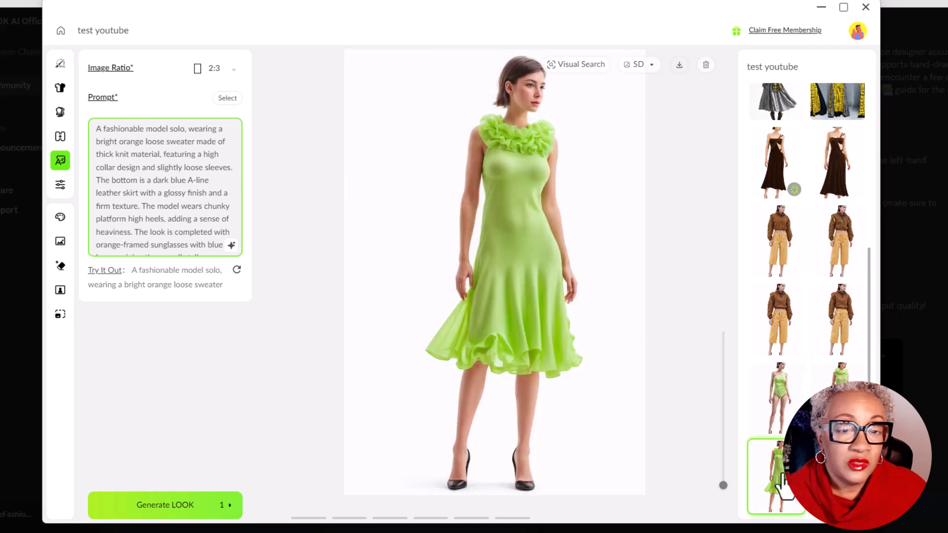
left_click(834, 476)
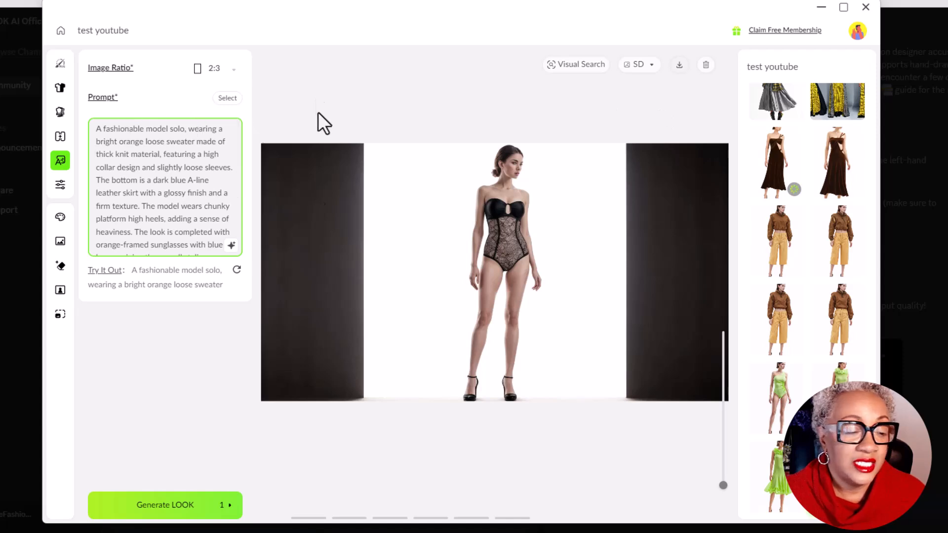
mouse_move(876, 529)
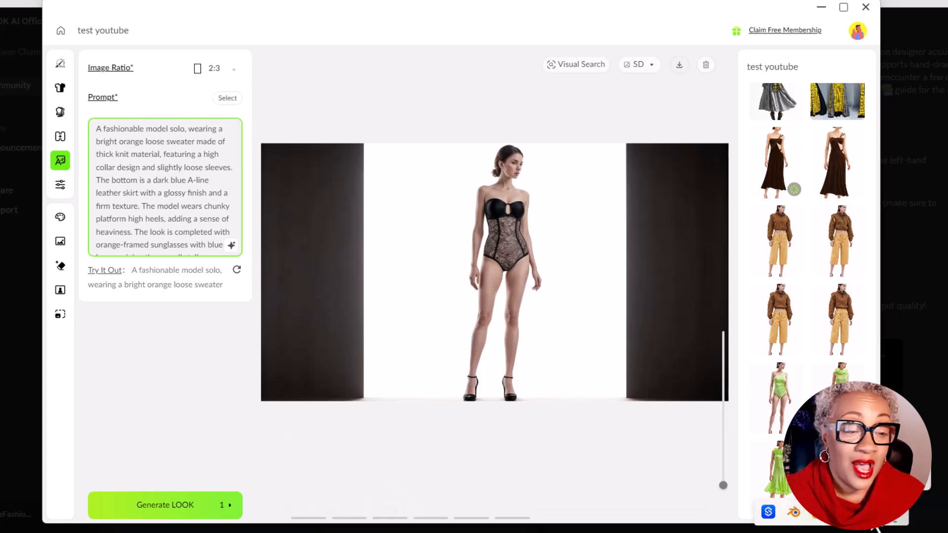